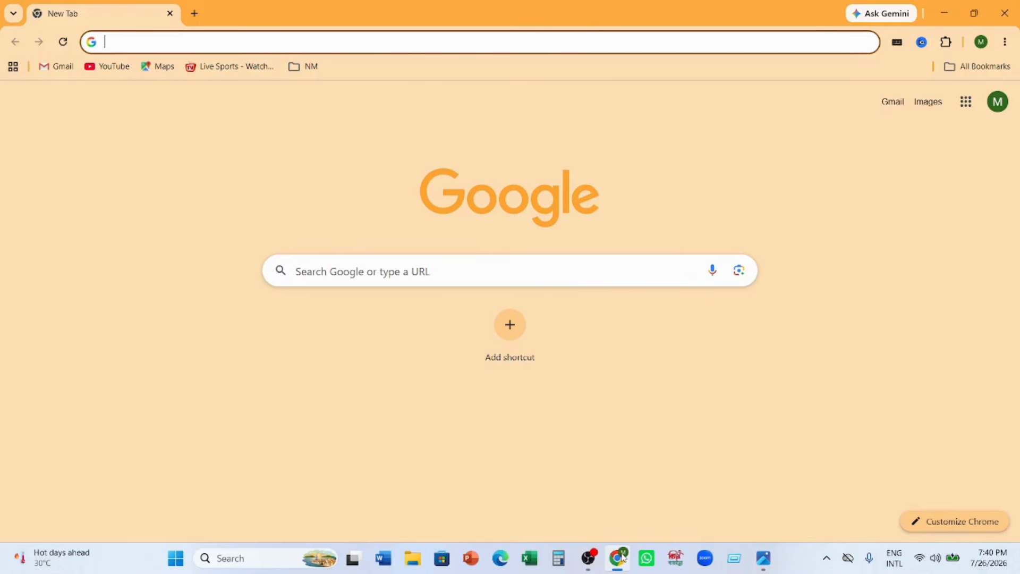
- Search the web for "ereturn" and open the e-Return site at etaxnbr.gov.bd
{"action": "type", "text": "e"}
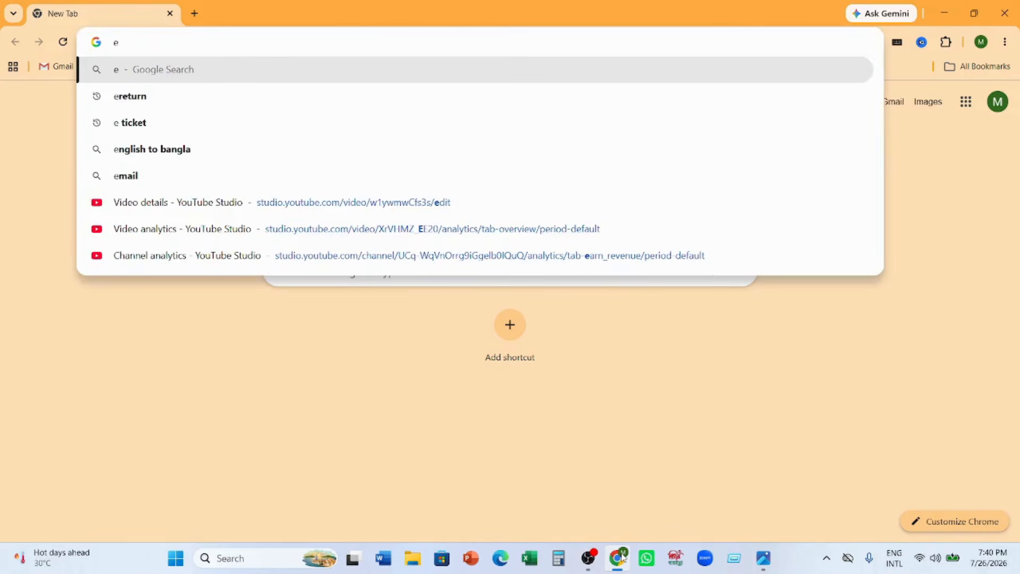
{"action": "type", "text": "return"}
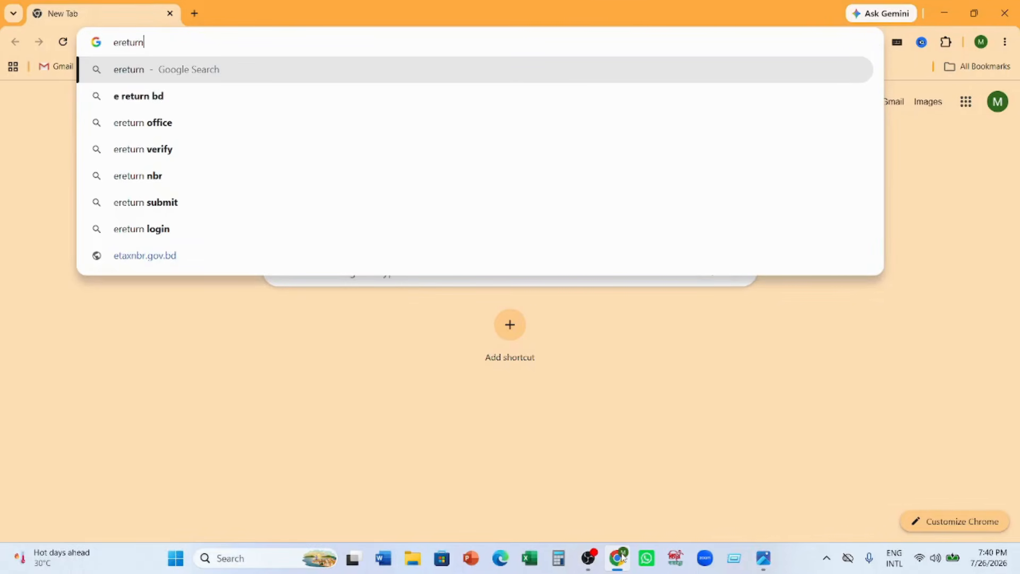
{"action": "key", "text": "Return"}
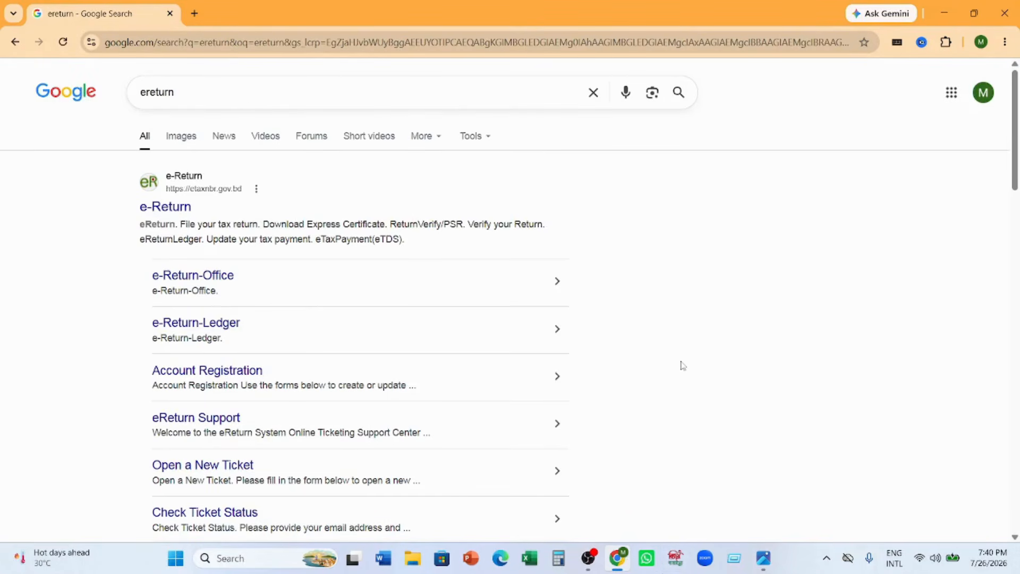
{"action": "left_click", "coordinate": [183, 210]}
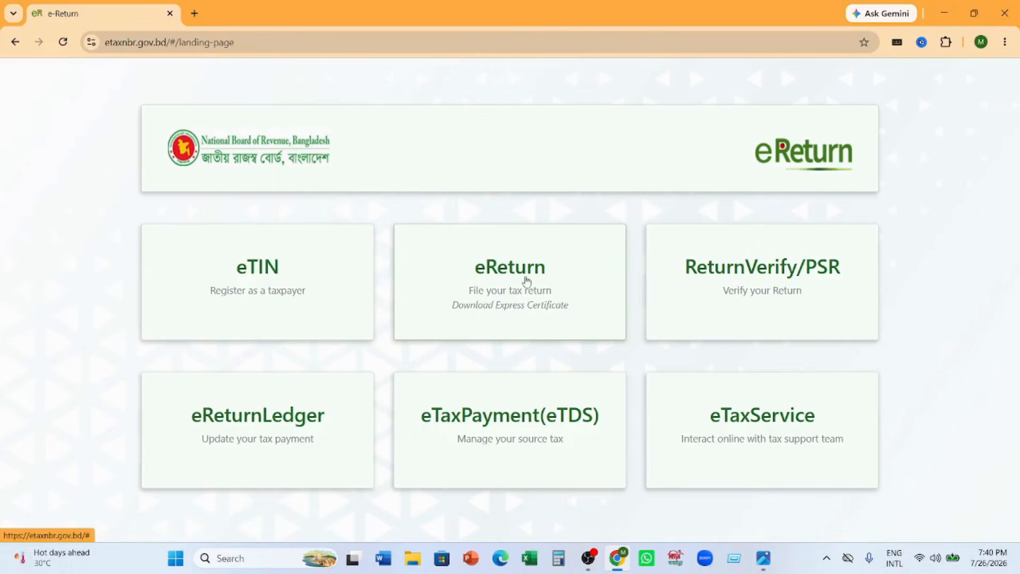
- Enter the eReturn filing service as an already registered taxpayer and go to the TIN and password fields of the sign-in form
{"action": "left_click", "coordinate": [502, 272]}
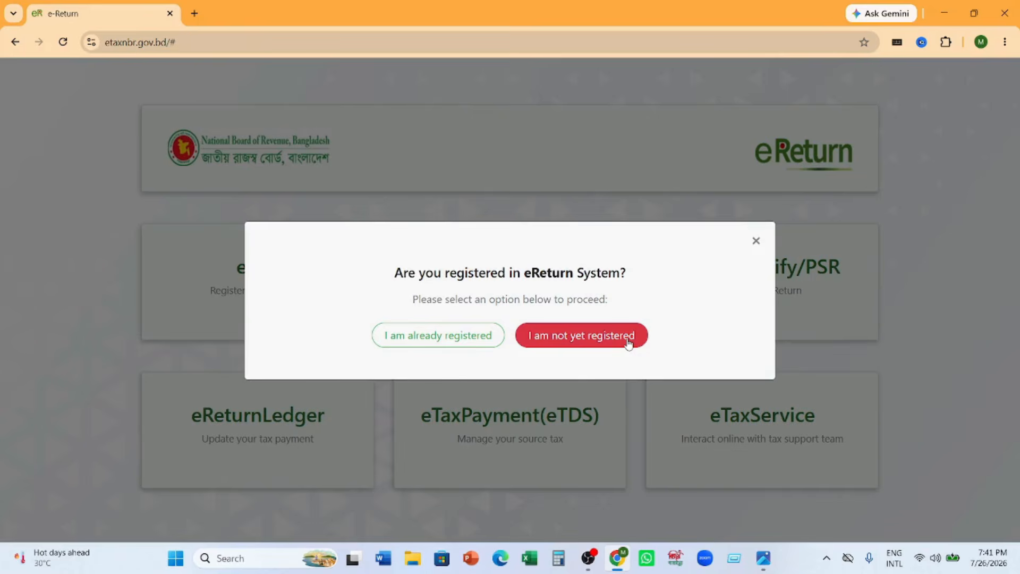
{"action": "left_click", "coordinate": [428, 339]}
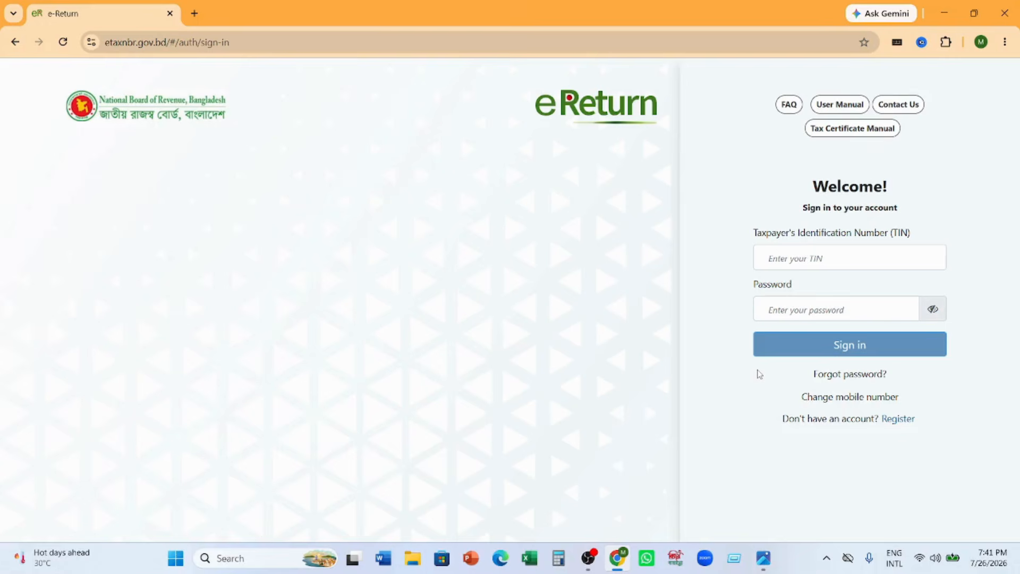
{"action": "left_click", "coordinate": [845, 264]}
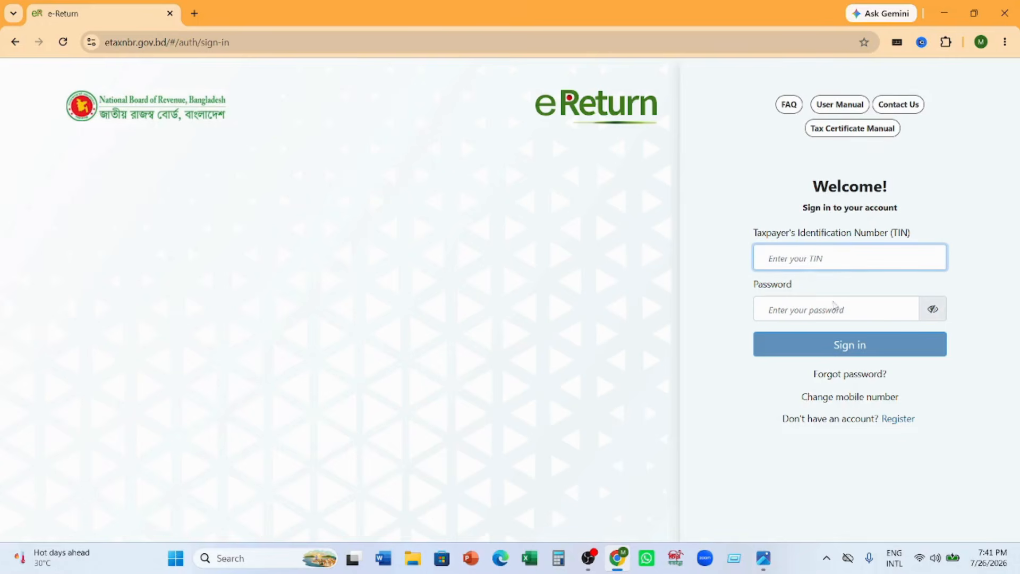
{"action": "left_click", "coordinate": [792, 313]}
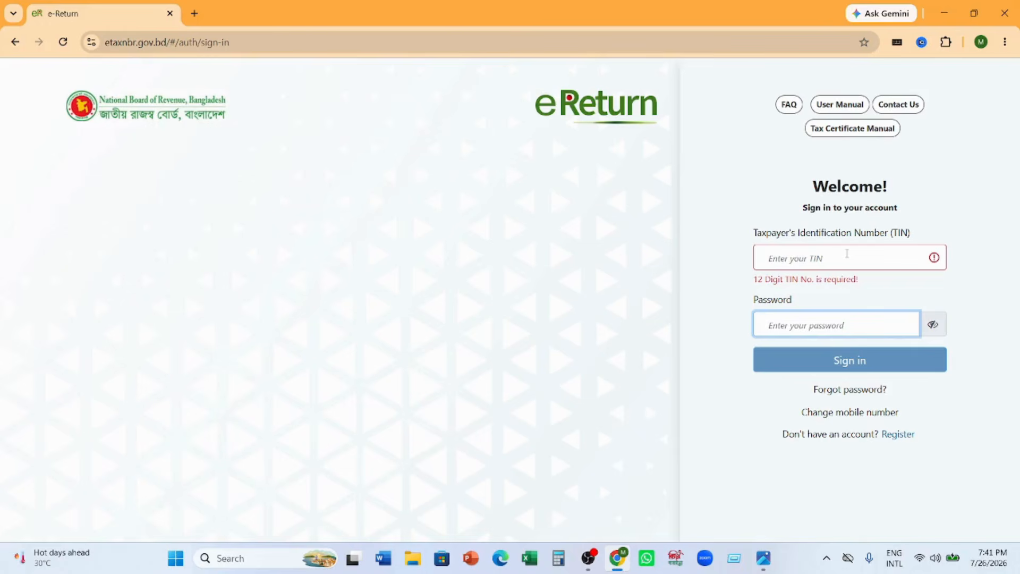
{"action": "mouse_move", "coordinate": [590, 559]}
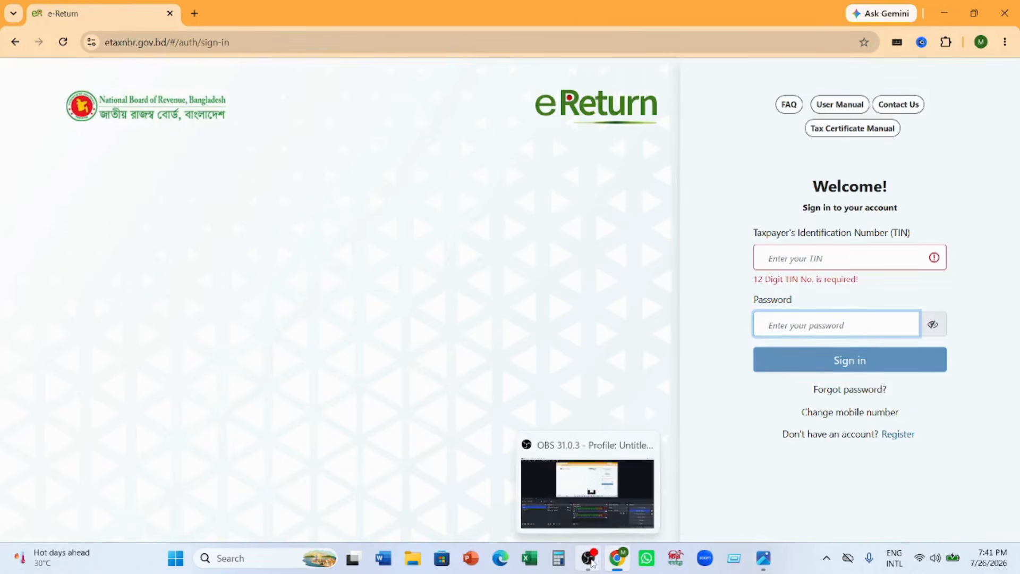
{"action": "left_click", "coordinate": [591, 561]}
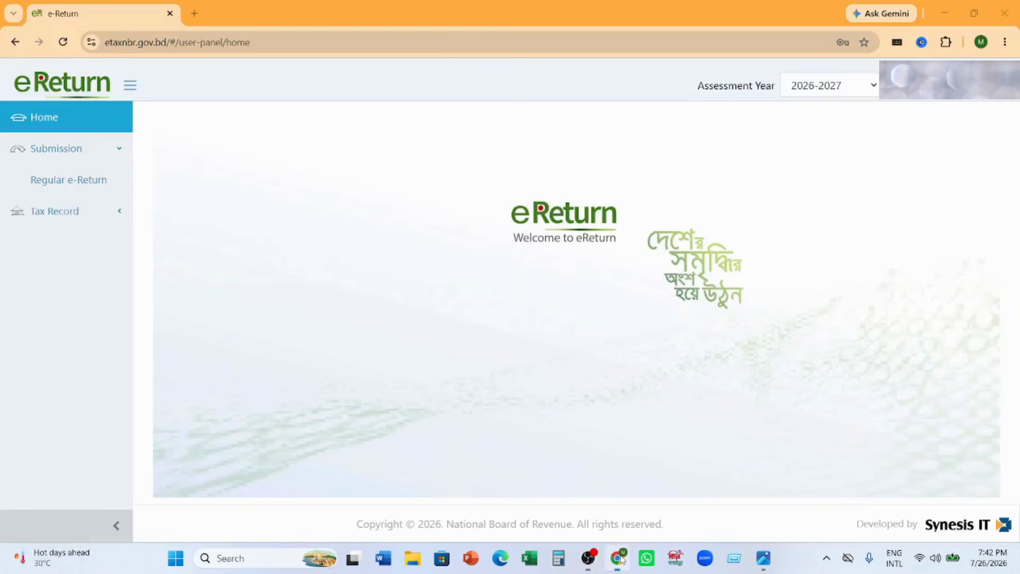
{"action": "left_click", "coordinate": [616, 558]}
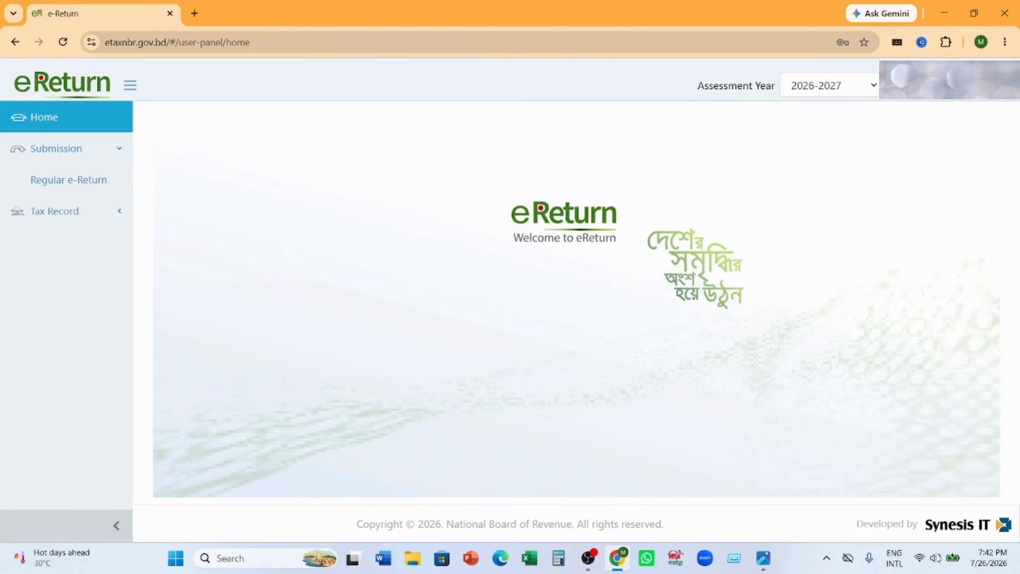
- Mark the Assessment Year field and the Regular e-Return entry with red arrows on a screen capture, and discard the capture
{"action": "left_click", "coordinate": [826, 558]}
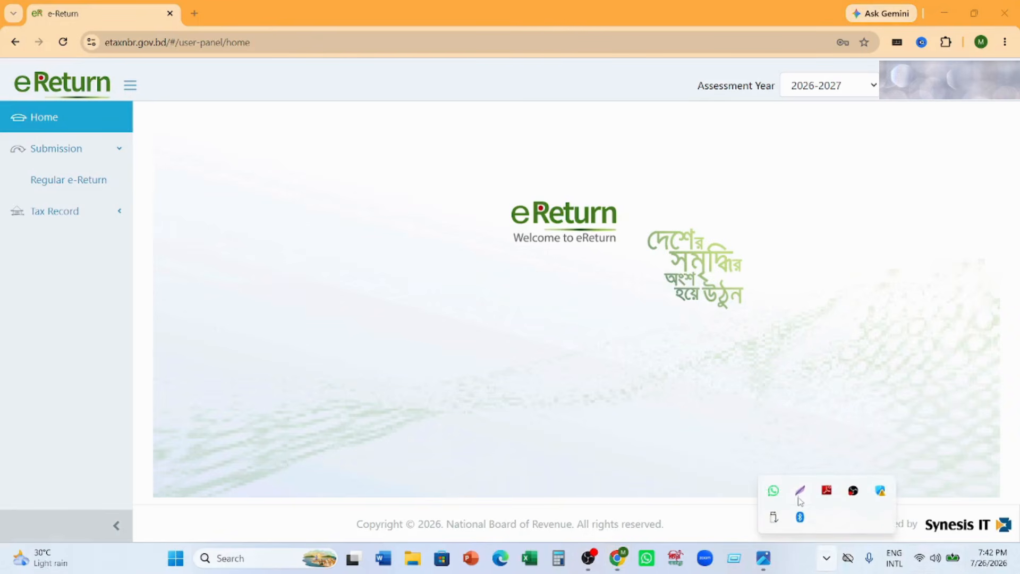
{"action": "left_click", "coordinate": [798, 494]}
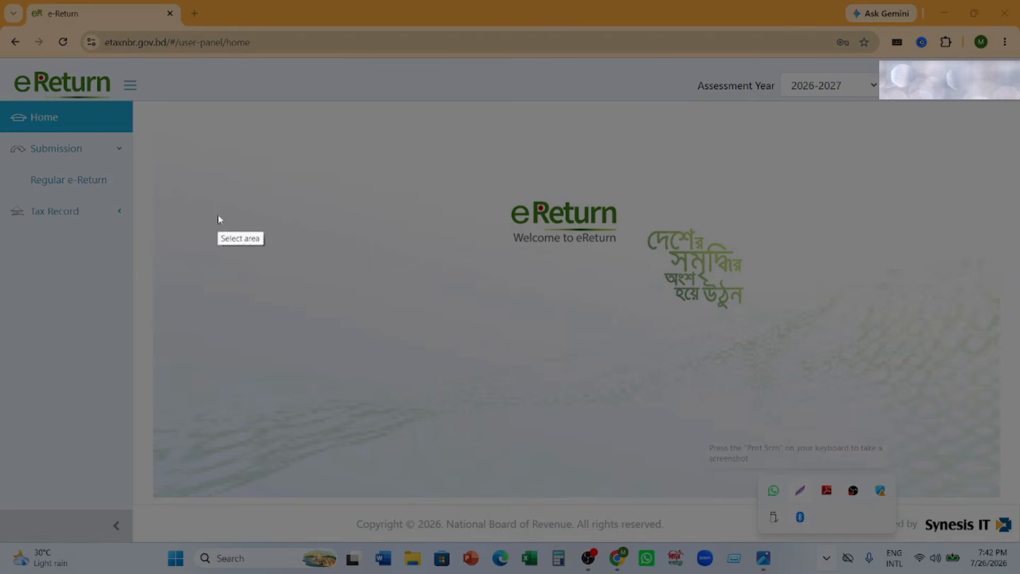
{"action": "left_click_drag", "start_coordinate": [18, 46], "coordinate": [900, 403]}
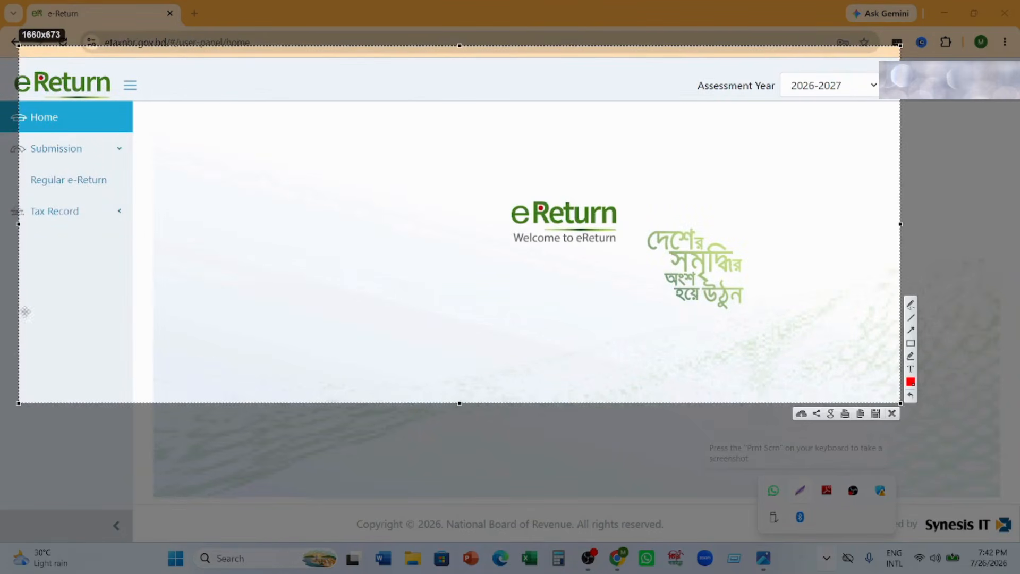
{"action": "left_click_drag", "start_coordinate": [19, 223], "coordinate": [8, 224]}
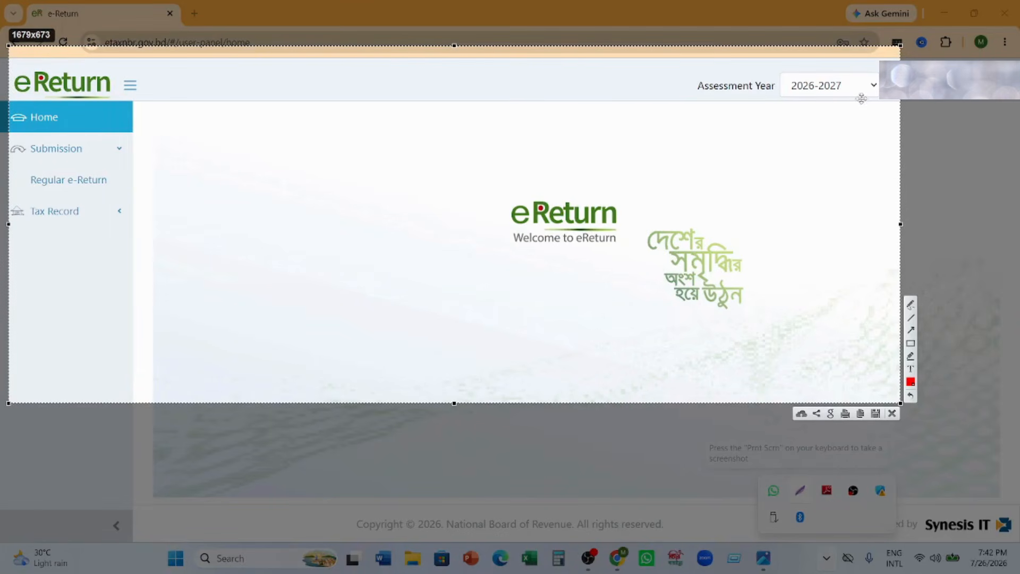
{"action": "left_click", "coordinate": [910, 330]}
{"action": "left_click_drag", "start_coordinate": [578, 217], "coordinate": [801, 101]}
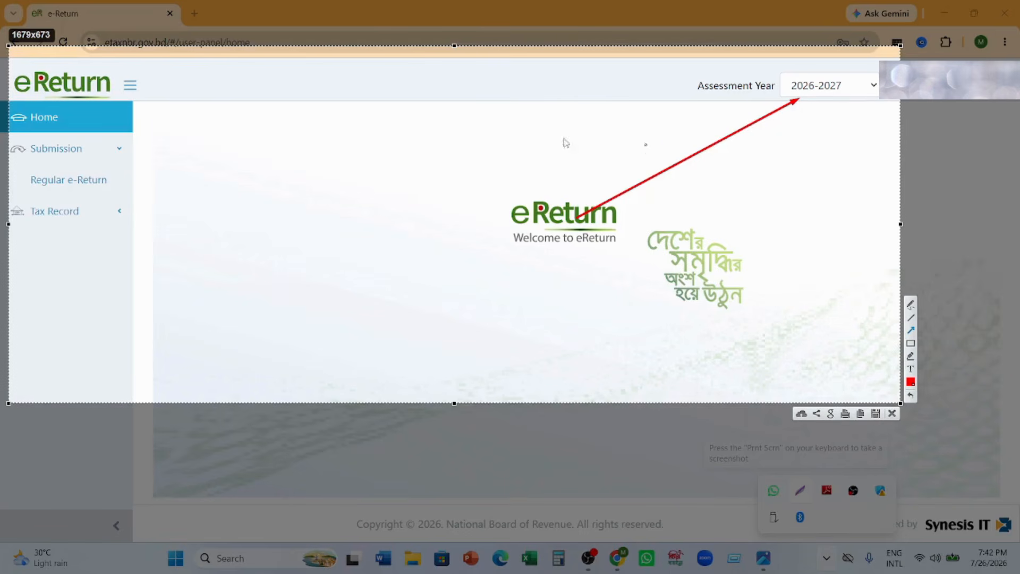
{"action": "left_click_drag", "start_coordinate": [7, 276], "coordinate": [83, 190]}
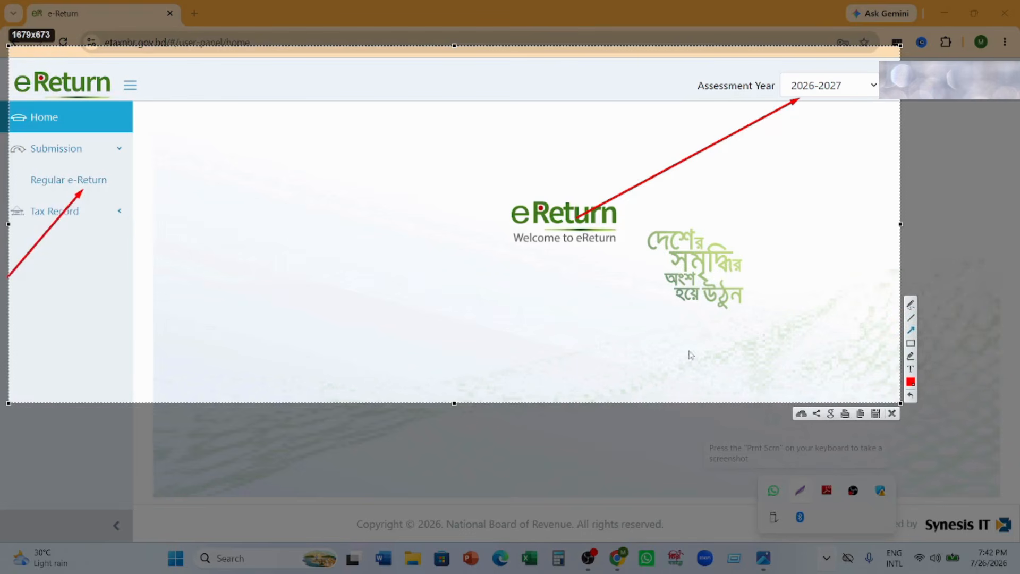
{"action": "left_click", "coordinate": [892, 415]}
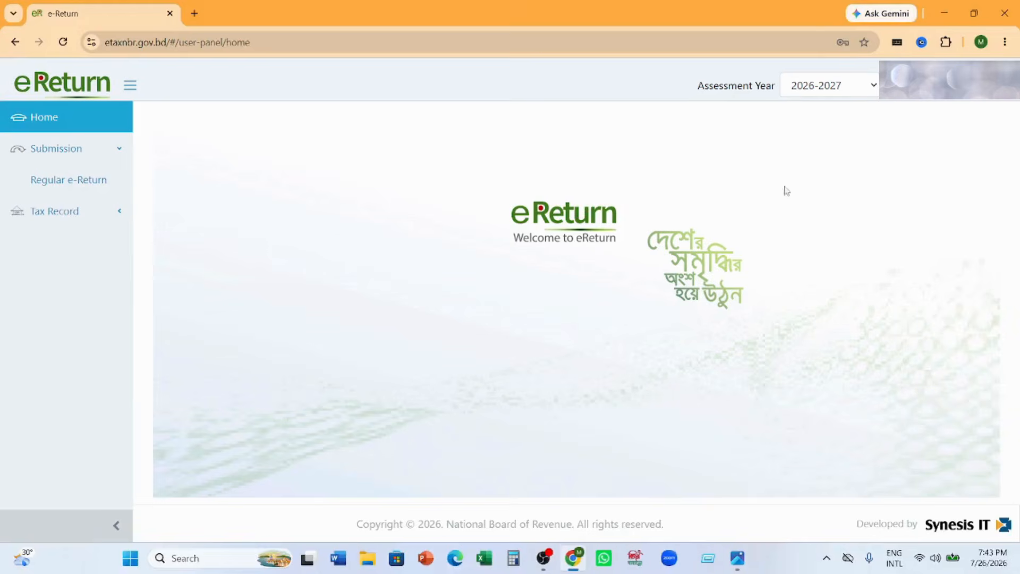
- Select assessment year 2026-2027 and open the Regular e-Return submission
{"action": "left_click", "coordinate": [870, 87]}
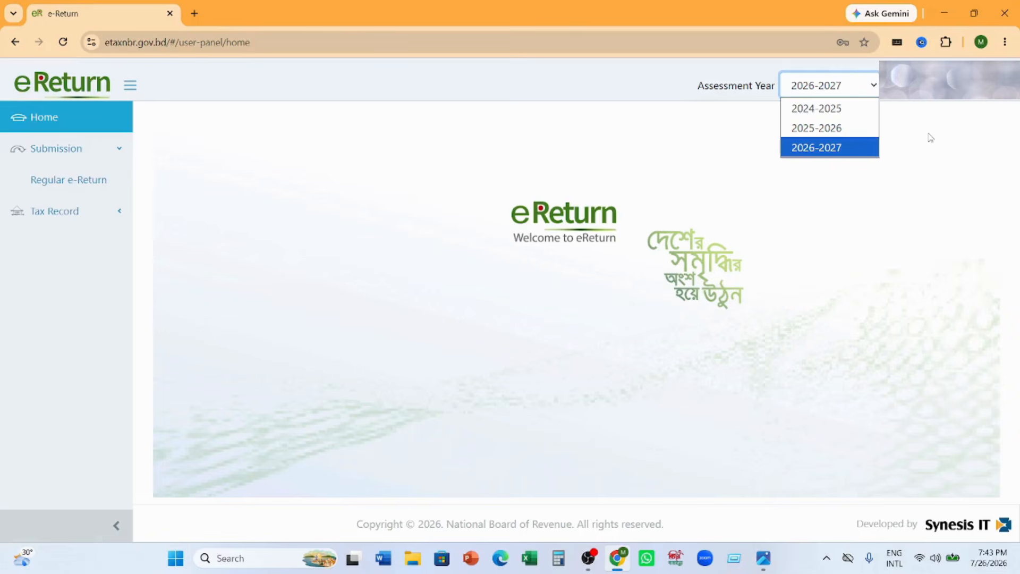
{"action": "left_click", "coordinate": [866, 151]}
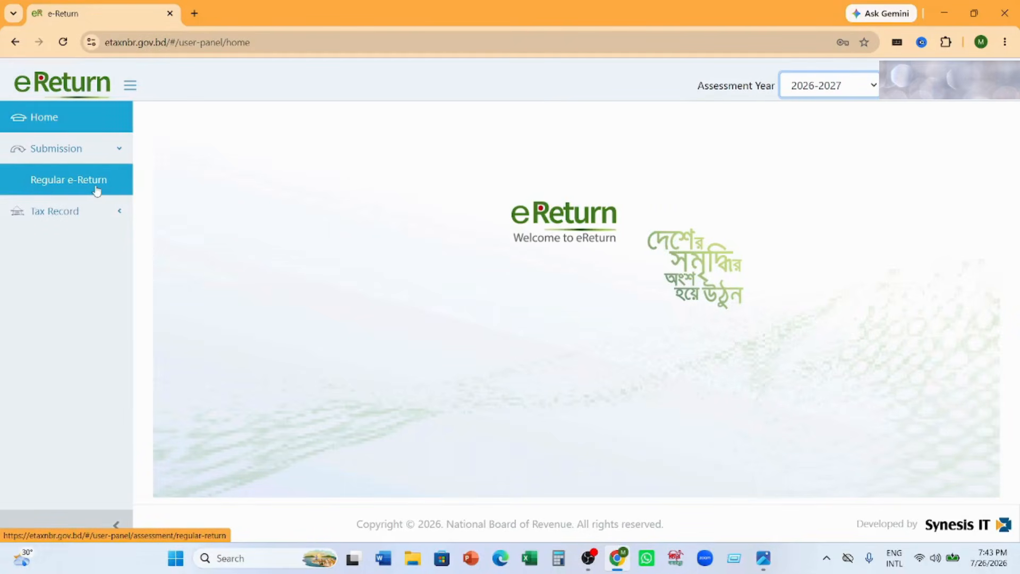
{"action": "left_click", "coordinate": [59, 183]}
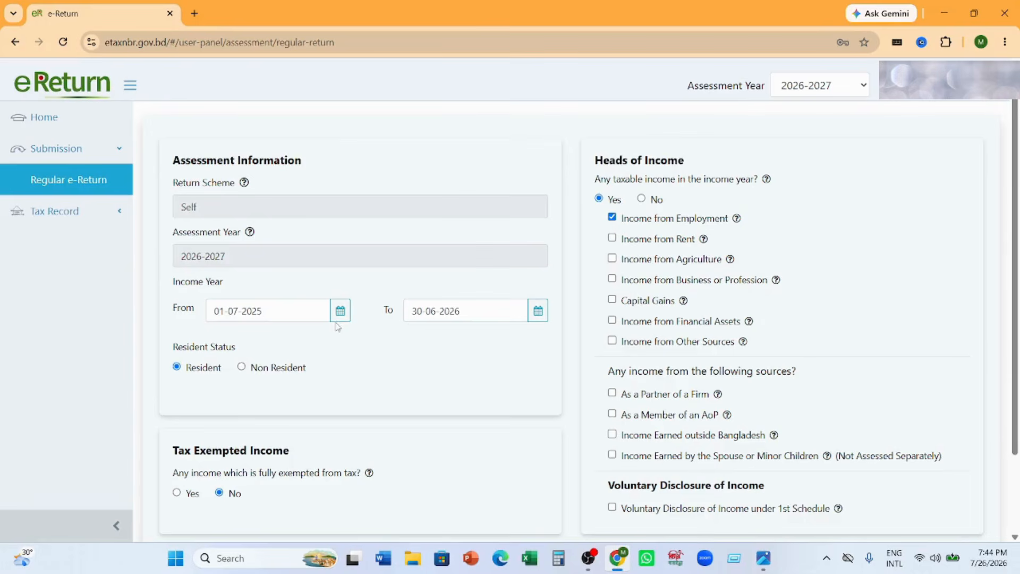
- Check the income year's end date in its calendar and continue from the assessment information to the additional information
{"action": "left_click", "coordinate": [541, 315]}
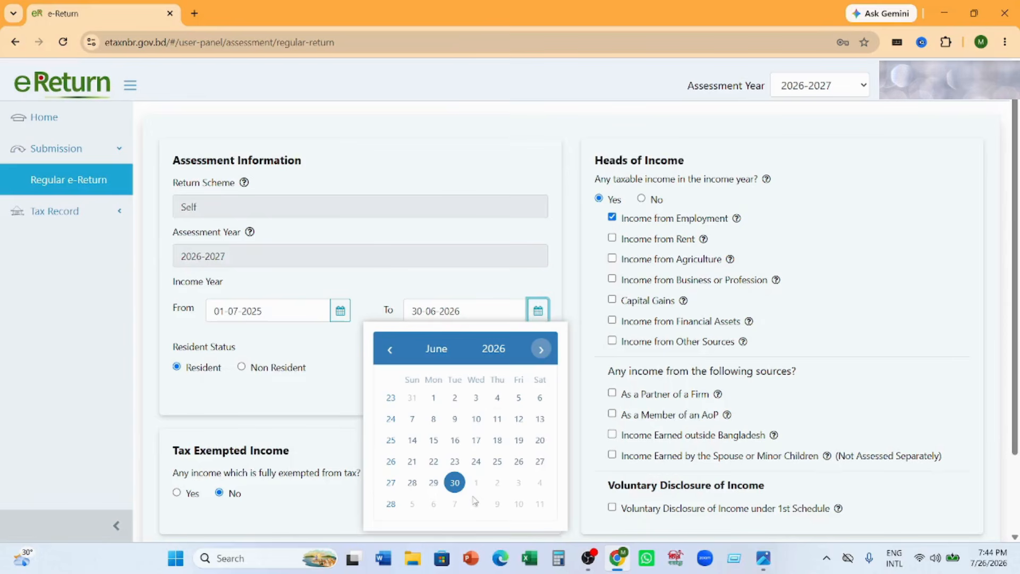
{"action": "left_click", "coordinate": [576, 290]}
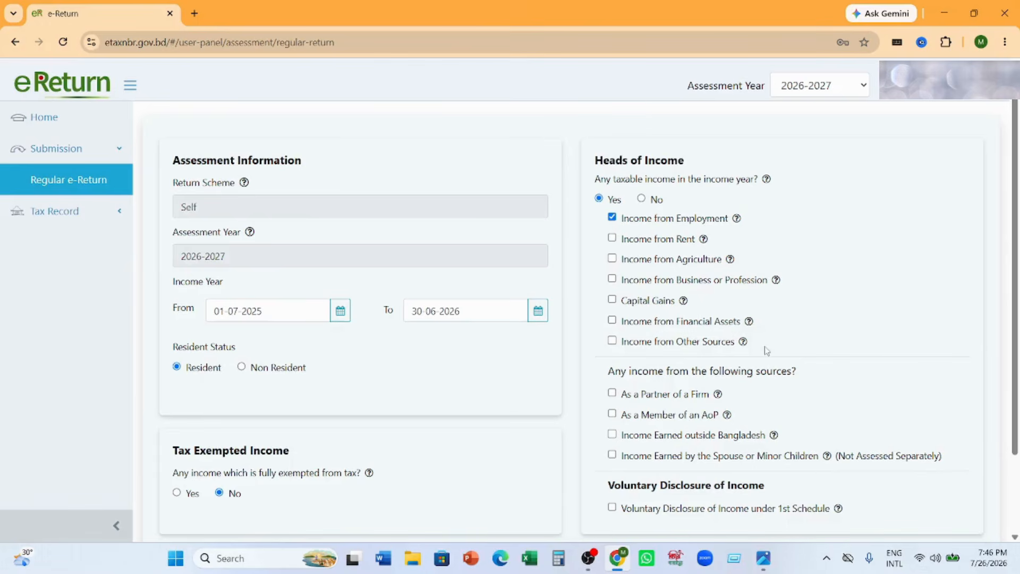
{"action": "scroll", "coordinate": [766, 350], "scroll_direction": "down", "scroll_amount": 1}
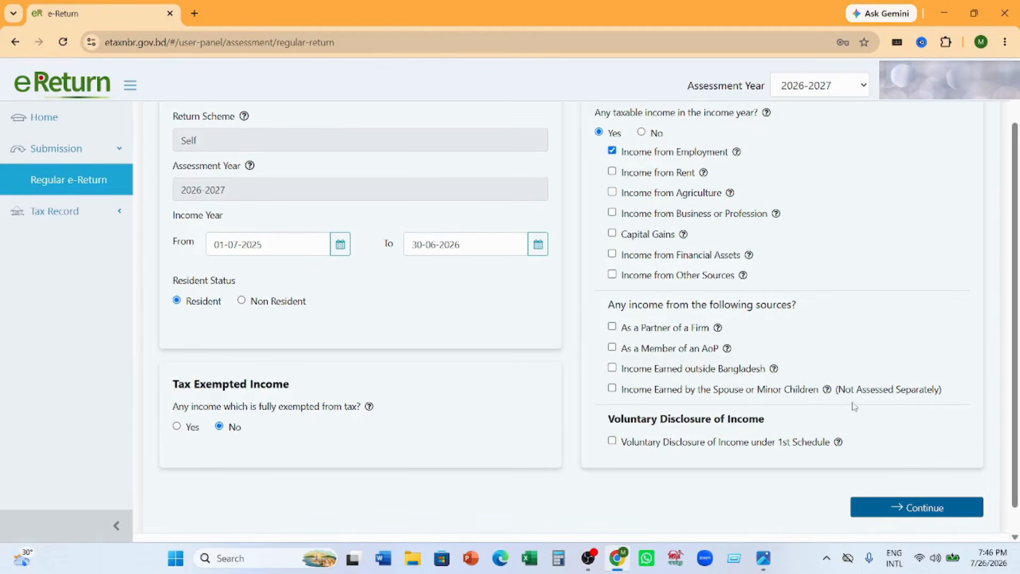
{"action": "left_click", "coordinate": [922, 508]}
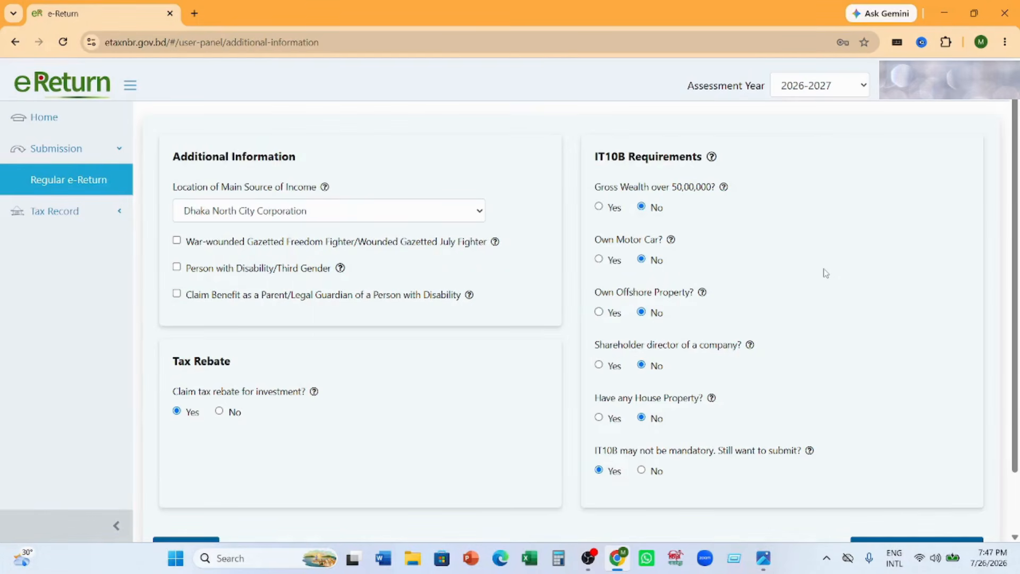
- Continue to the income details and choose Private/Other than Government Pay Scale as the employment type
{"action": "scroll", "coordinate": [821, 270], "scroll_direction": "down", "scroll_amount": 2}
{"action": "left_click", "coordinate": [935, 482]}
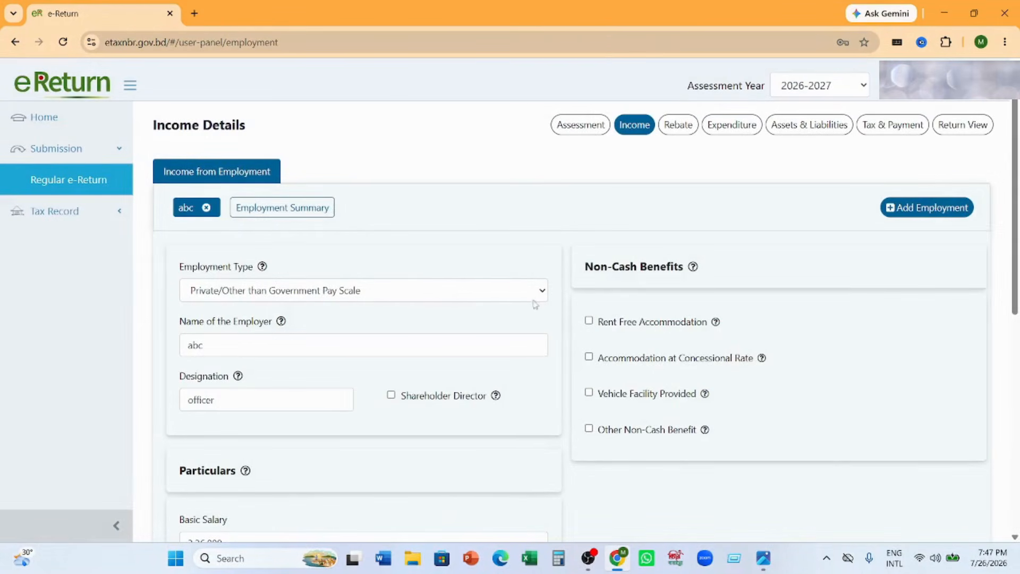
{"action": "left_click", "coordinate": [541, 291]}
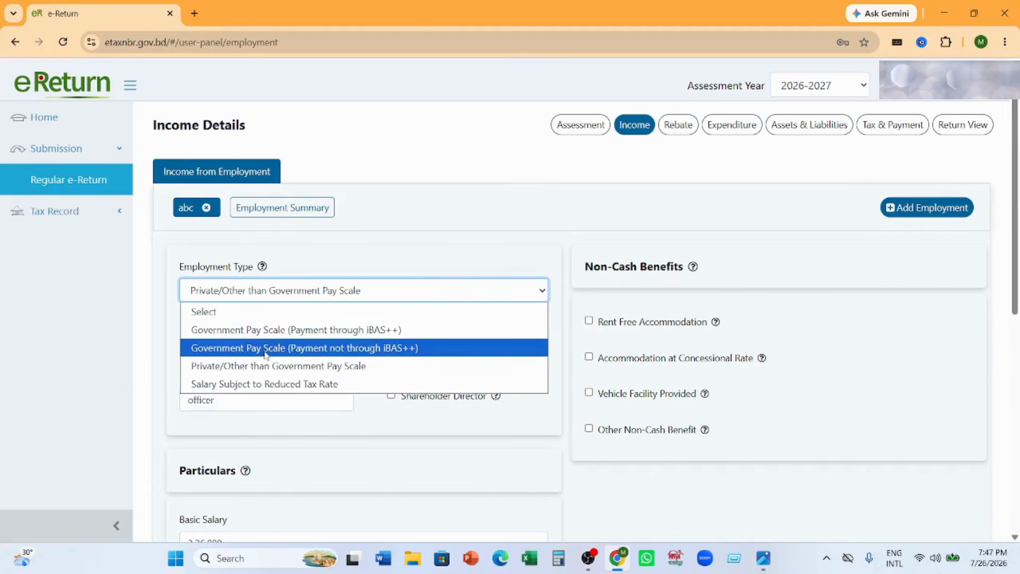
{"action": "left_click", "coordinate": [358, 369]}
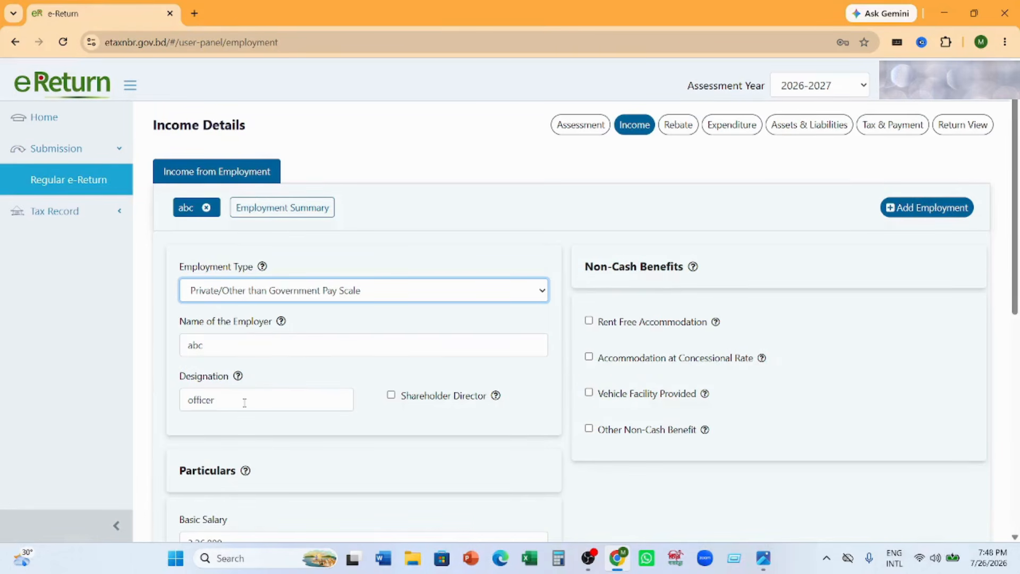
- Review the salary particulars and look through the additional income types on offer, from Arrear Salary to Other, If Any, without adding one
{"action": "scroll", "coordinate": [242, 402], "scroll_direction": "down", "scroll_amount": 4}
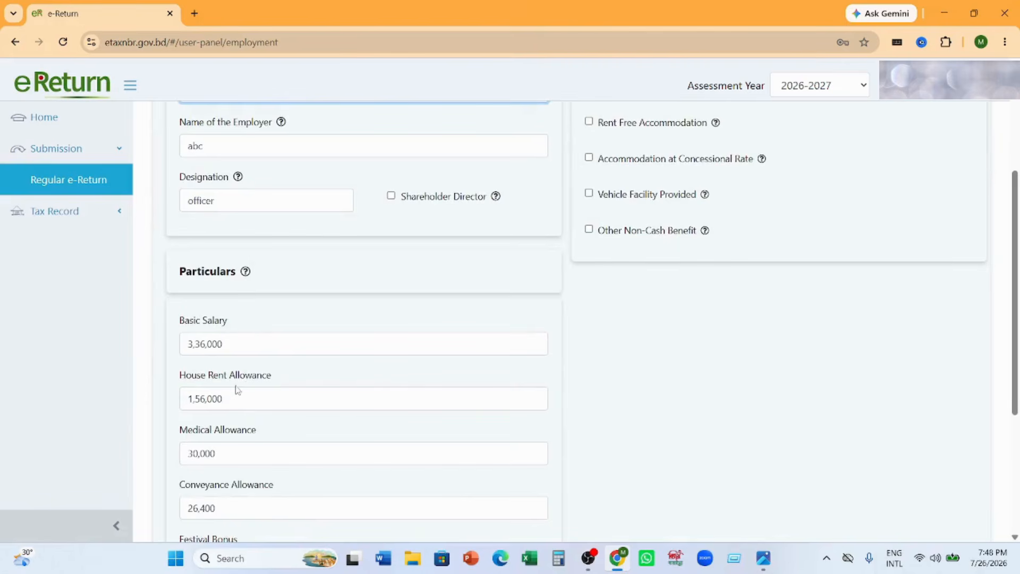
{"action": "scroll", "coordinate": [314, 387], "scroll_direction": "down", "scroll_amount": 3}
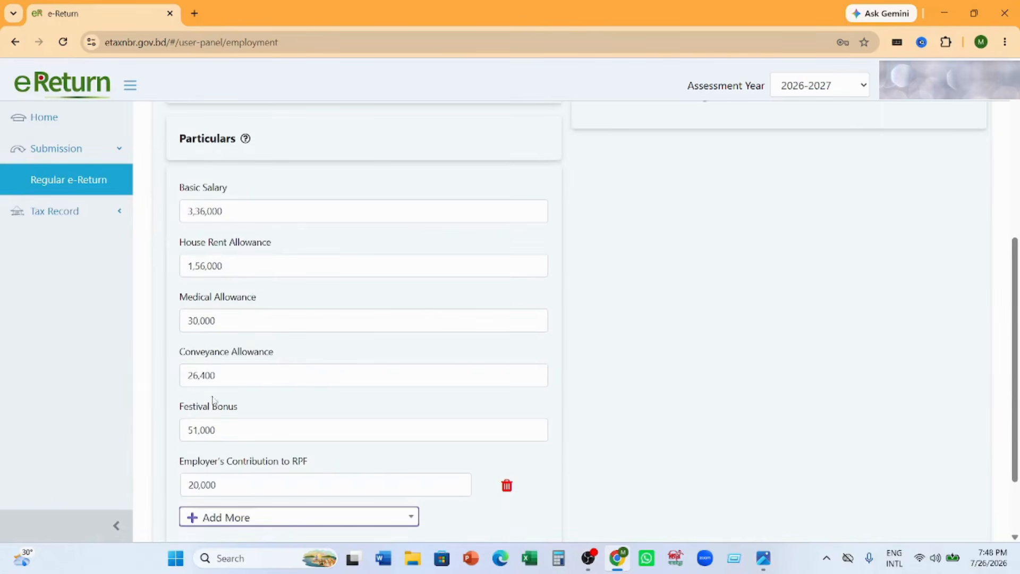
{"action": "scroll", "coordinate": [255, 402], "scroll_direction": "down", "scroll_amount": 2}
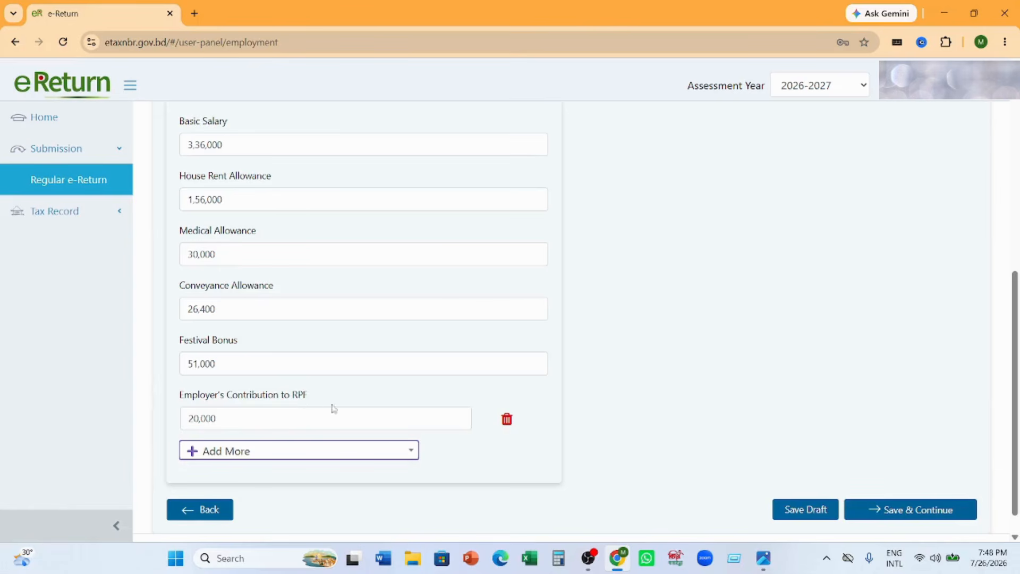
{"action": "left_click", "coordinate": [412, 451]}
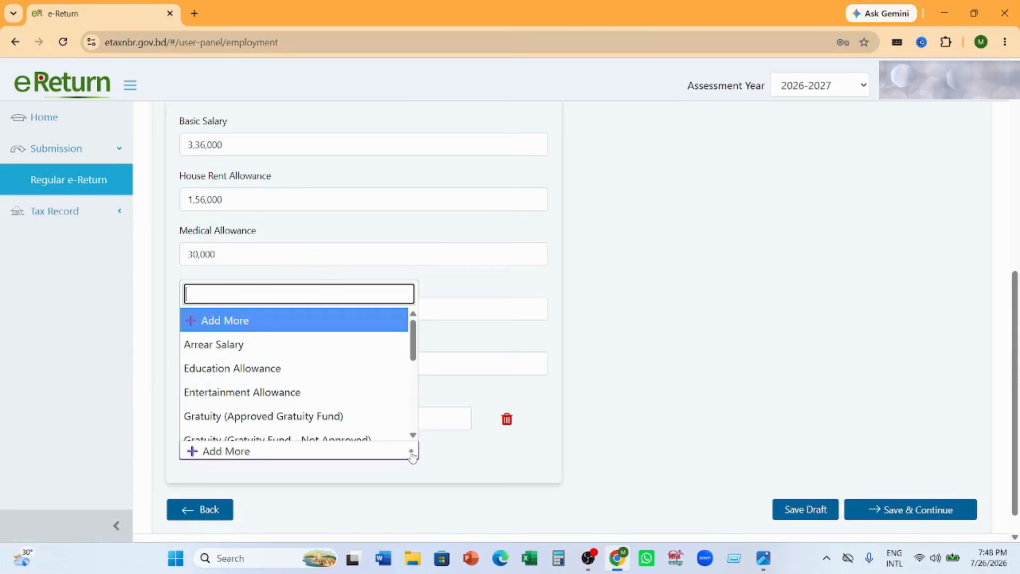
{"action": "scroll", "coordinate": [353, 384], "scroll_direction": "down", "scroll_amount": 3}
{"action": "scroll", "coordinate": [354, 384], "scroll_direction": "down", "scroll_amount": 2}
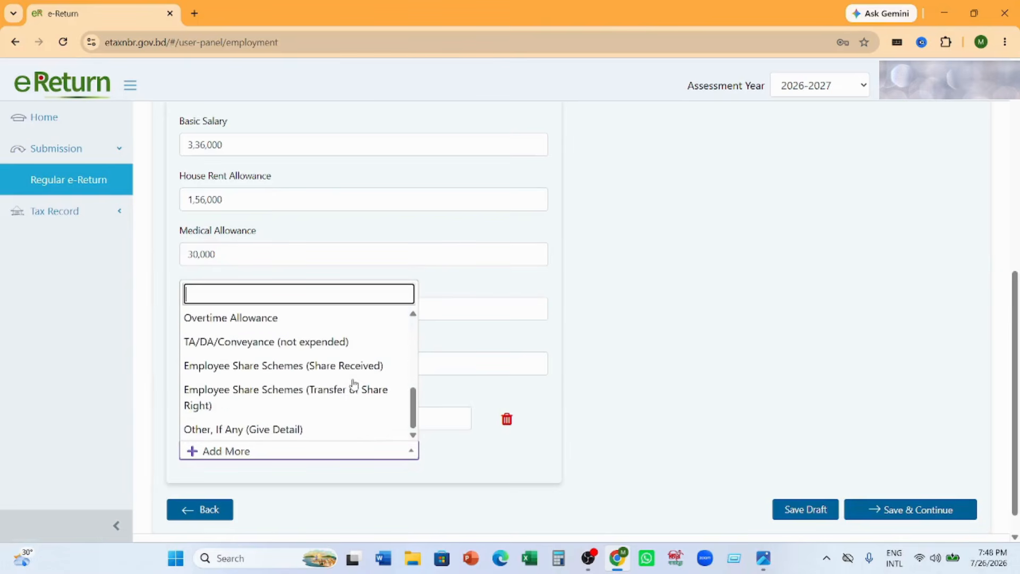
{"action": "scroll", "coordinate": [316, 386], "scroll_direction": "up", "scroll_amount": 5}
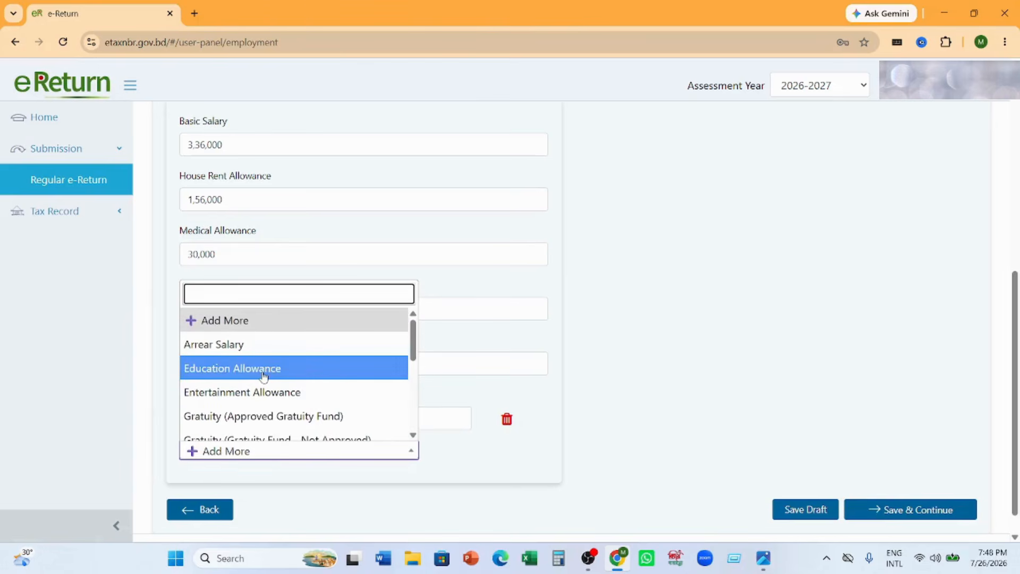
{"action": "scroll", "coordinate": [269, 392], "scroll_direction": "down", "scroll_amount": 1}
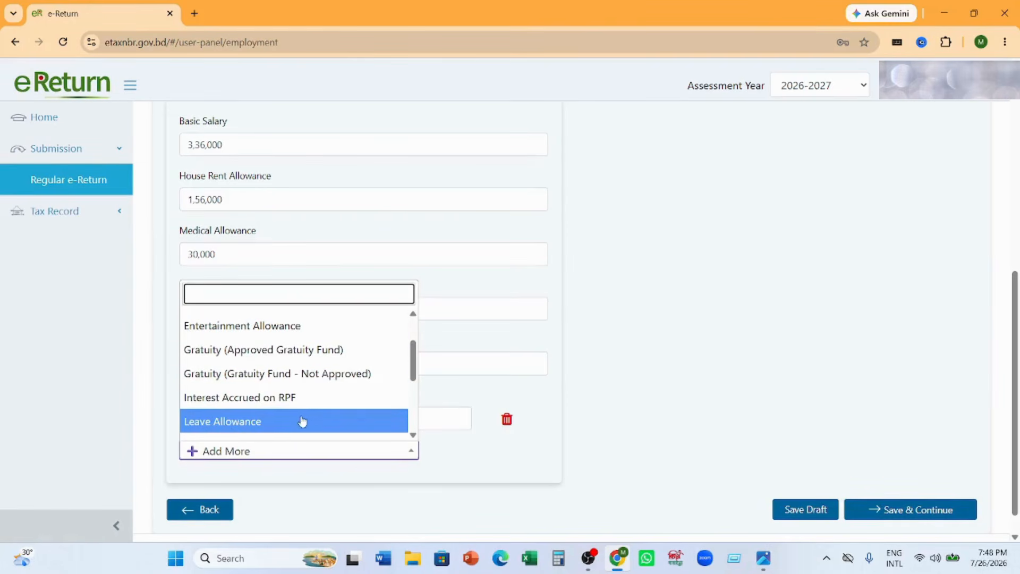
{"action": "scroll", "coordinate": [297, 419], "scroll_direction": "down", "scroll_amount": 1}
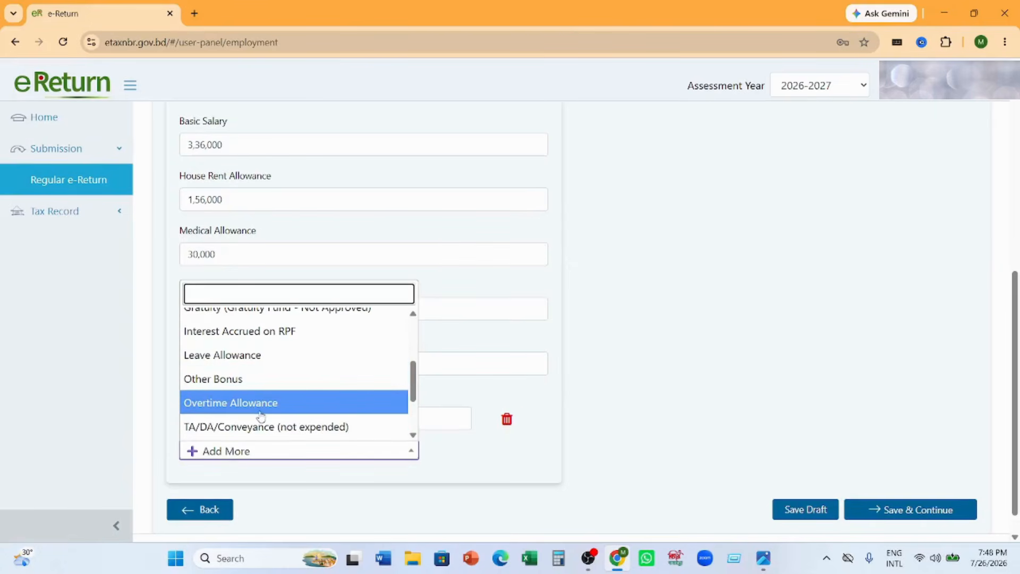
{"action": "scroll", "coordinate": [271, 414], "scroll_direction": "down", "scroll_amount": 2}
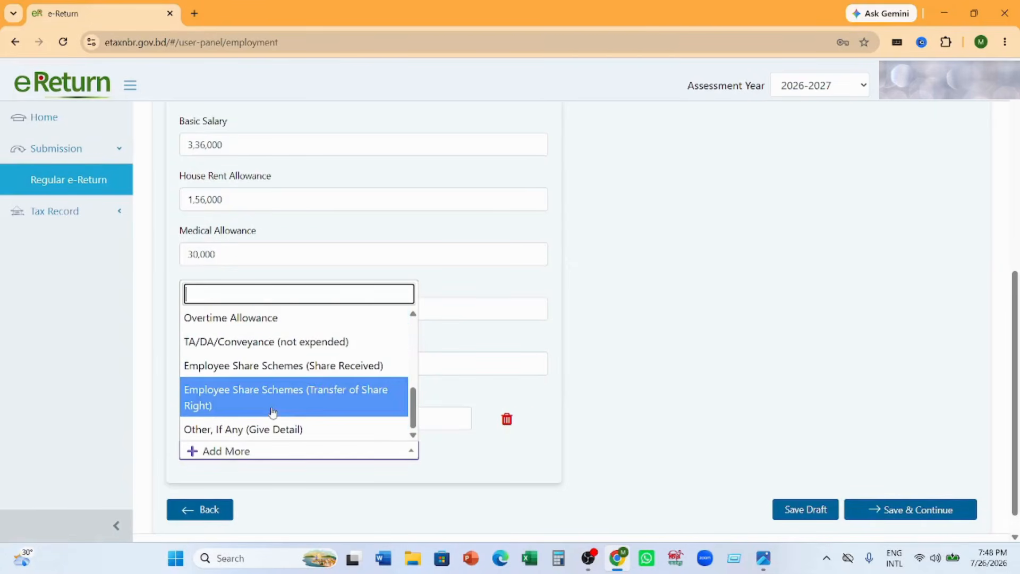
{"action": "scroll", "coordinate": [272, 411], "scroll_direction": "down", "scroll_amount": 1}
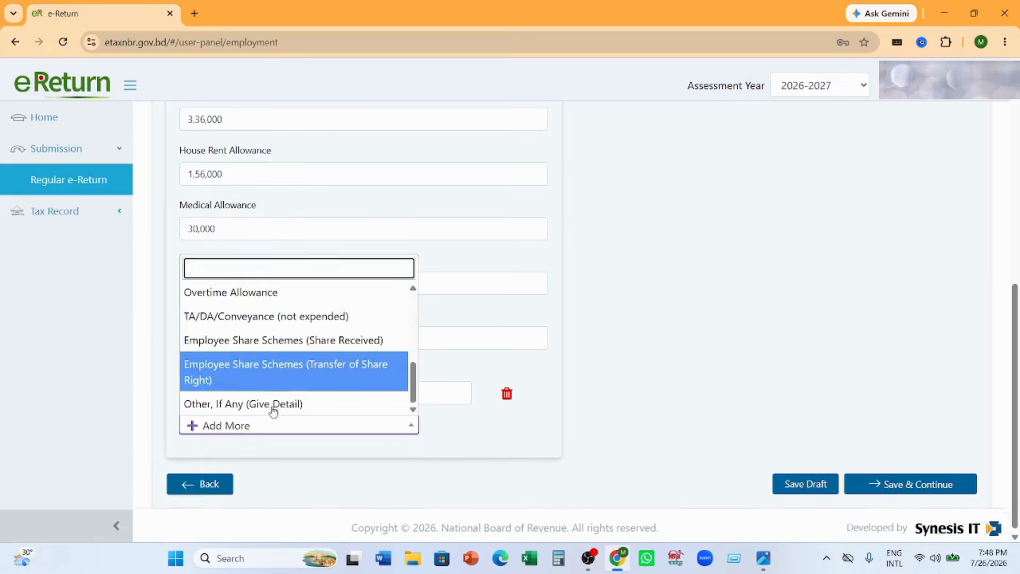
{"action": "left_click", "coordinate": [194, 422]}
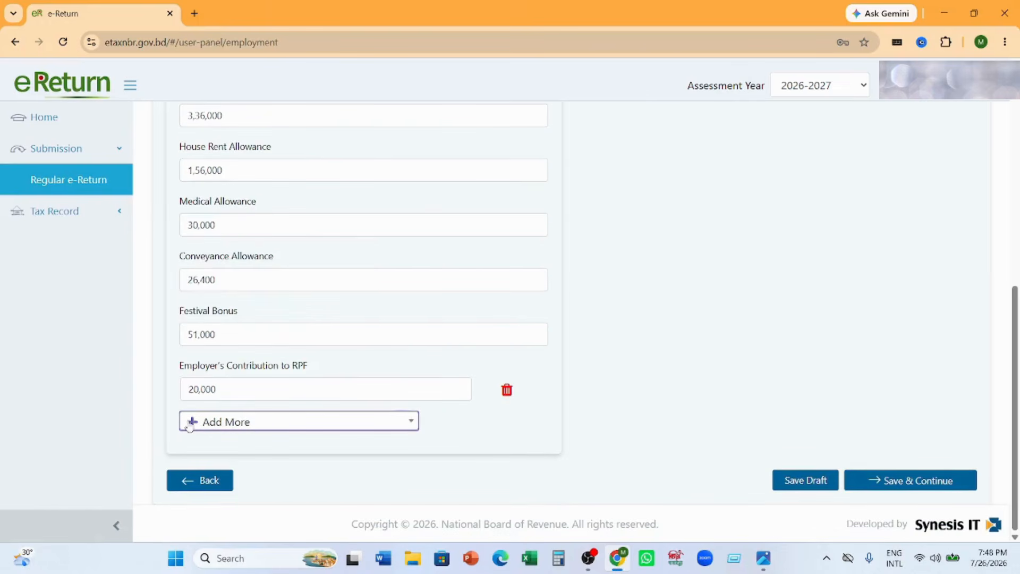
{"action": "left_click", "coordinate": [194, 423]}
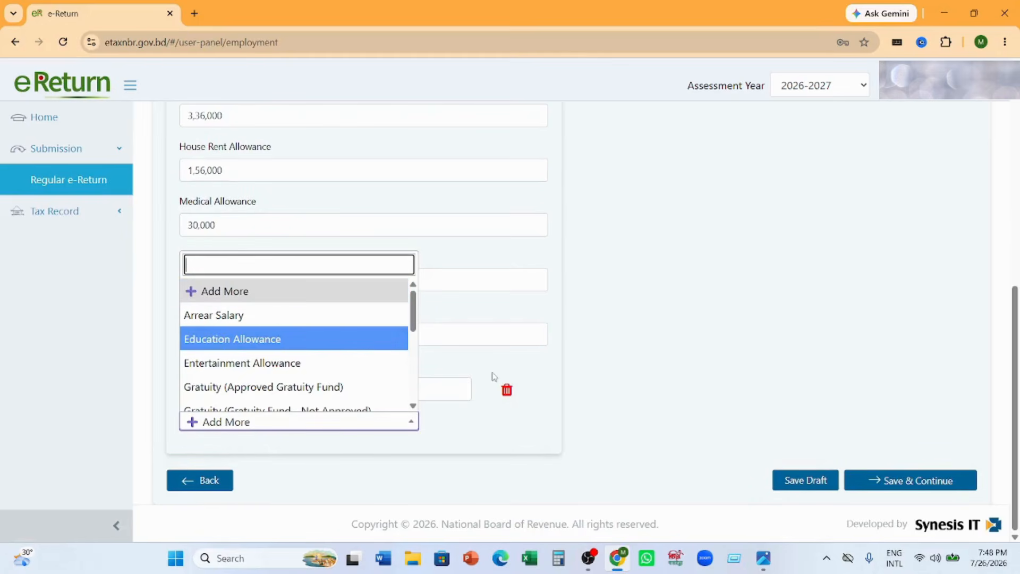
{"action": "left_click", "coordinate": [562, 382]}
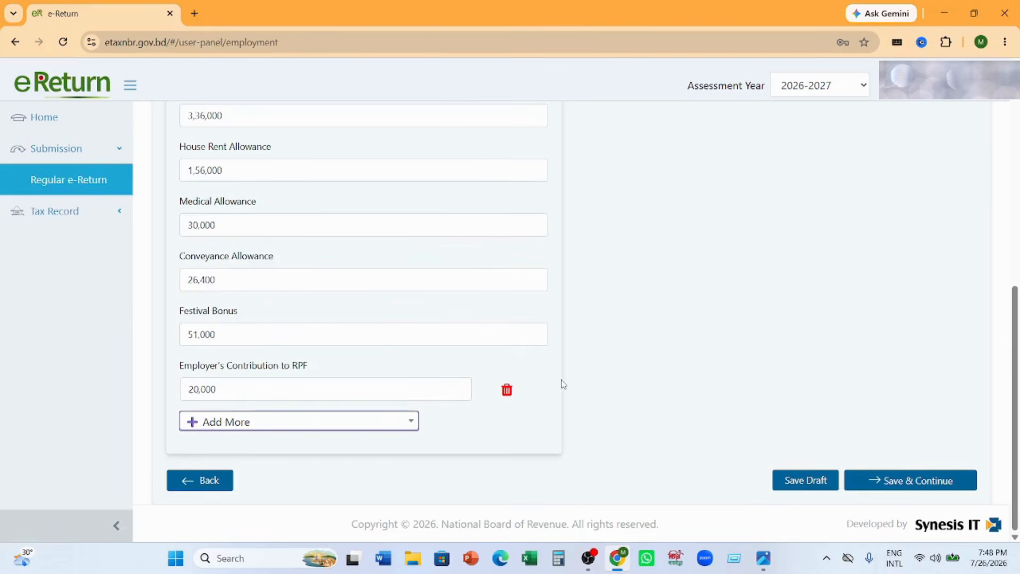
- Open the Employment Summary and examine its total, tax exempted and taxable amounts
{"action": "scroll", "coordinate": [563, 383], "scroll_direction": "up", "scroll_amount": 8}
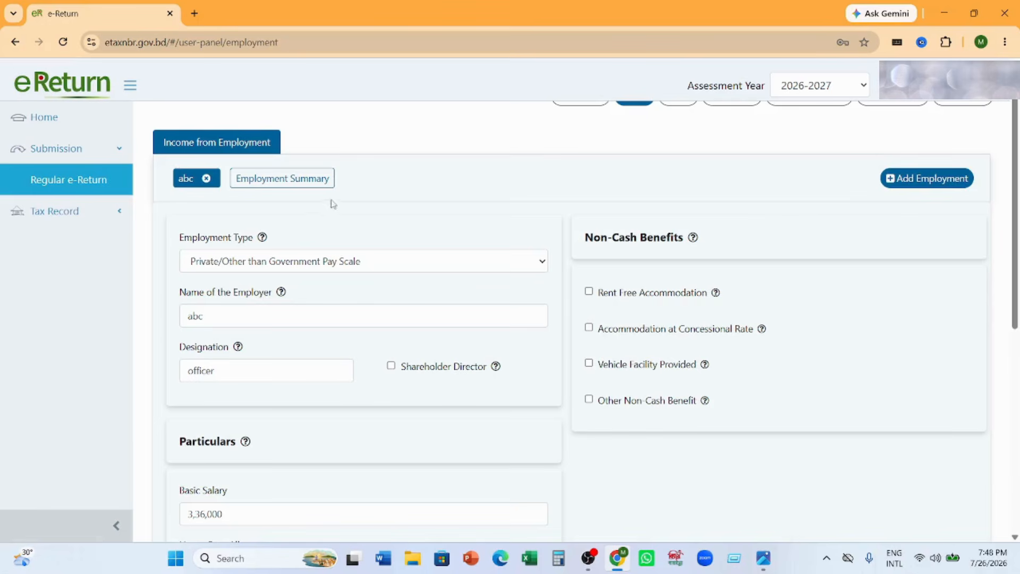
{"action": "left_click", "coordinate": [304, 182]}
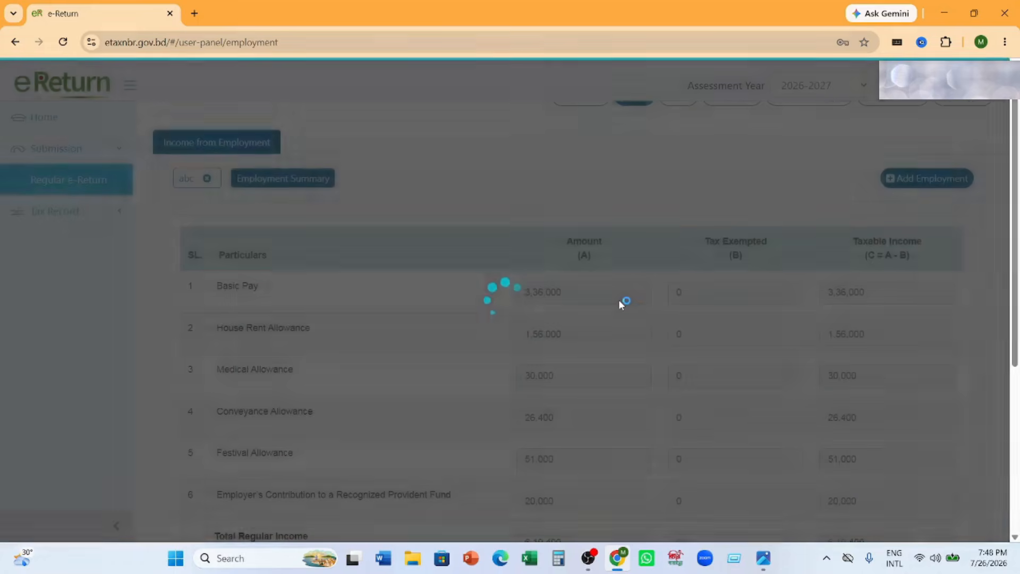
{"action": "scroll", "coordinate": [620, 304], "scroll_direction": "down", "scroll_amount": 5}
{"action": "scroll", "coordinate": [621, 304], "scroll_direction": "up", "scroll_amount": 1}
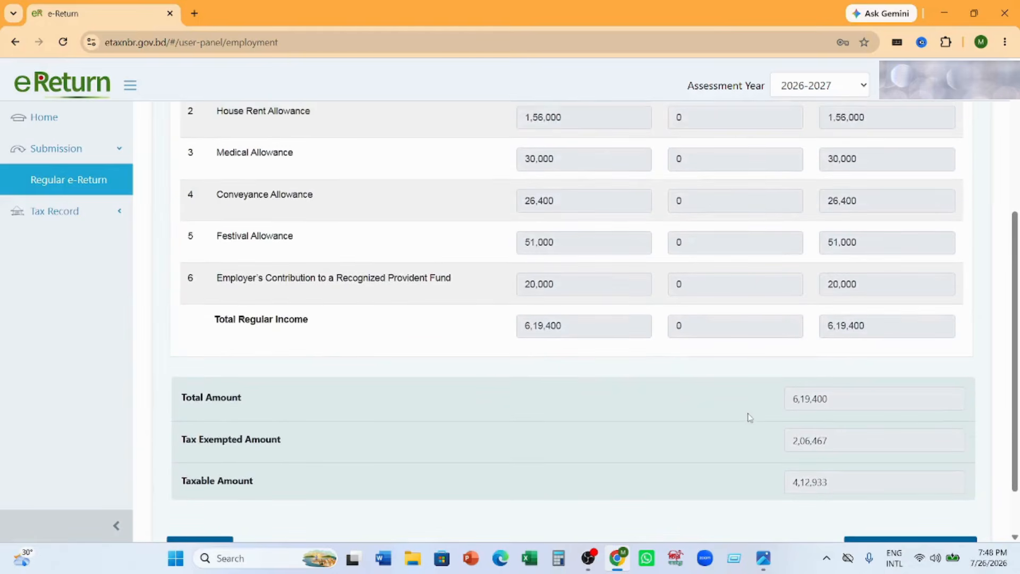
{"action": "left_click_drag", "start_coordinate": [795, 402], "coordinate": [849, 400]}
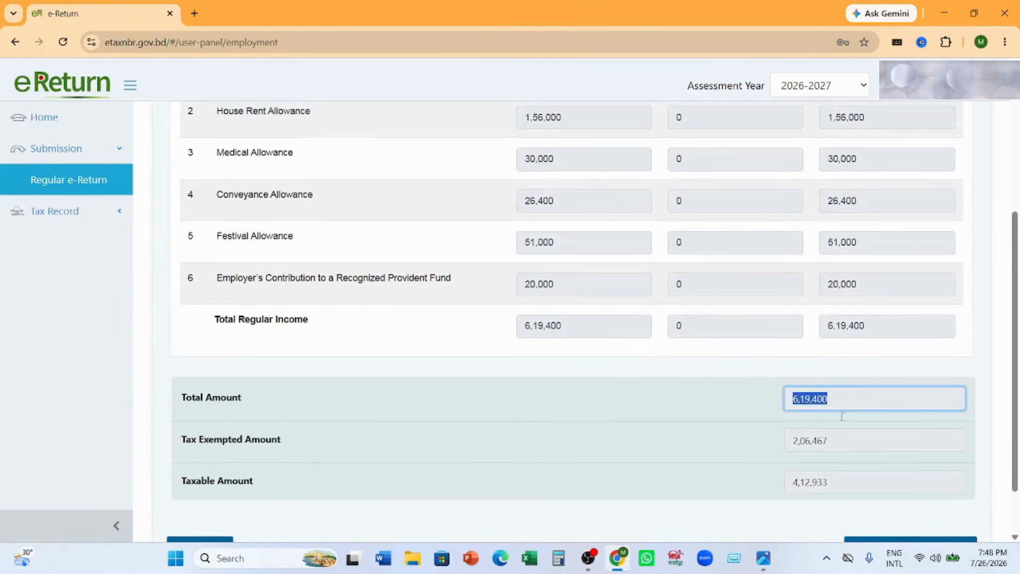
{"action": "left_click_drag", "start_coordinate": [801, 447], "coordinate": [828, 442]}
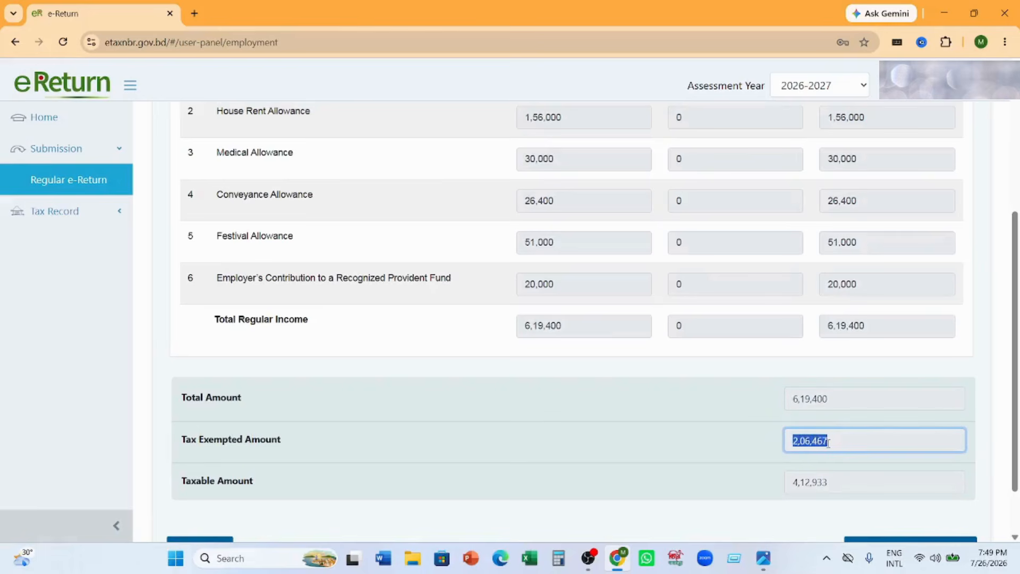
{"action": "left_click_drag", "start_coordinate": [786, 485], "coordinate": [830, 482]}
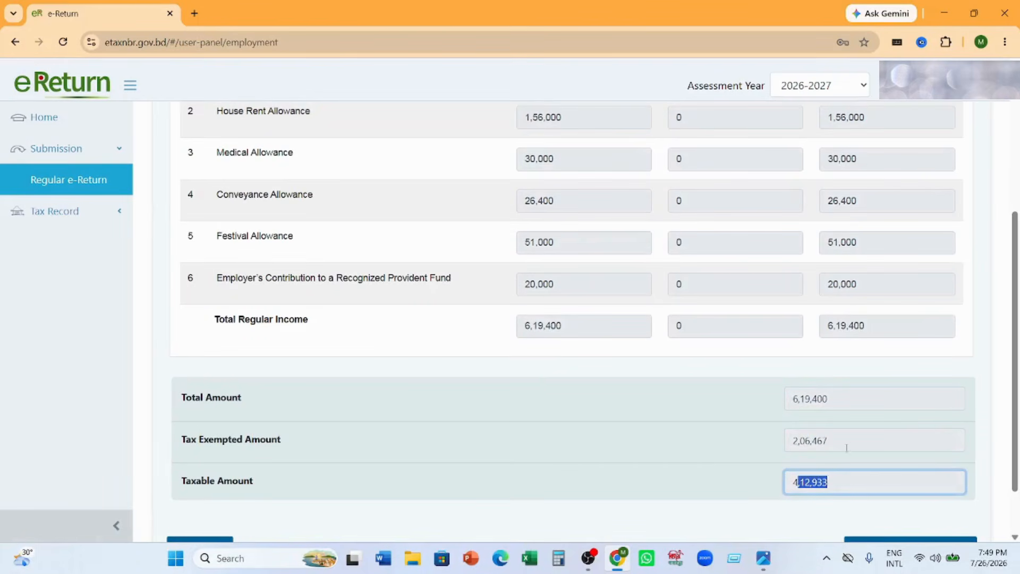
{"action": "left_click", "coordinate": [841, 440]}
{"action": "left_click_drag", "start_coordinate": [840, 440], "coordinate": [786, 445]}
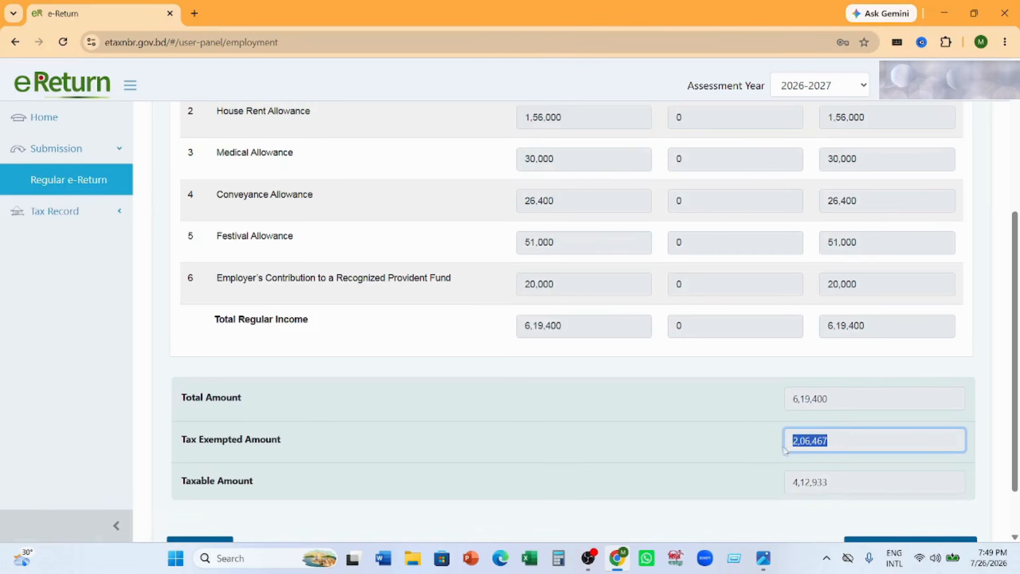
{"action": "left_click", "coordinate": [643, 377]}
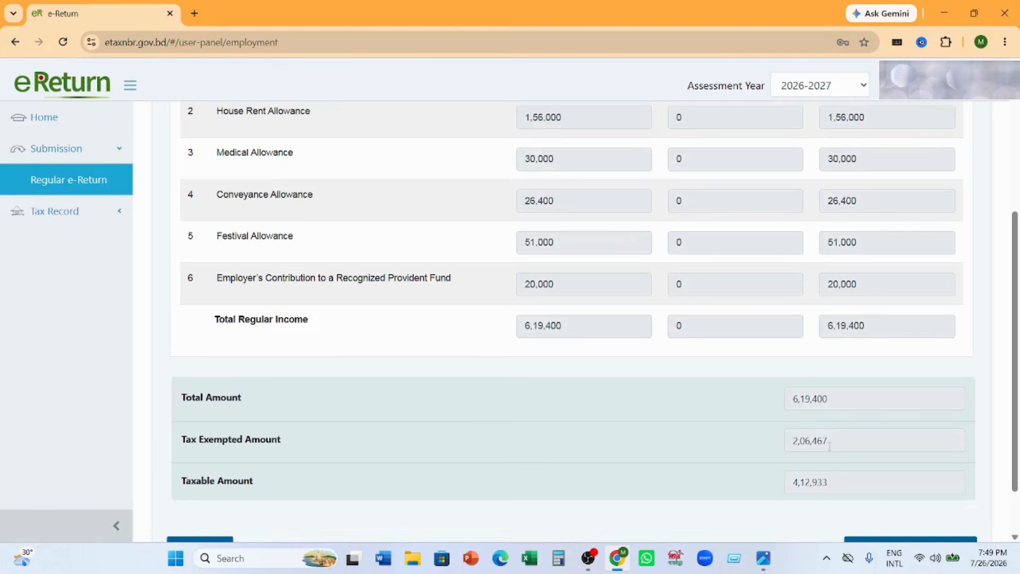
- Compare the summary's total and tax exempted amounts with the taxable amount and continue to the Rebate section
{"action": "left_click", "coordinate": [826, 439]}
{"action": "left_click_drag", "start_coordinate": [829, 439], "coordinate": [774, 448]}
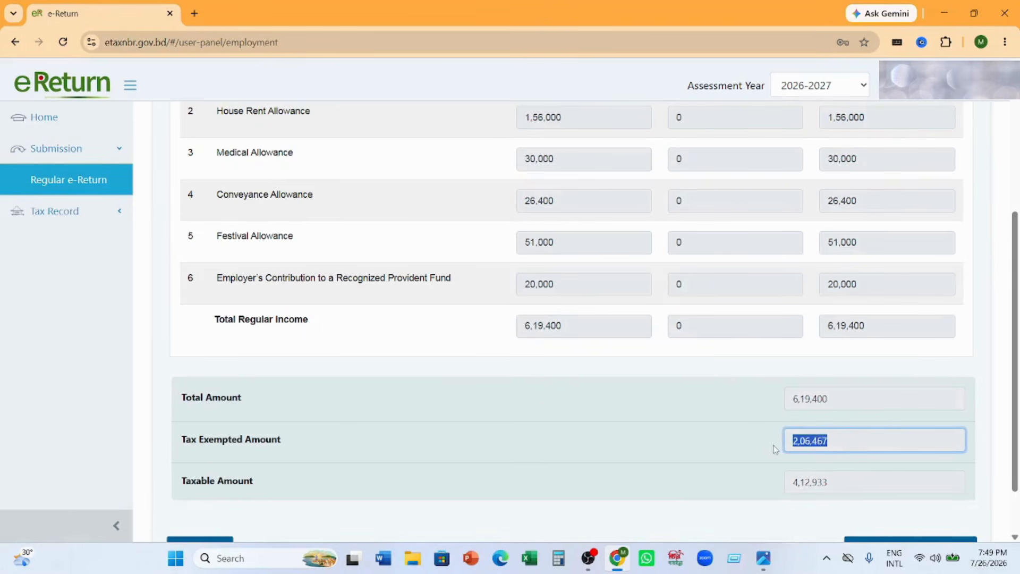
{"action": "left_click_drag", "start_coordinate": [827, 397], "coordinate": [792, 402]}
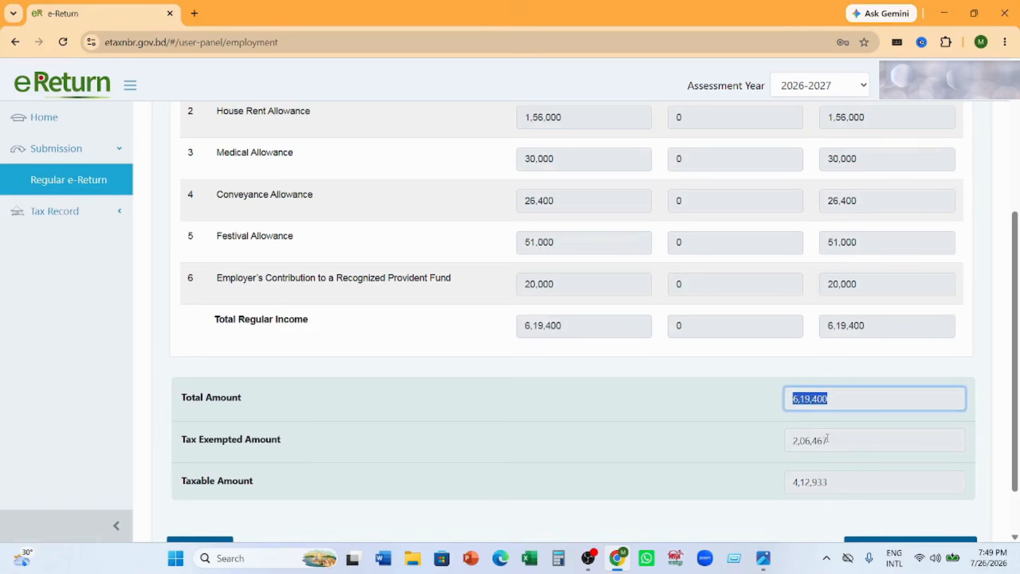
{"action": "left_click_drag", "start_coordinate": [827, 439], "coordinate": [790, 441]}
{"action": "left_click", "coordinate": [832, 441]}
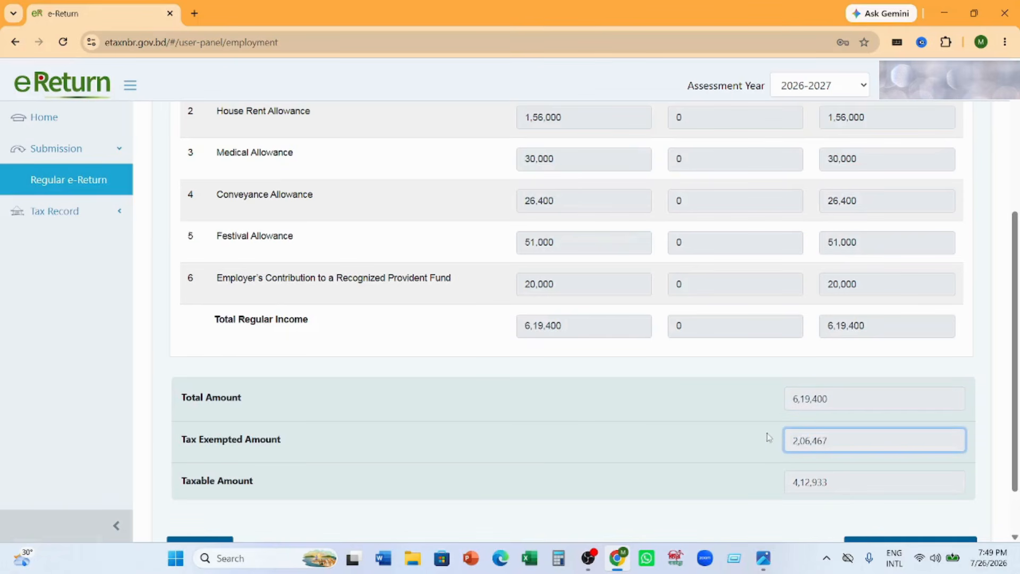
{"action": "left_click_drag", "start_coordinate": [841, 482], "coordinate": [748, 492]}
{"action": "left_click", "coordinate": [779, 478]}
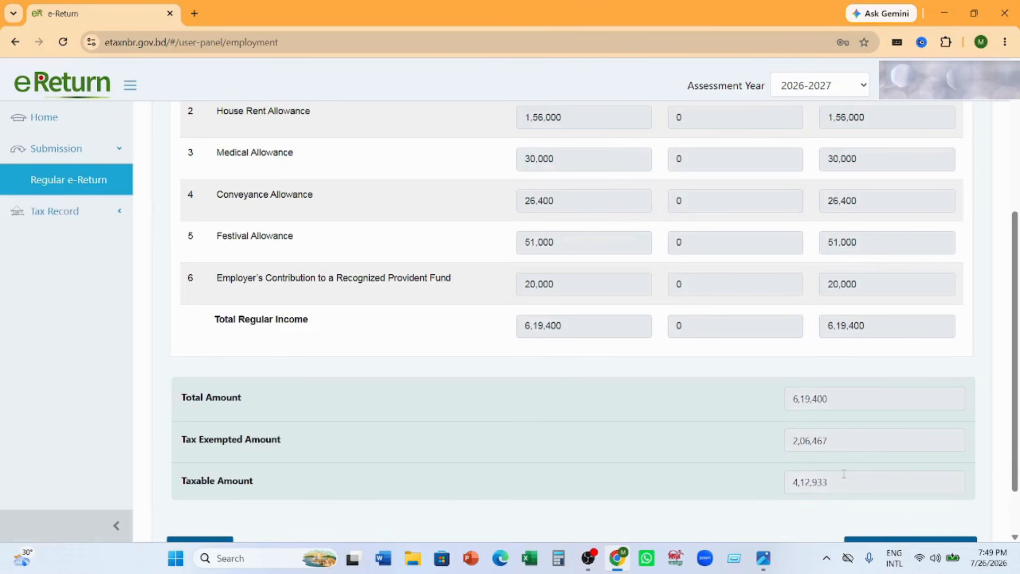
{"action": "left_click_drag", "start_coordinate": [836, 479], "coordinate": [743, 442]}
{"action": "scroll", "coordinate": [744, 442], "scroll_direction": "down", "scroll_amount": 1}
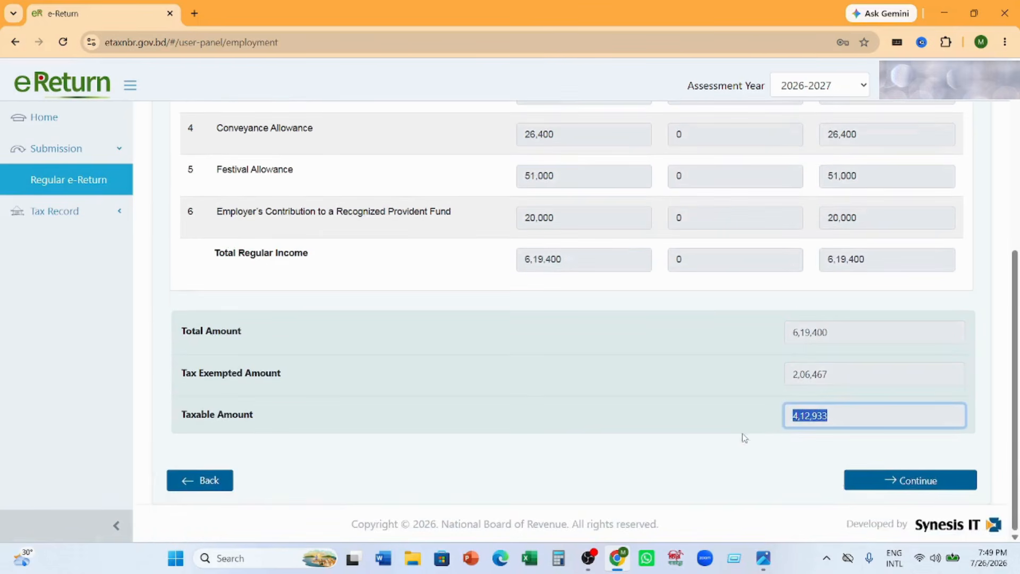
{"action": "left_click", "coordinate": [911, 484]}
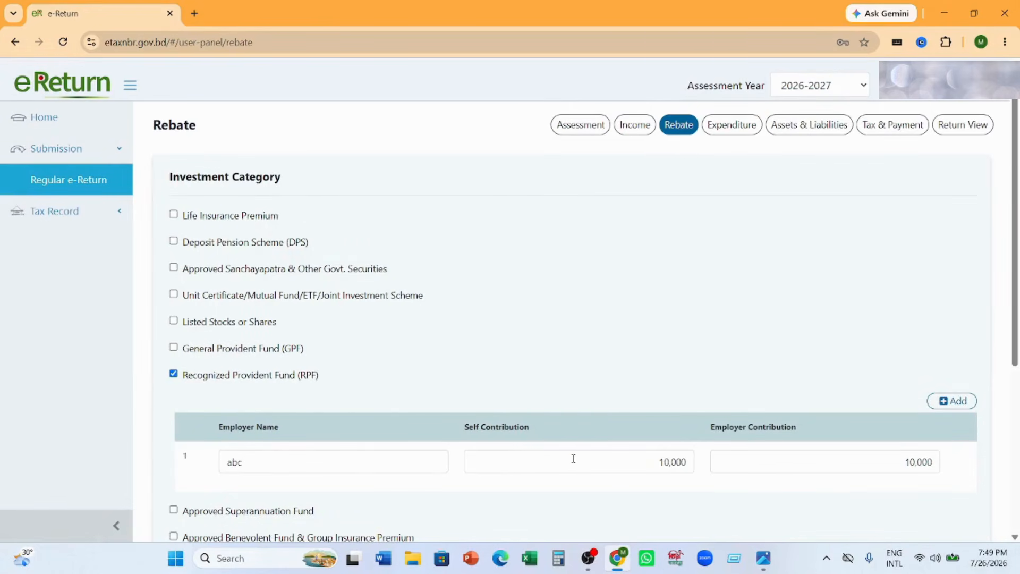
- Review the rebate investments, select Deposit Pension Scheme (DPS) to check its account and amount fields, and deselect it again
{"action": "scroll", "coordinate": [875, 462], "scroll_direction": "down", "scroll_amount": 3}
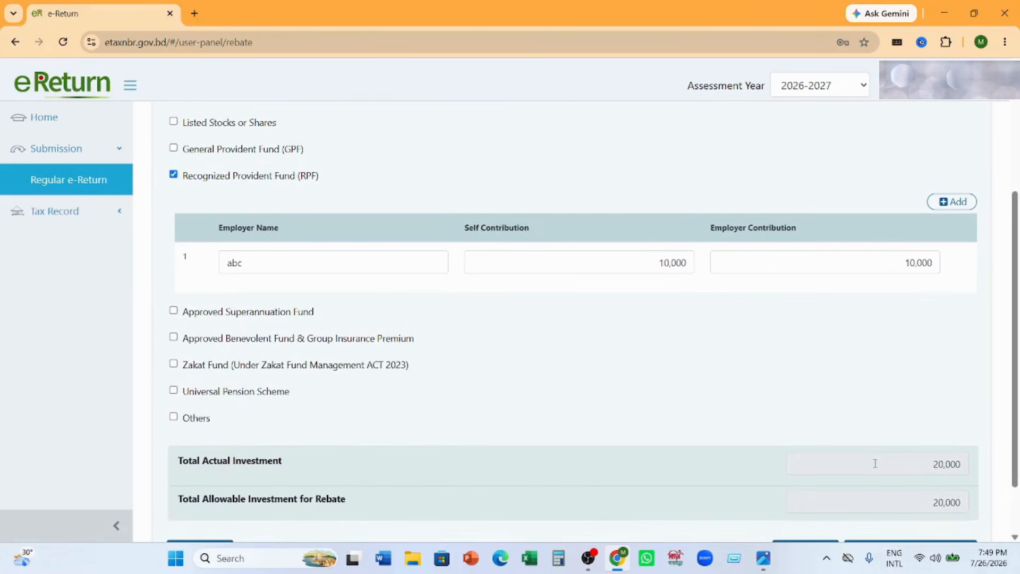
{"action": "scroll", "coordinate": [875, 463], "scroll_direction": "down", "scroll_amount": 1}
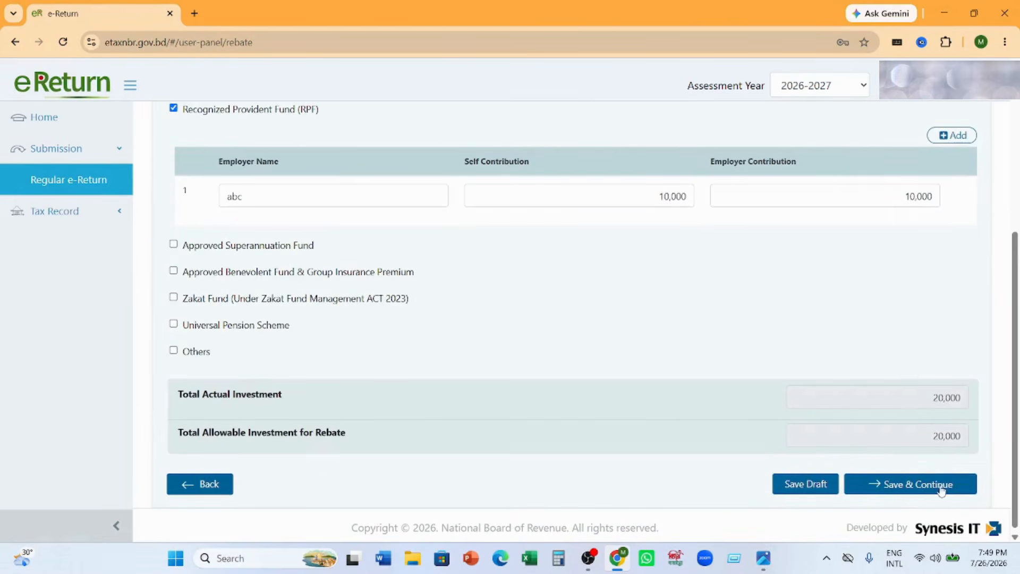
{"action": "scroll", "coordinate": [553, 469], "scroll_direction": "up", "scroll_amount": 3}
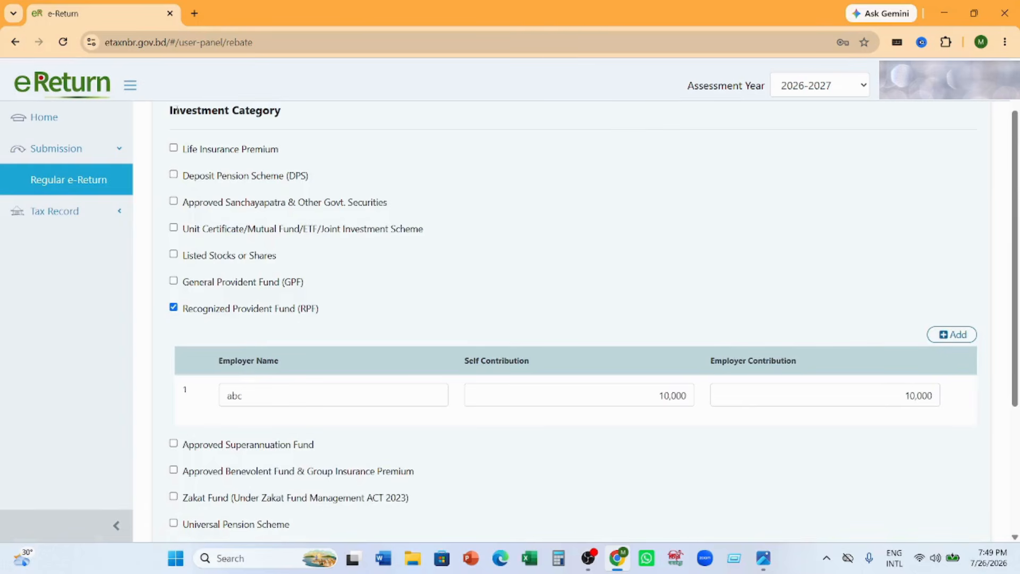
{"action": "left_click", "coordinate": [173, 174]}
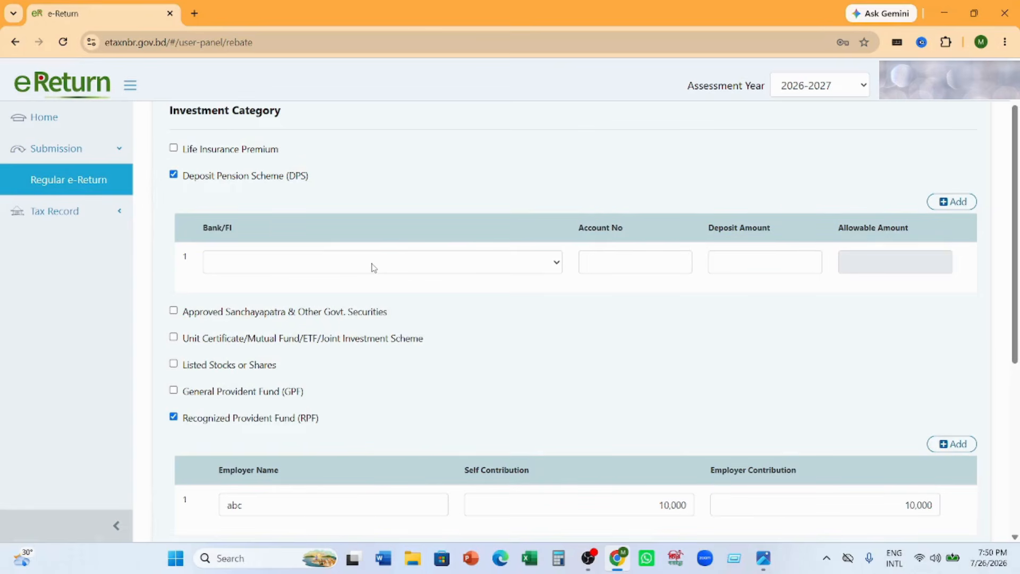
{"action": "left_click", "coordinate": [638, 262]}
{"action": "left_click", "coordinate": [756, 263]}
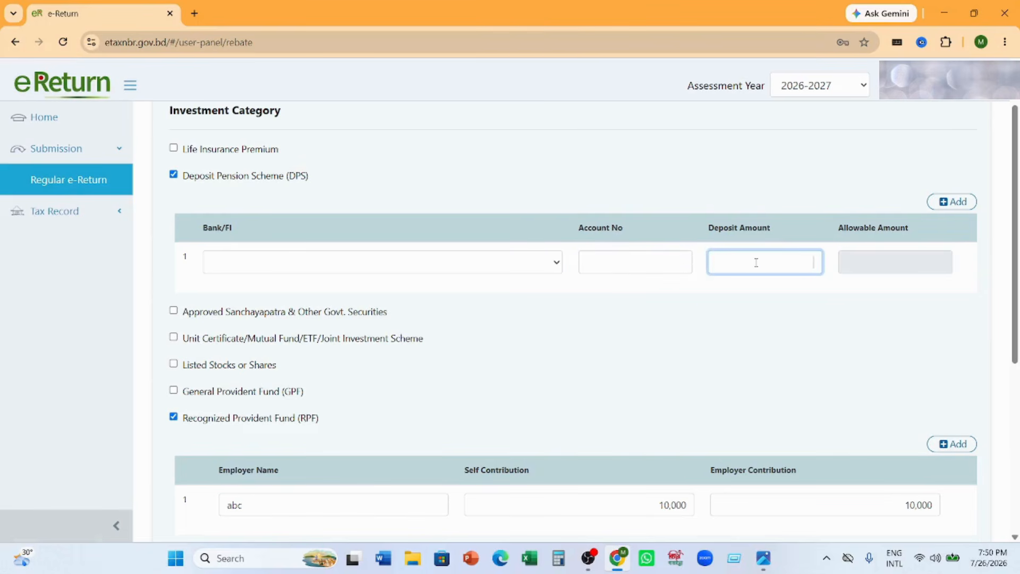
{"action": "left_click", "coordinate": [871, 256]}
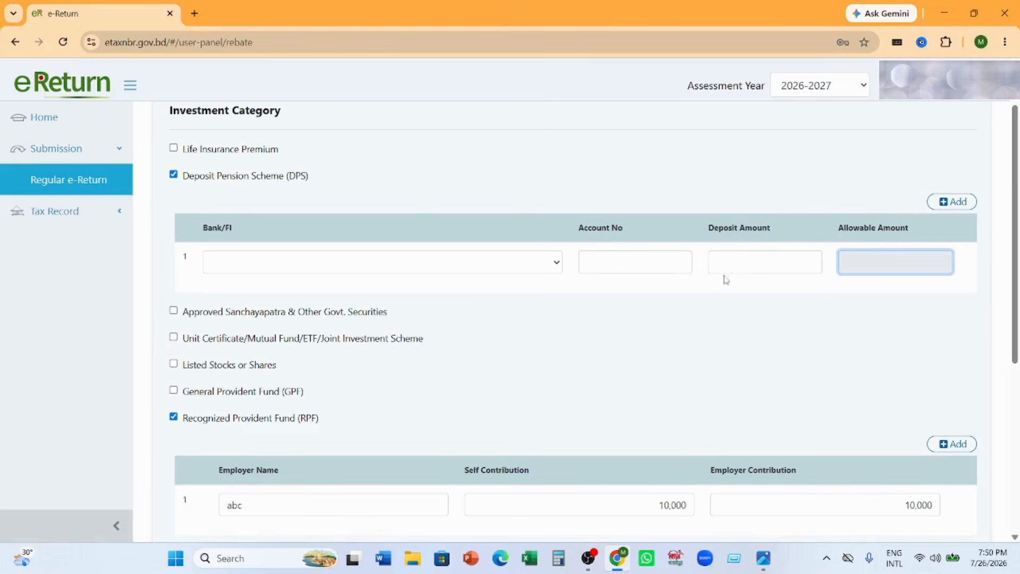
{"action": "left_click", "coordinate": [173, 175]}
- Save the rebate details with only Recognized Provident Fund (RPF) selected and continue to the Expenditure section
{"action": "scroll", "coordinate": [612, 289], "scroll_direction": "down", "scroll_amount": 5}
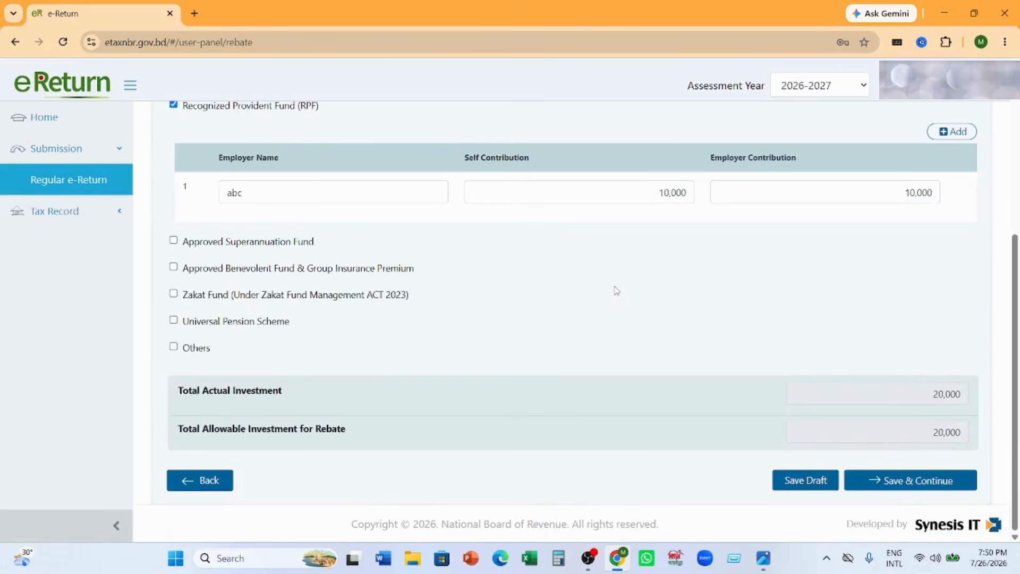
{"action": "left_click", "coordinate": [911, 481]}
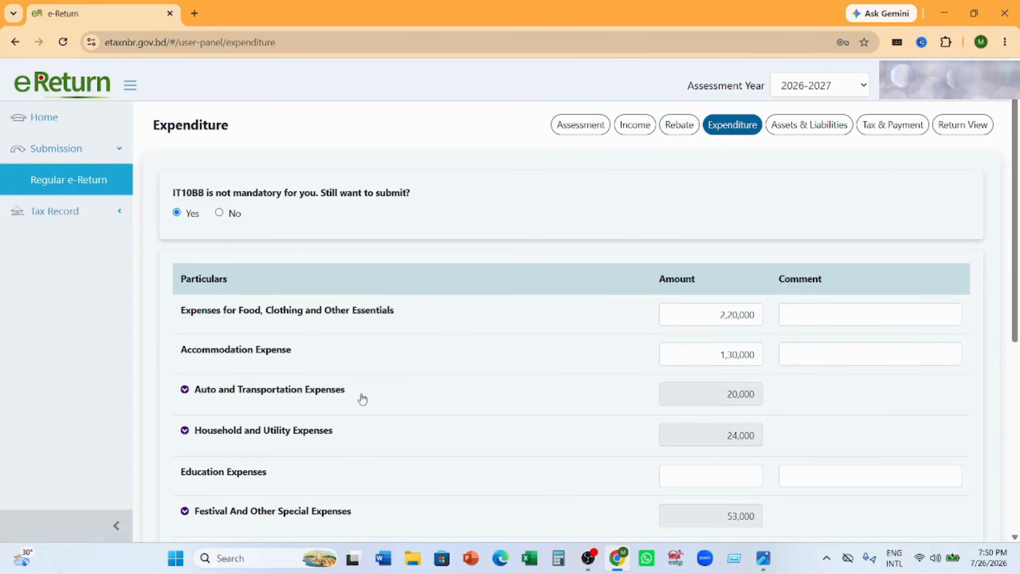
- Examine the expenditure entries, expanding Auto and Transportation, Household and Utility, and Festival And Other Special Expenses to check their sub-items
{"action": "scroll", "coordinate": [360, 399], "scroll_direction": "down", "scroll_amount": 3}
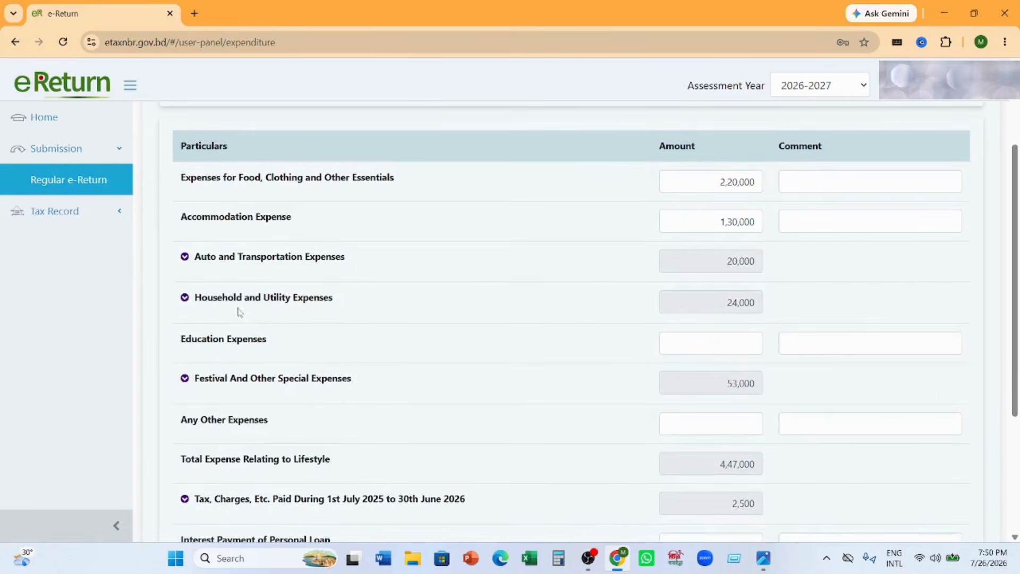
{"action": "left_click", "coordinate": [185, 257]}
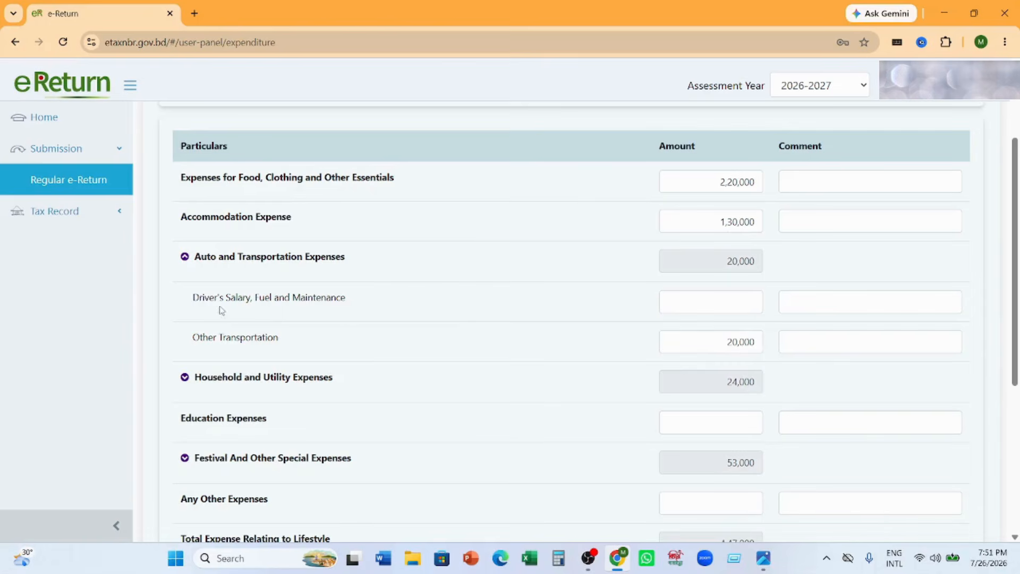
{"action": "scroll", "coordinate": [282, 387], "scroll_direction": "down", "scroll_amount": 3}
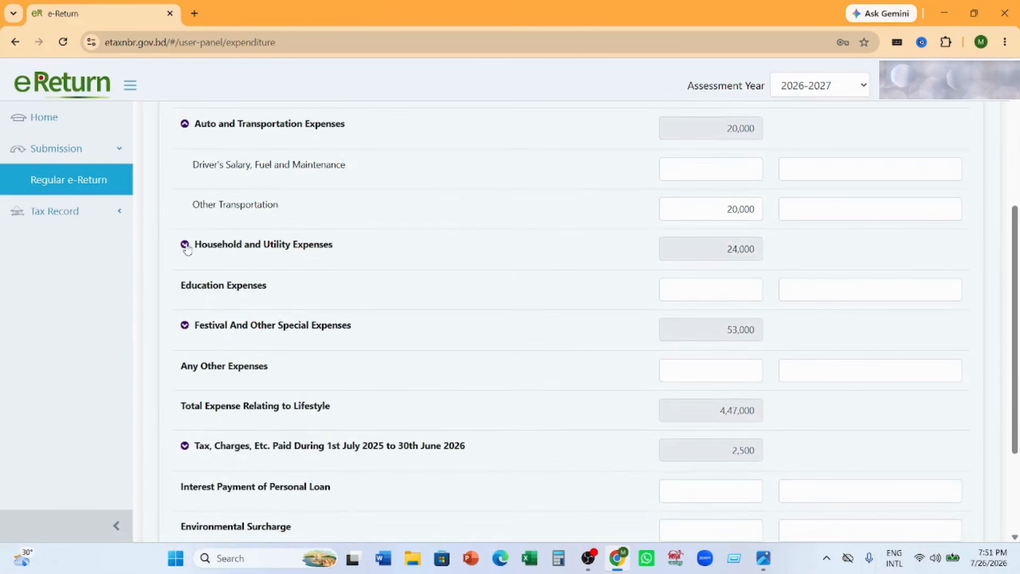
{"action": "left_click", "coordinate": [184, 244]}
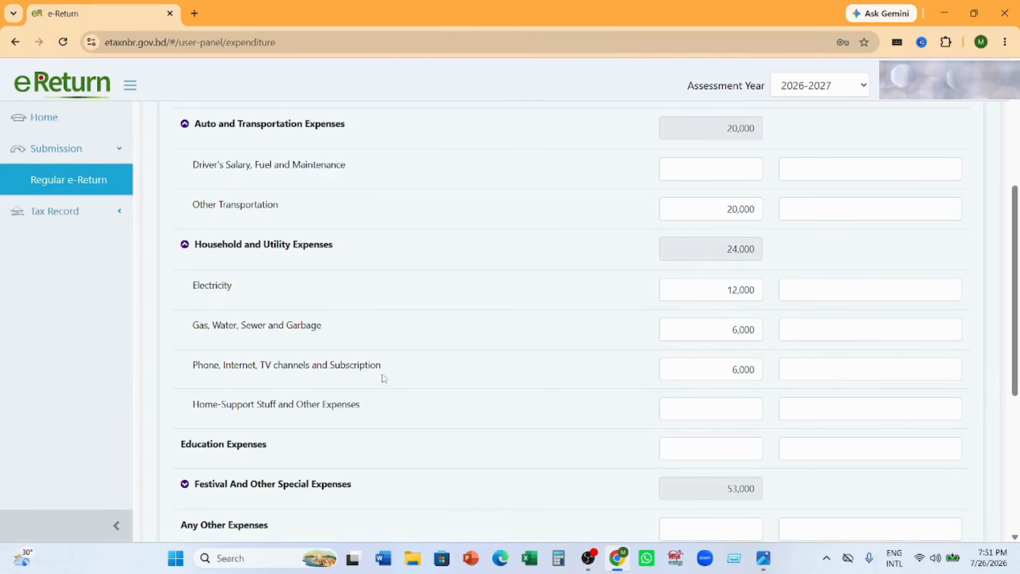
{"action": "scroll", "coordinate": [361, 399], "scroll_direction": "down", "scroll_amount": 2}
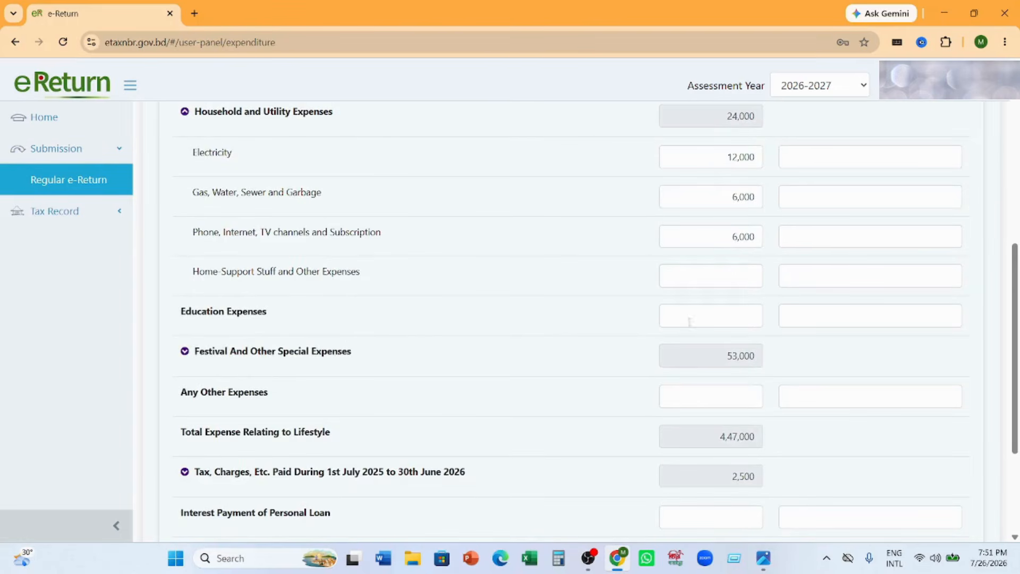
{"action": "left_click", "coordinate": [185, 351]}
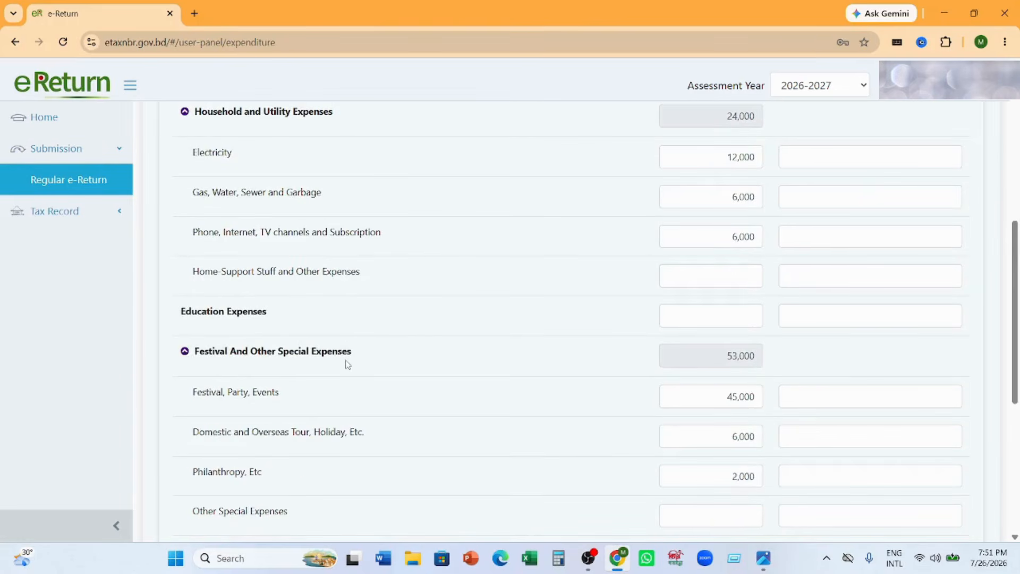
{"action": "scroll", "coordinate": [347, 364], "scroll_direction": "down", "scroll_amount": 2}
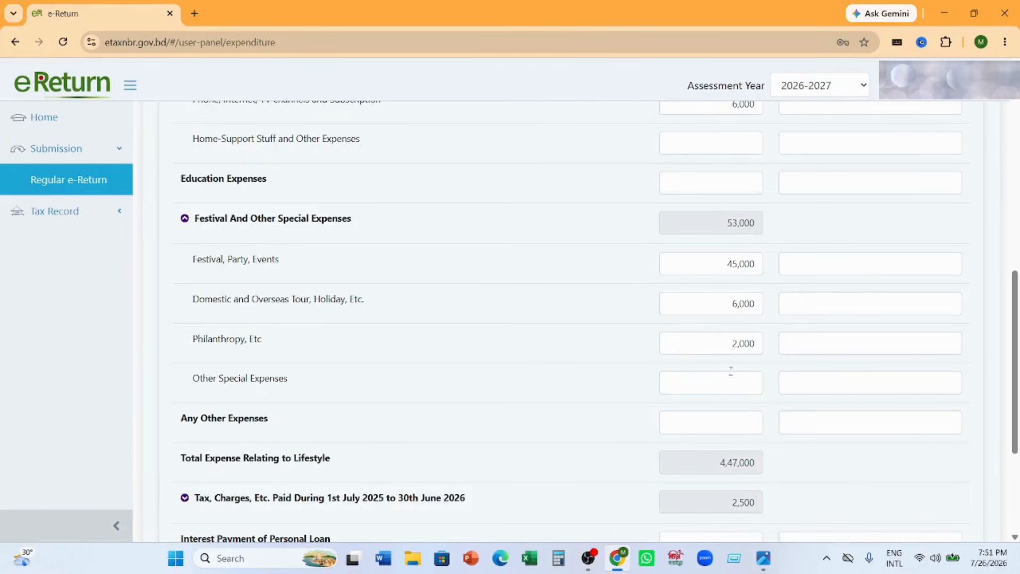
- Expand the tax and charges paid to check its sub-items, then save the Expenditure section with IT10BB included and continue to Assets & Liabilities
{"action": "scroll", "coordinate": [337, 410], "scroll_direction": "down", "scroll_amount": 3}
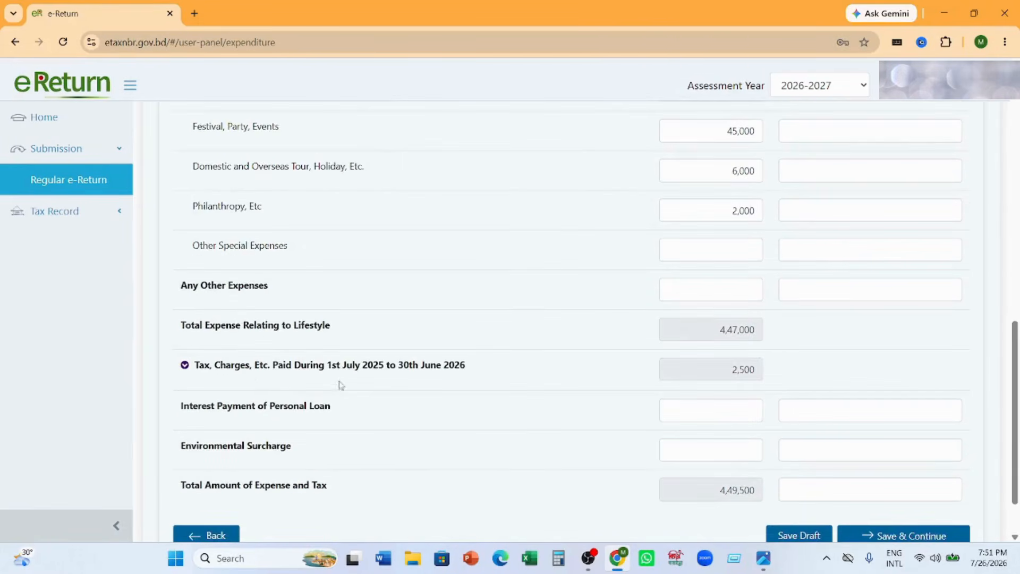
{"action": "left_click", "coordinate": [185, 365]}
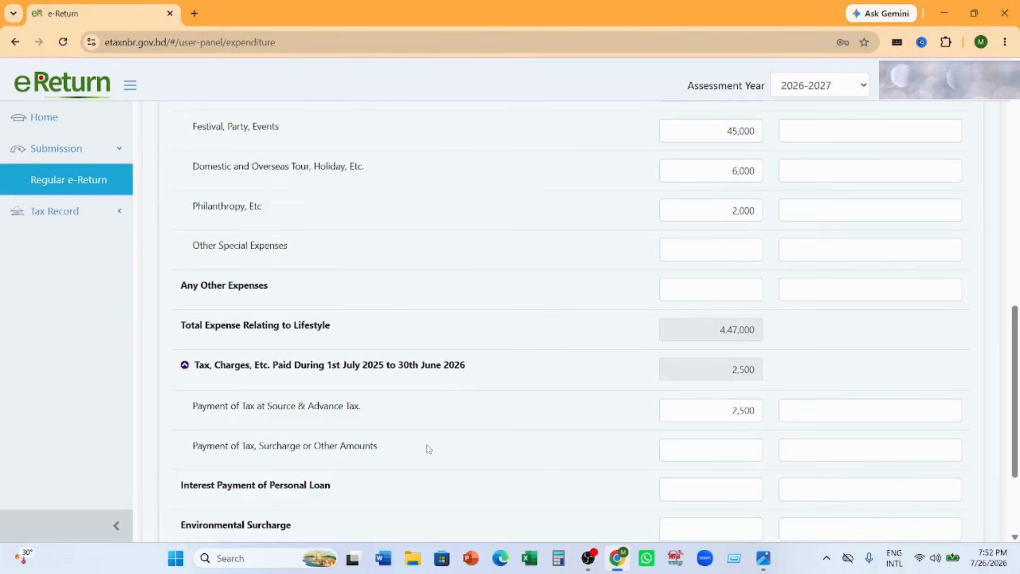
{"action": "left_click", "coordinate": [685, 451]}
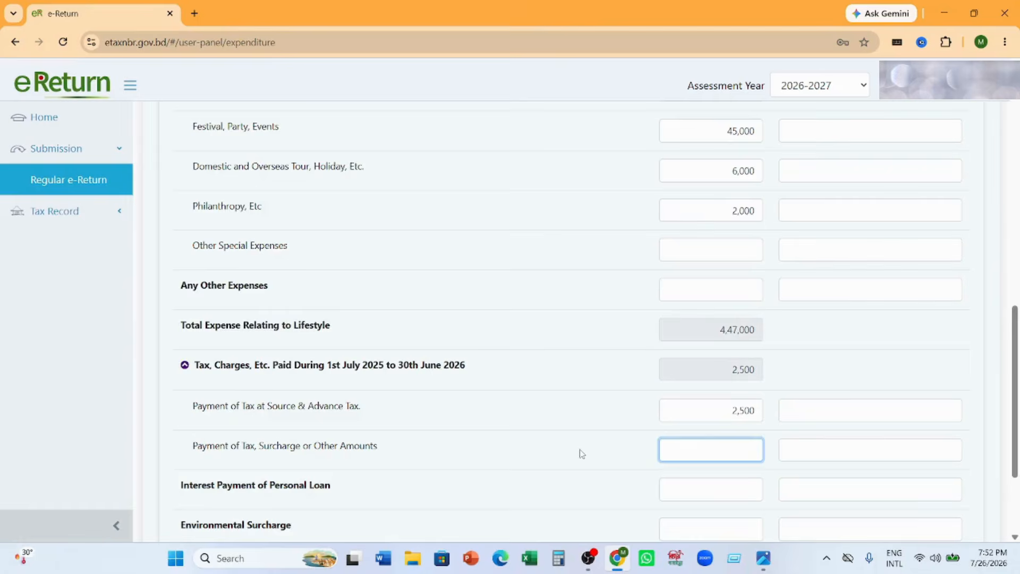
{"action": "scroll", "coordinate": [582, 451], "scroll_direction": "down", "scroll_amount": 3}
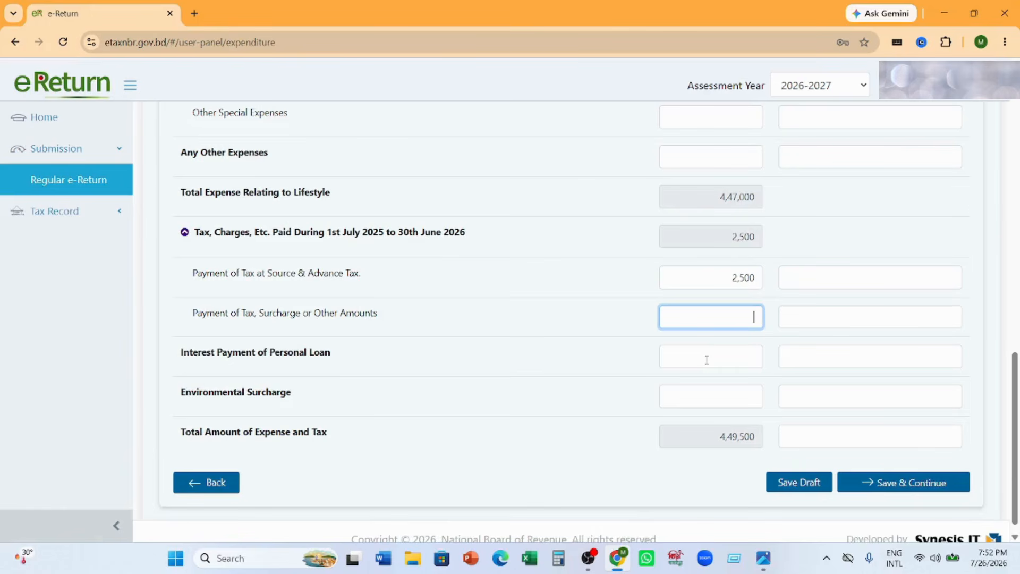
{"action": "left_click", "coordinate": [713, 402]}
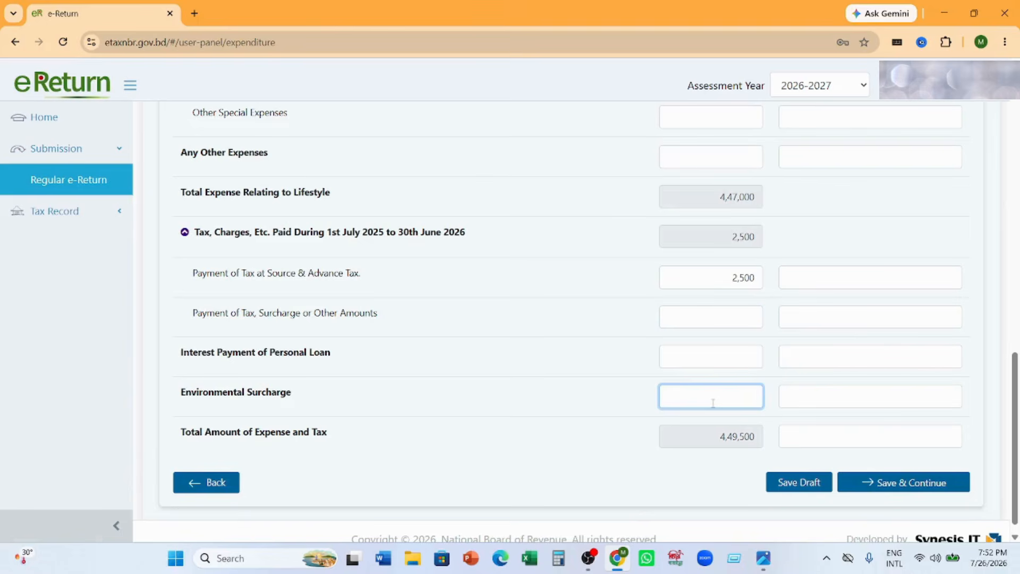
{"action": "left_click", "coordinate": [917, 483]}
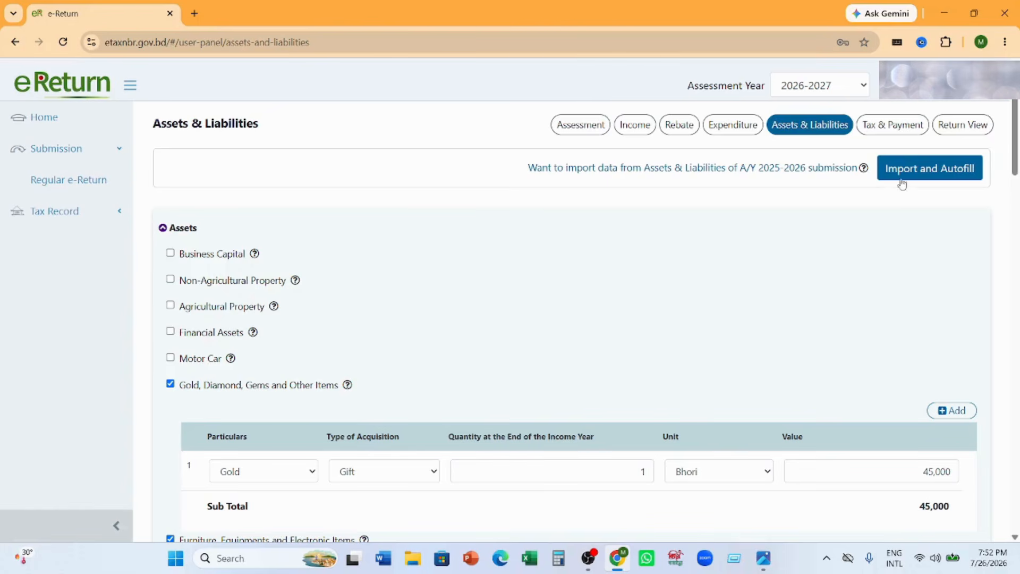
- Capture the area around Import and Autofill, mark that button with a red arrow, and discard the capture
{"action": "left_click", "coordinate": [827, 558]}
{"action": "left_click", "coordinate": [800, 490]}
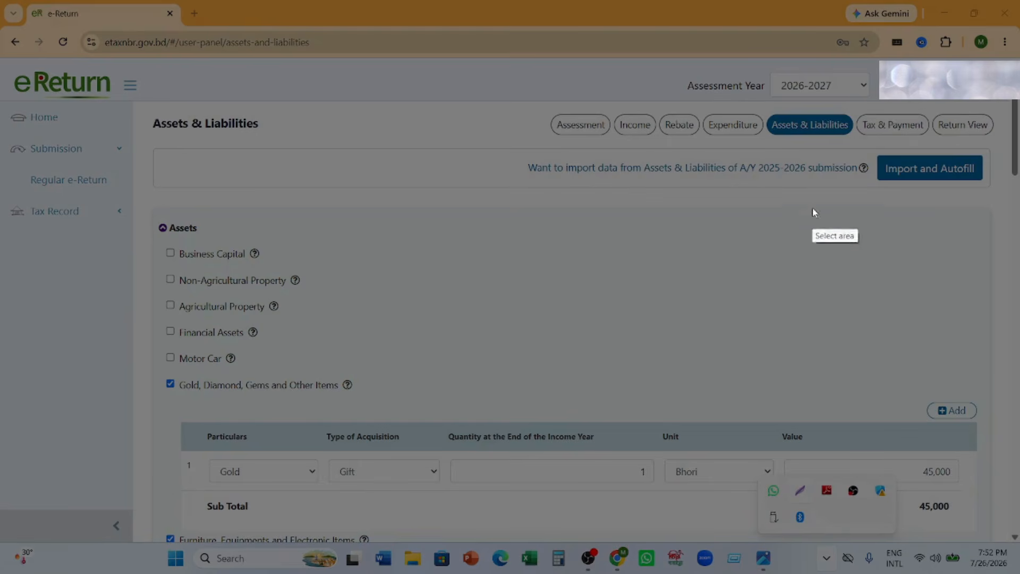
{"action": "mouse_move", "coordinate": [803, 126]}
{"action": "left_mouse_down"}
{"action": "mouse_move", "coordinate": [1011, 281]}
{"action": "mouse_move", "coordinate": [1010, 329]}
{"action": "left_mouse_up"}
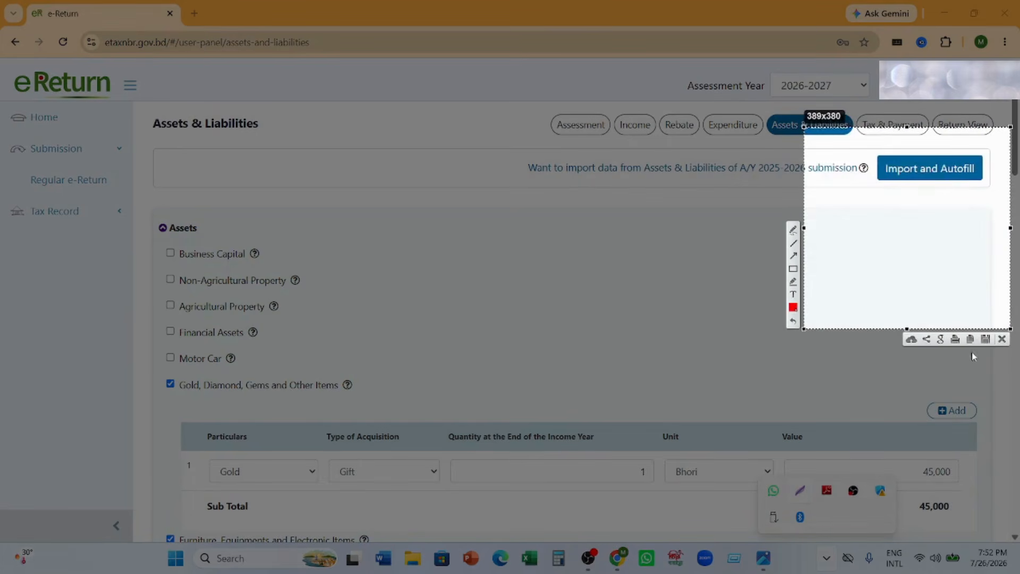
{"action": "left_click", "coordinate": [793, 256]}
{"action": "left_click_drag", "start_coordinate": [768, 442], "coordinate": [933, 182]}
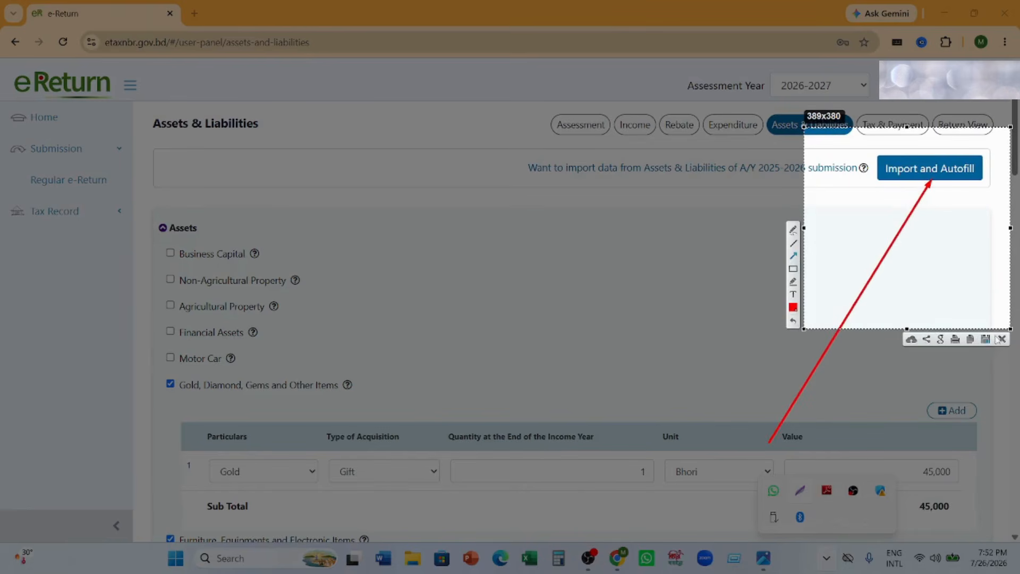
{"action": "left_click", "coordinate": [1001, 340]}
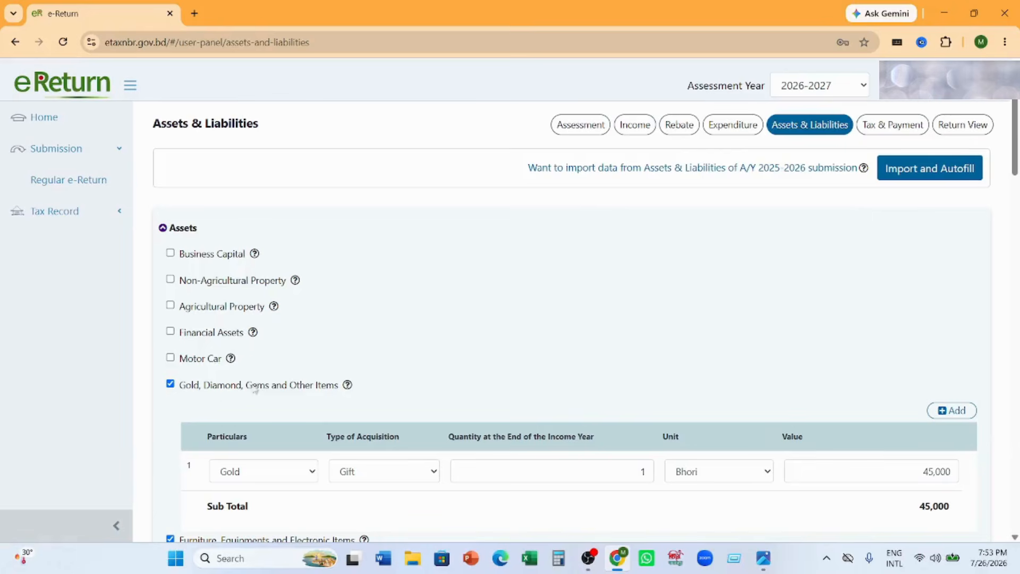
- Examine the gold entry's available options for type of acquisition, unit and particulars, keeping Gift, Bhori and Gold
{"action": "scroll", "coordinate": [285, 382], "scroll_direction": "down", "scroll_amount": 2}
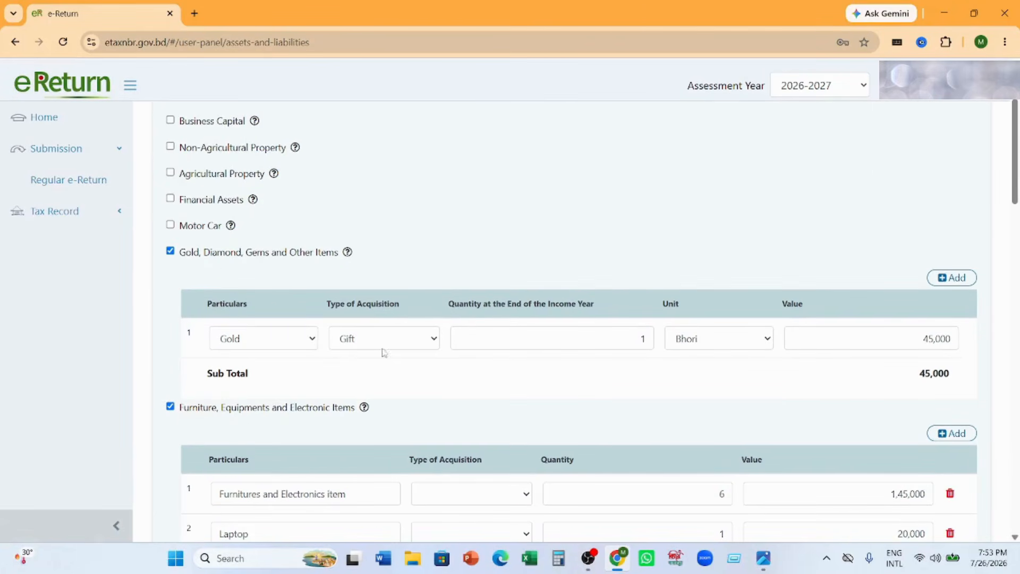
{"action": "left_click", "coordinate": [428, 339]}
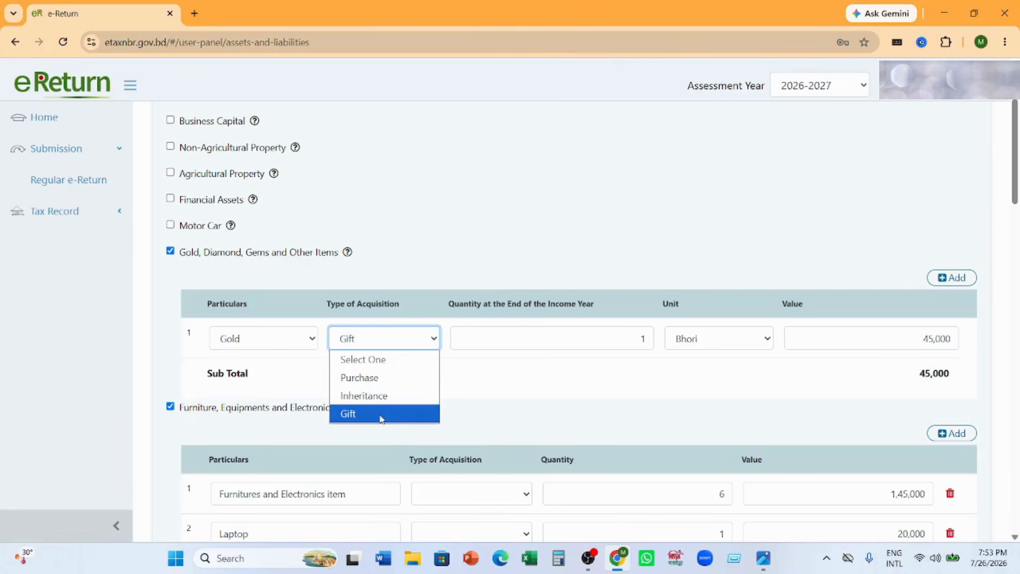
{"action": "left_click", "coordinate": [537, 388]}
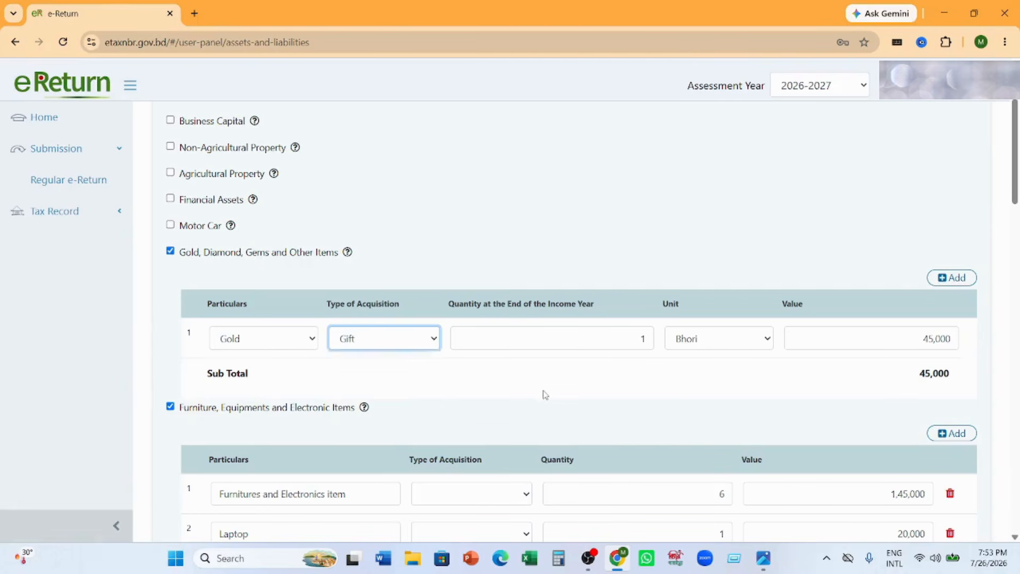
{"action": "left_click", "coordinate": [770, 341]}
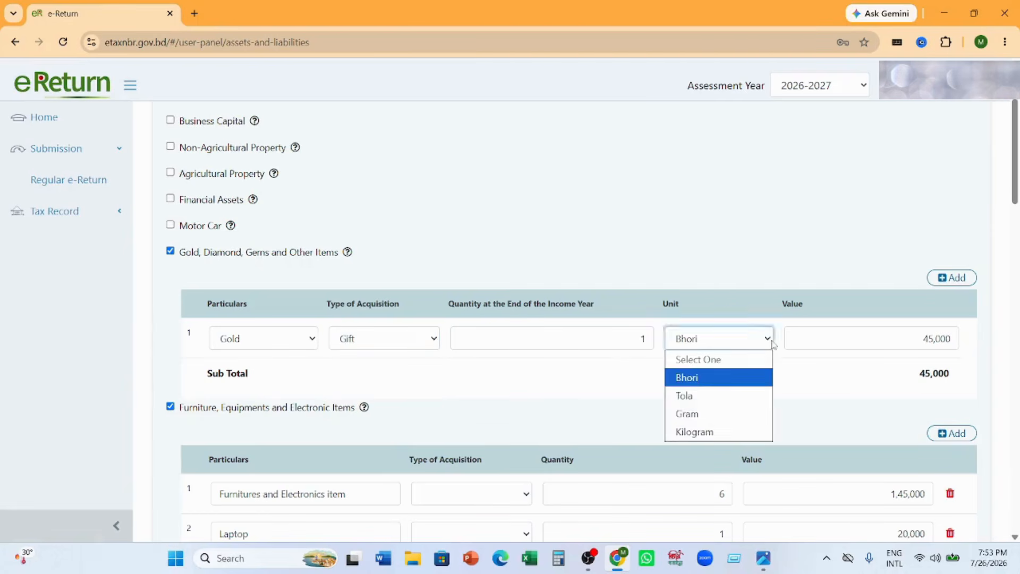
{"action": "left_click", "coordinate": [815, 371]}
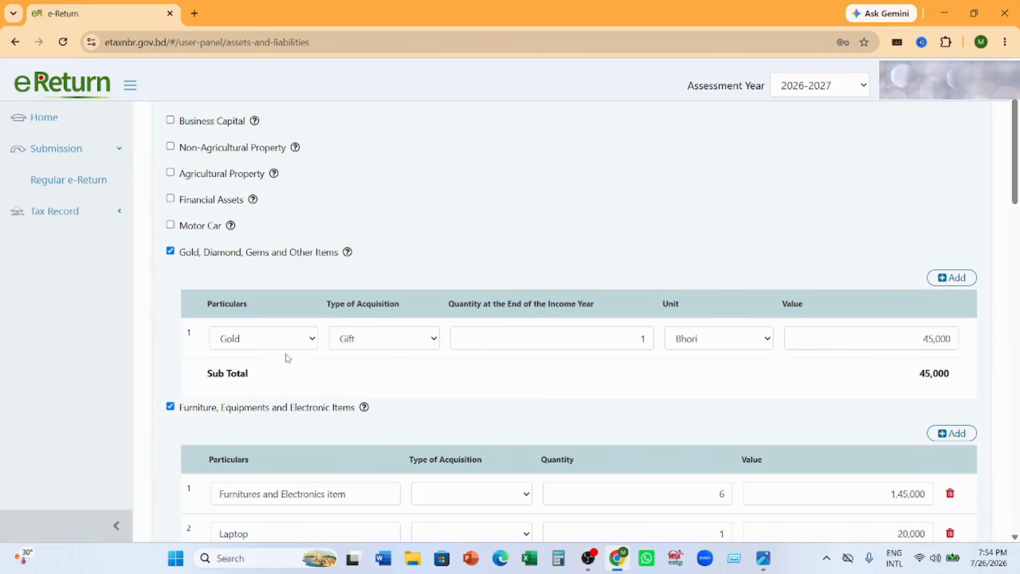
{"action": "left_click", "coordinate": [309, 341]}
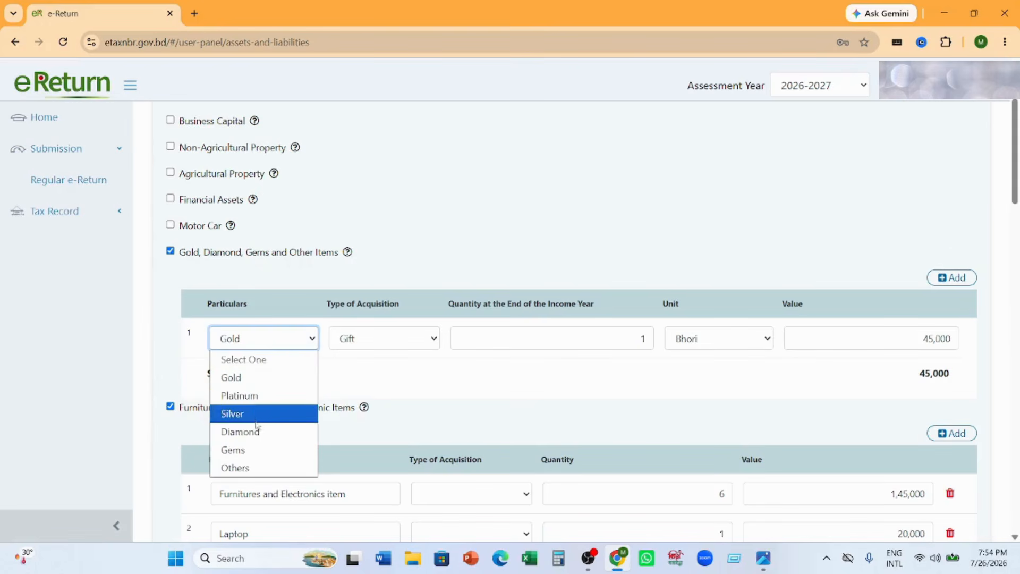
{"action": "left_click", "coordinate": [506, 394]}
{"action": "left_click", "coordinate": [506, 394]}
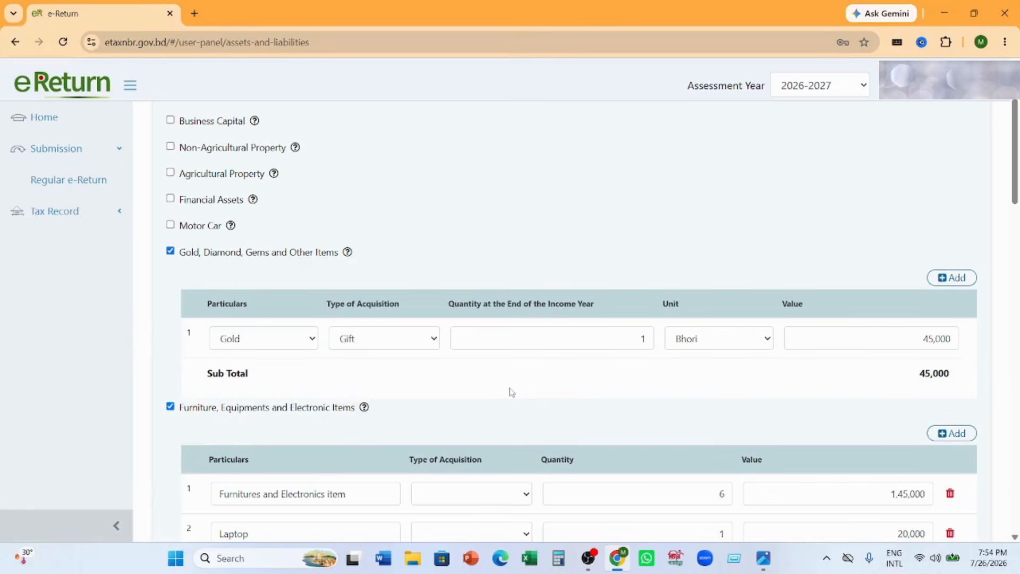
- Review the furniture, equipment and electronic items and the Cash in Hand entry in the Assets list
{"action": "scroll", "coordinate": [454, 385], "scroll_direction": "down", "scroll_amount": 5}
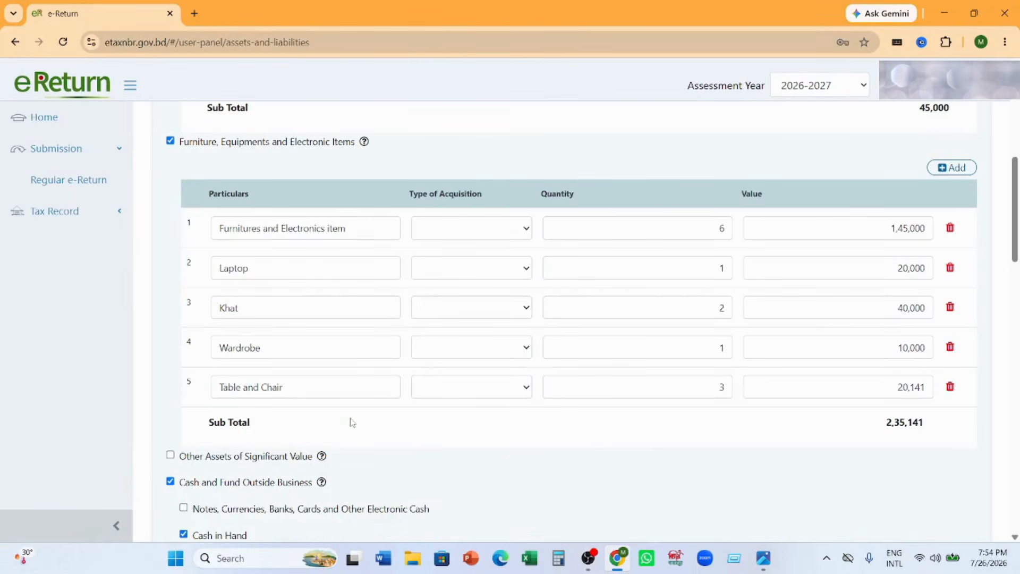
{"action": "scroll", "coordinate": [348, 424], "scroll_direction": "down", "scroll_amount": 2}
{"action": "scroll", "coordinate": [637, 367], "scroll_direction": "down", "scroll_amount": 2}
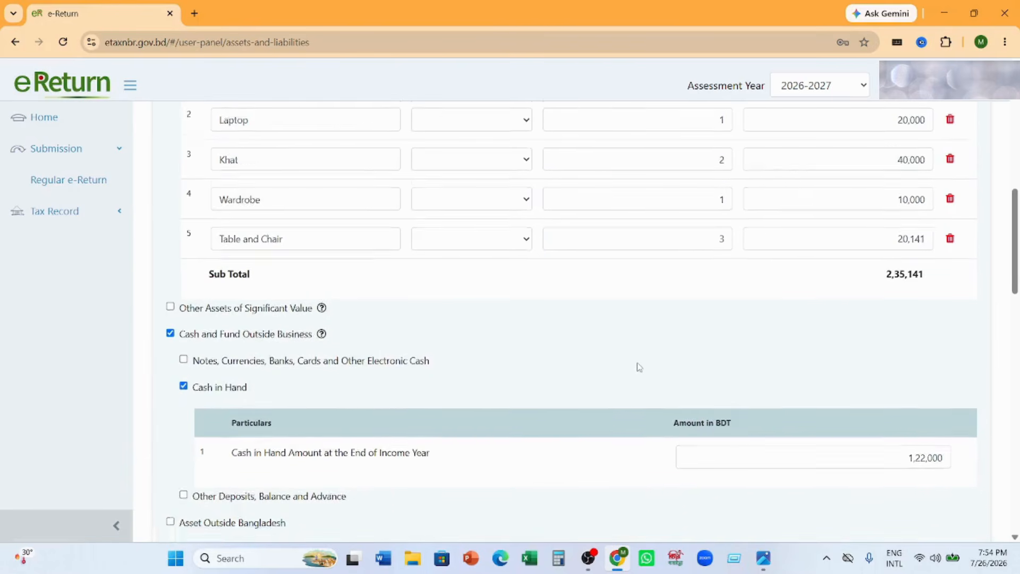
{"action": "scroll", "coordinate": [565, 348], "scroll_direction": "up", "scroll_amount": 3}
{"action": "scroll", "coordinate": [564, 348], "scroll_direction": "up", "scroll_amount": 8}
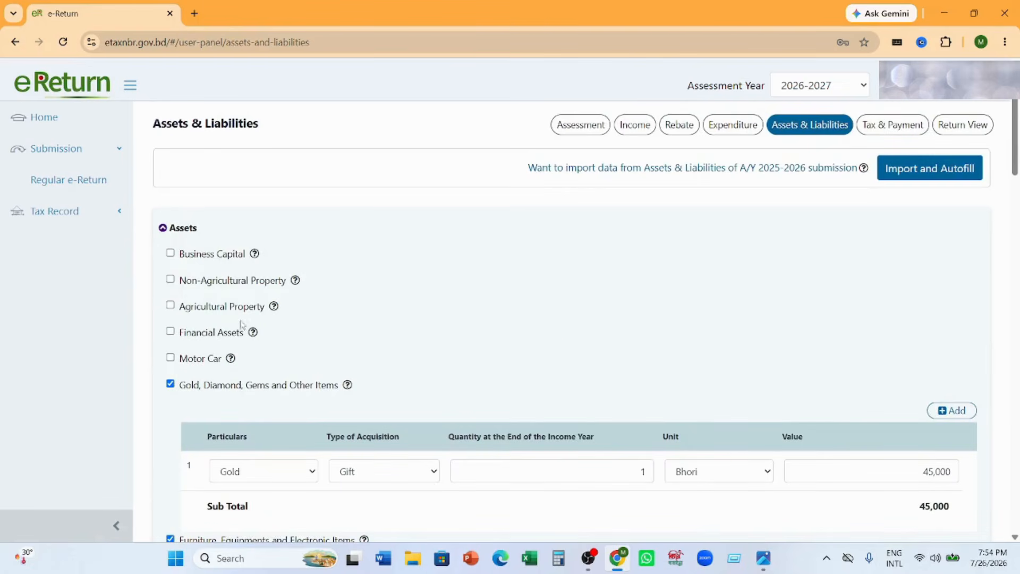
- Select Financial Assets and examine its subcategories, such as Sanchayapatra, DPS, and Provident Fund and Other Fund
{"action": "left_click", "coordinate": [171, 331]}
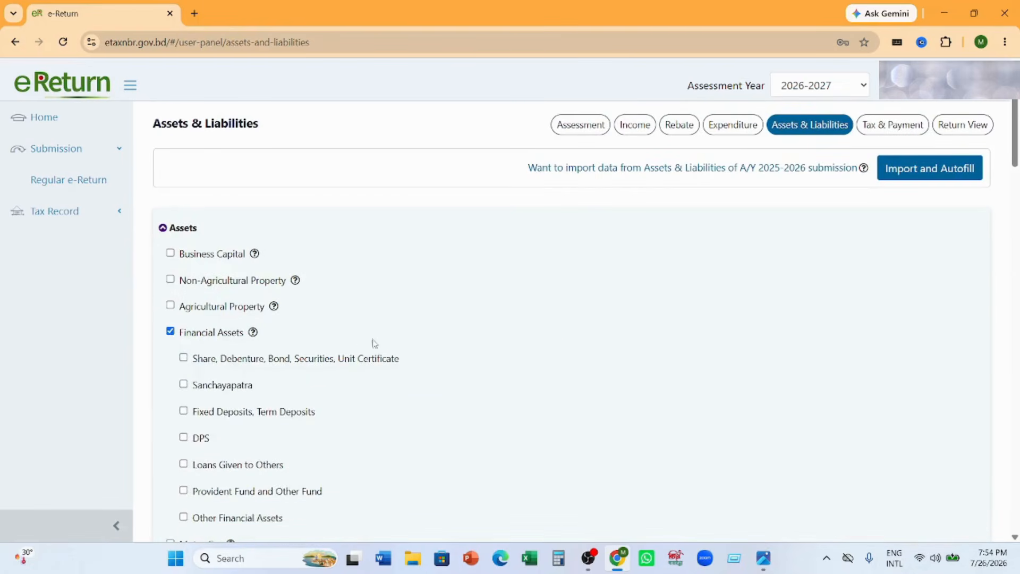
{"action": "scroll", "coordinate": [374, 342], "scroll_direction": "down", "scroll_amount": 2}
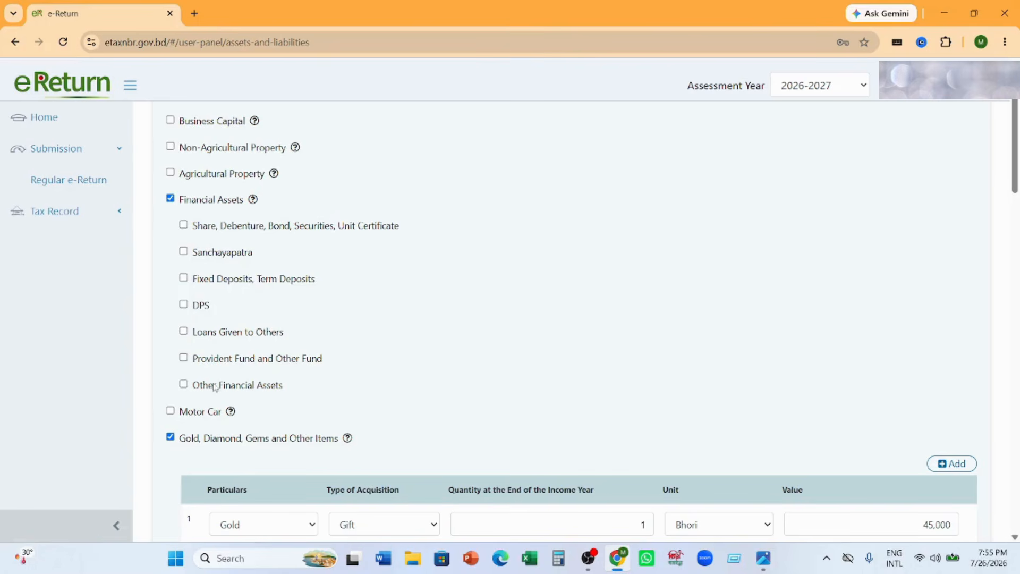
{"action": "scroll", "coordinate": [367, 350], "scroll_direction": "down", "scroll_amount": 7}
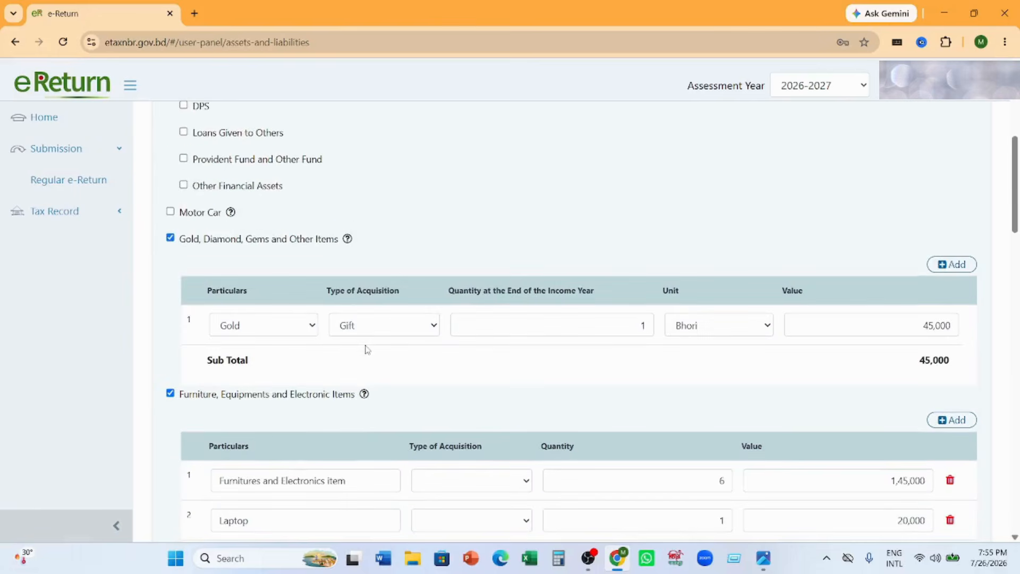
{"action": "scroll", "coordinate": [366, 350], "scroll_direction": "up", "scroll_amount": 3}
{"action": "scroll", "coordinate": [366, 348], "scroll_direction": "up", "scroll_amount": 1}
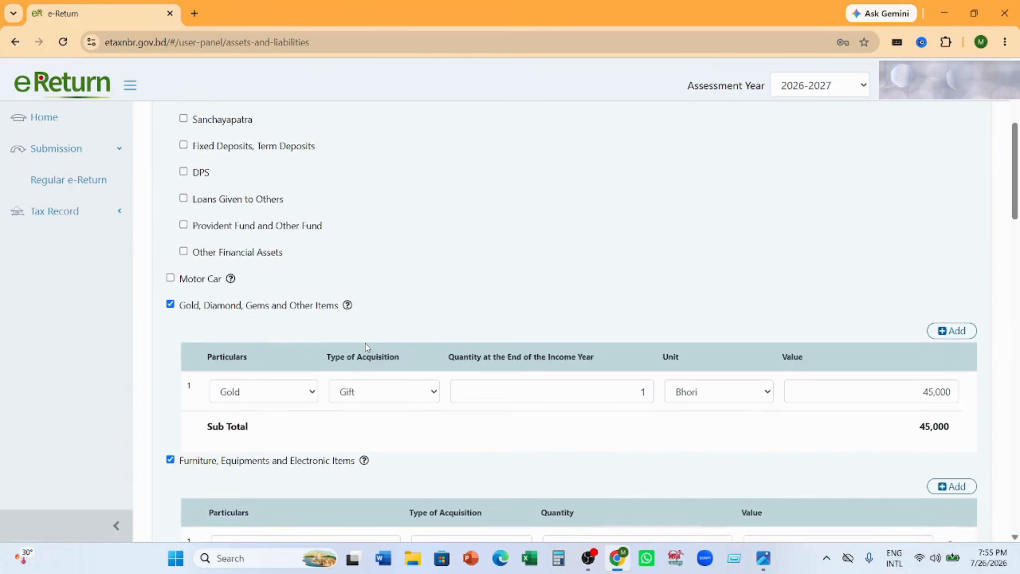
{"action": "scroll", "coordinate": [348, 280], "scroll_direction": "up", "scroll_amount": 2}
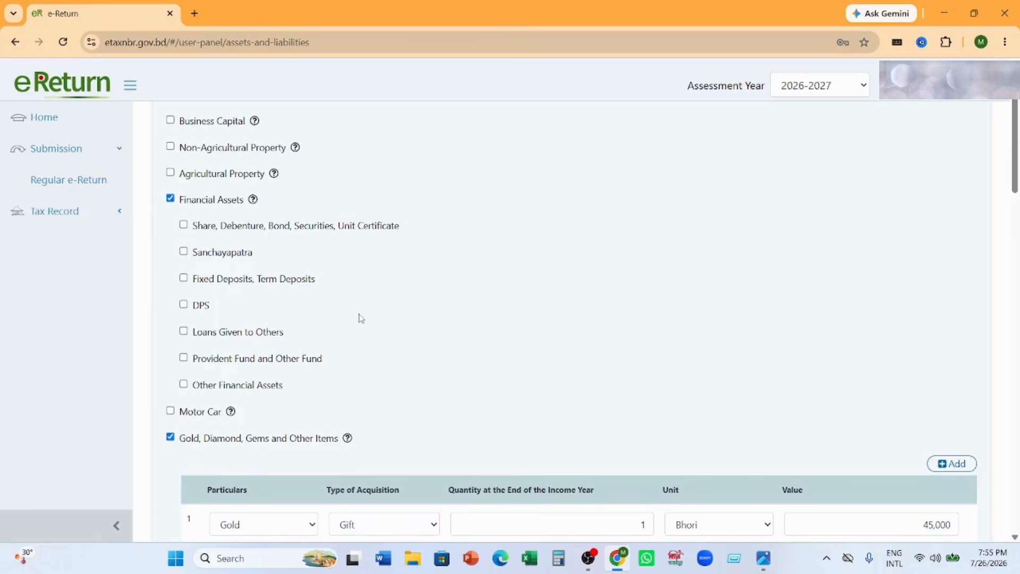
- Select Business Capital, Non-Agricultural Property and Agricultural Property in the Assets list to examine their subcategories and entry fields
{"action": "scroll", "coordinate": [361, 318], "scroll_direction": "up", "scroll_amount": 1}
{"action": "scroll", "coordinate": [361, 317], "scroll_direction": "up", "scroll_amount": 1}
{"action": "scroll", "coordinate": [287, 327], "scroll_direction": "down", "scroll_amount": 2}
{"action": "scroll", "coordinate": [279, 319], "scroll_direction": "up", "scroll_amount": 2}
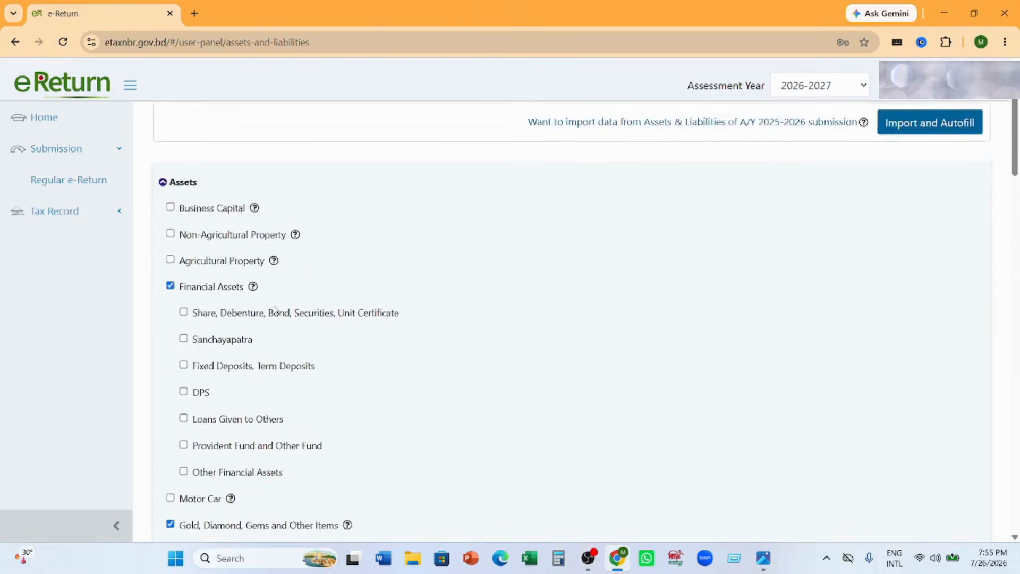
{"action": "left_click", "coordinate": [170, 253]}
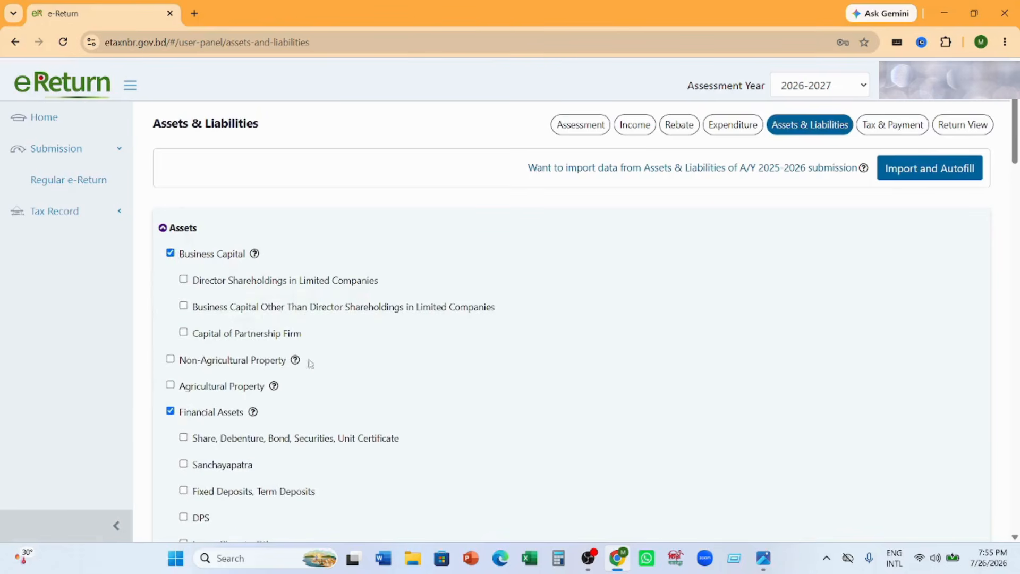
{"action": "left_click", "coordinate": [170, 359]}
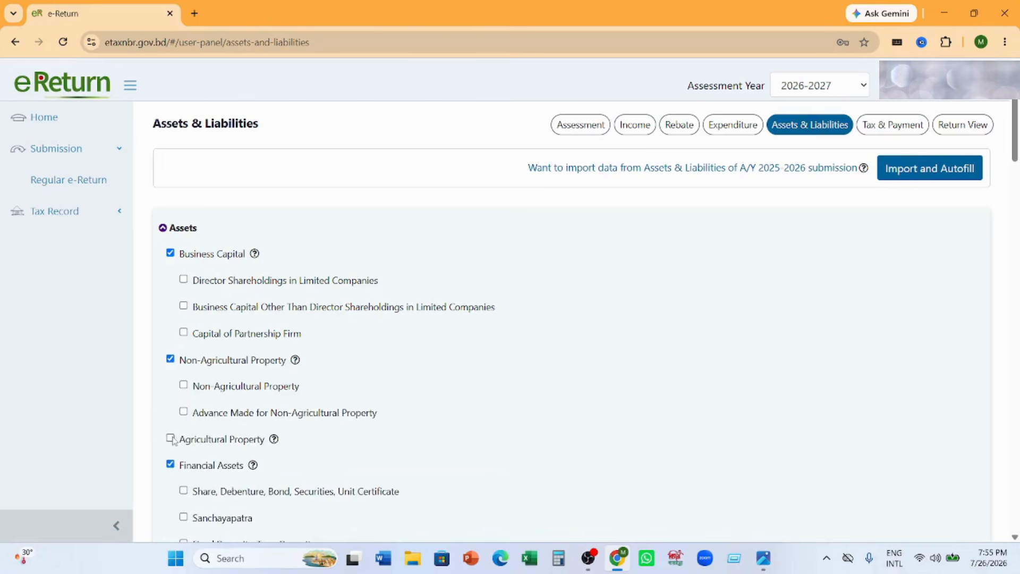
{"action": "left_click", "coordinate": [170, 438]}
- Deselect Business Capital, Non-Agricultural Property, Agricultural Property and Financial Assets in the Assets list
{"action": "left_click", "coordinate": [170, 253]}
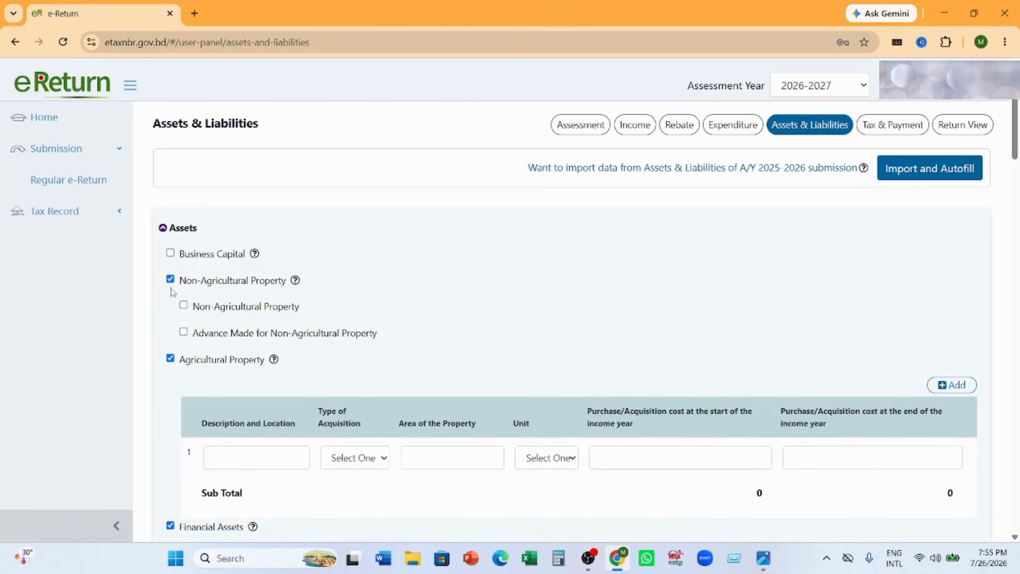
{"action": "left_click", "coordinate": [170, 279]}
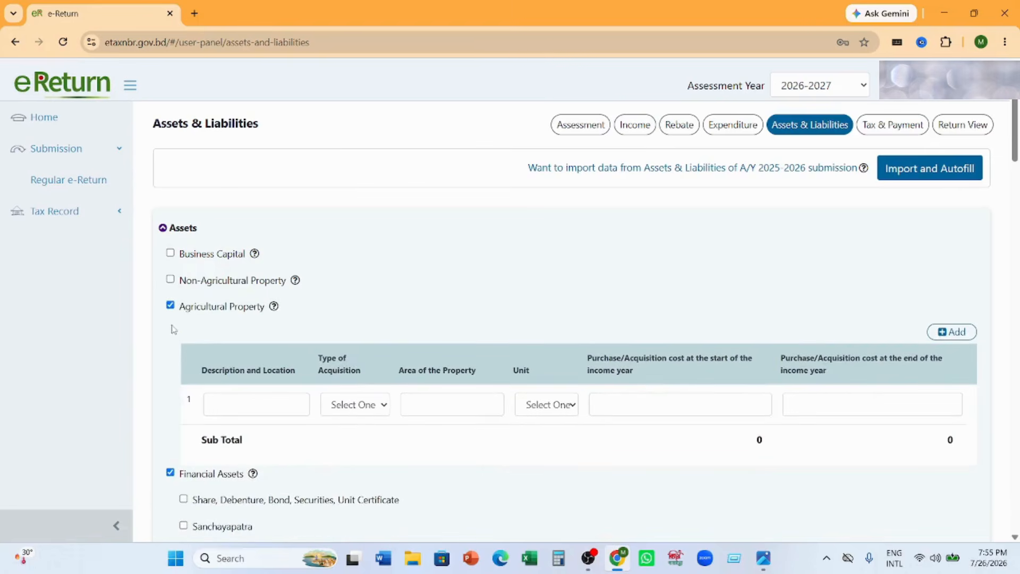
{"action": "left_click", "coordinate": [170, 306]}
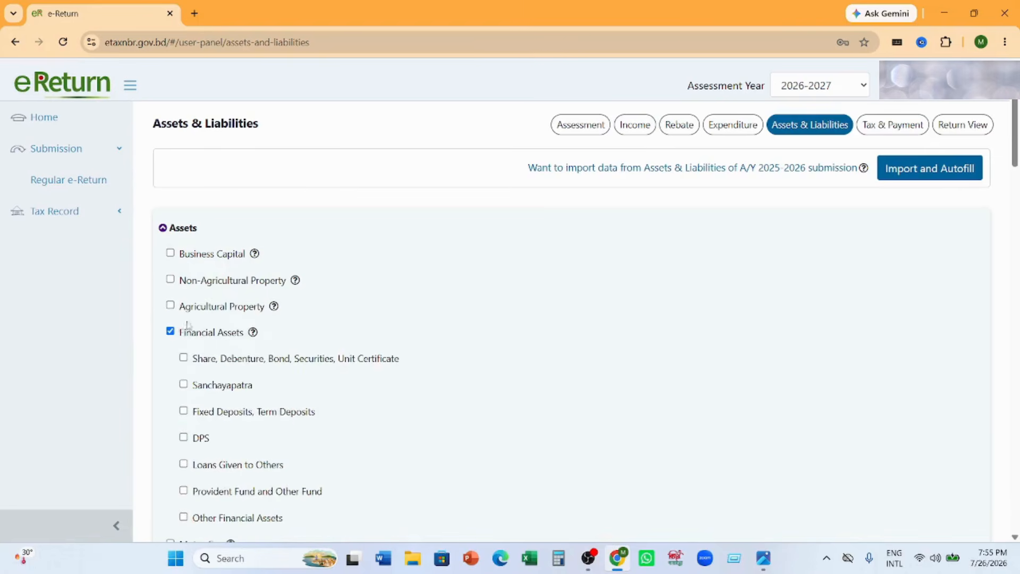
{"action": "scroll", "coordinate": [288, 287], "scroll_direction": "down", "scroll_amount": 2}
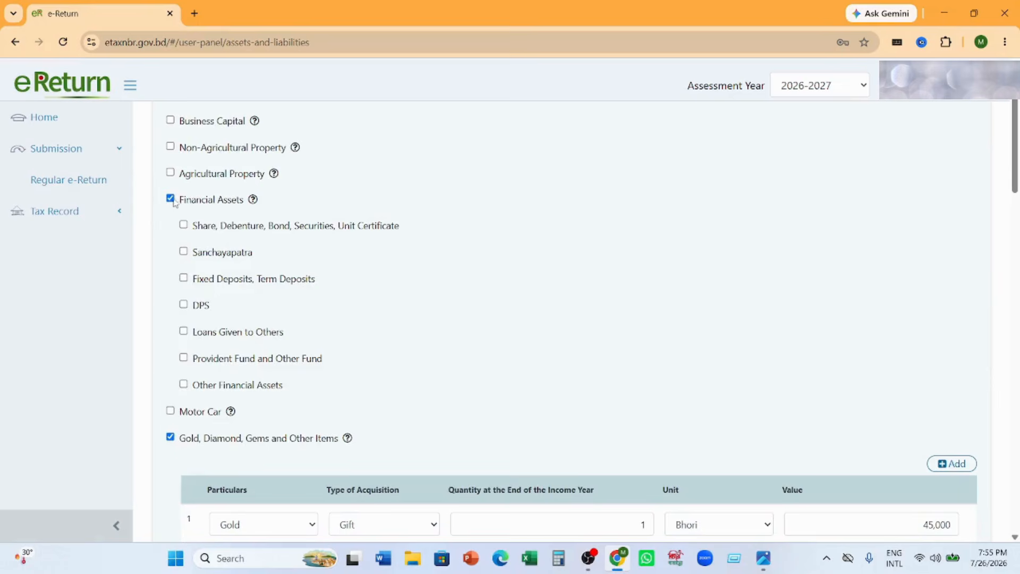
{"action": "left_click", "coordinate": [171, 199]}
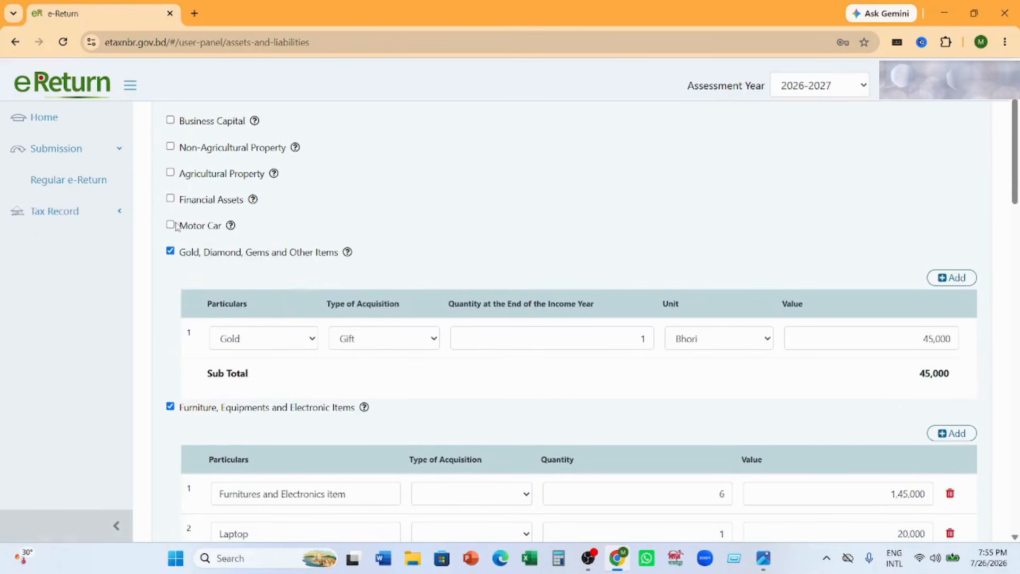
- Examine the Motor Car entry's options for type and particulars, acquisition and unit, and leave Motor Car deselected
{"action": "left_click", "coordinate": [170, 225]}
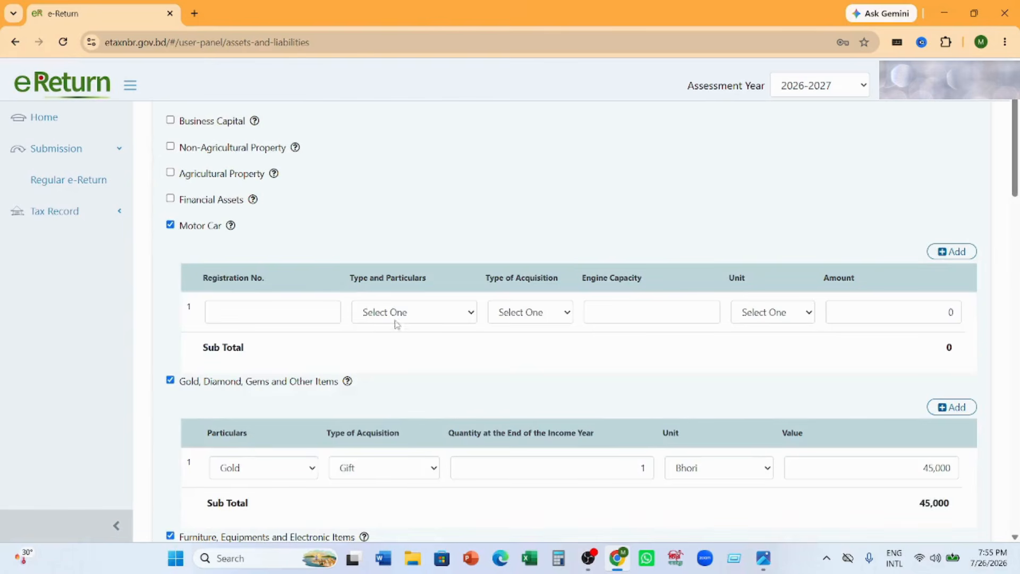
{"action": "left_click", "coordinate": [473, 320]}
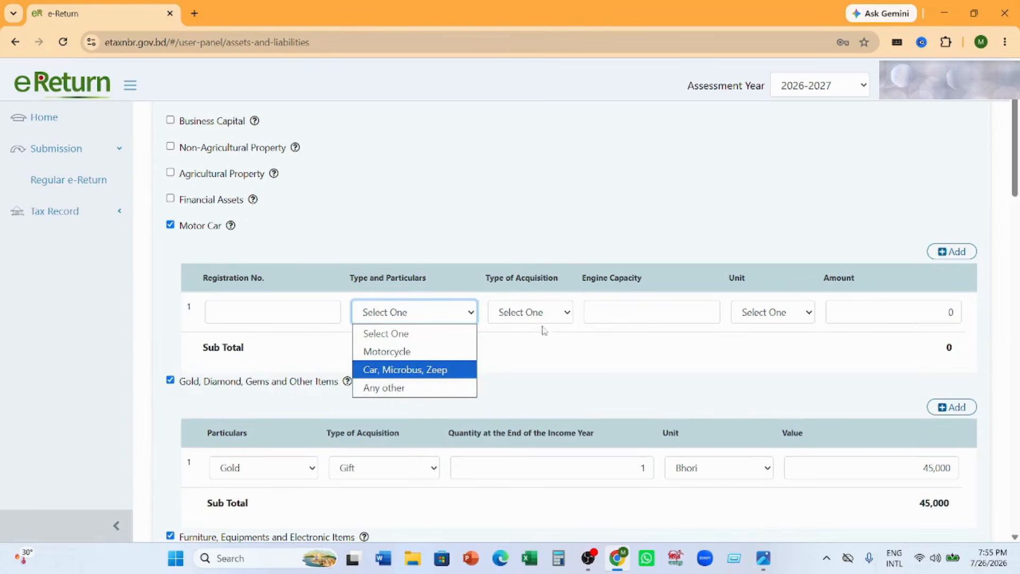
{"action": "left_click", "coordinate": [564, 314]}
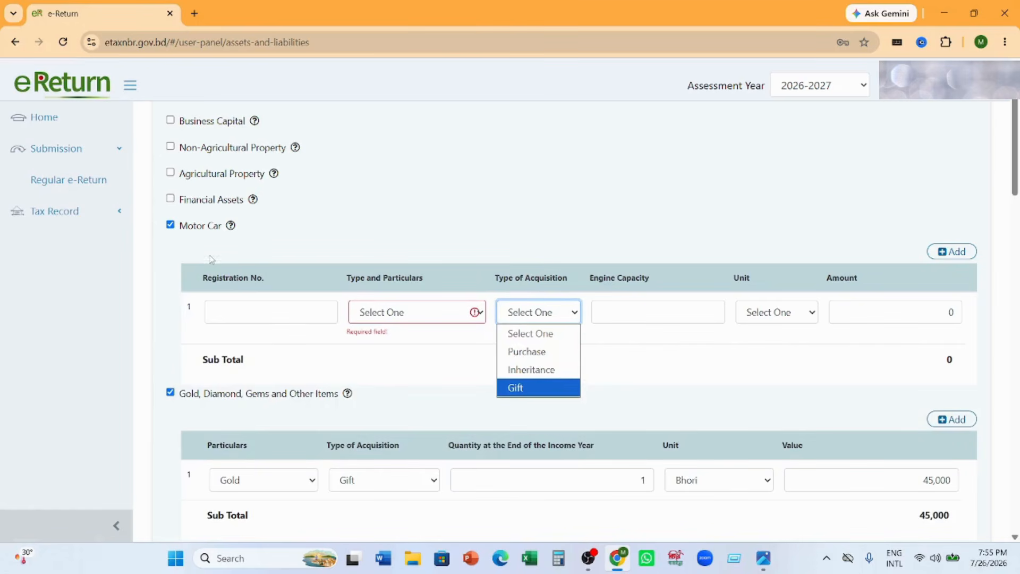
{"action": "left_click", "coordinate": [646, 312]}
{"action": "left_click", "coordinate": [807, 317]}
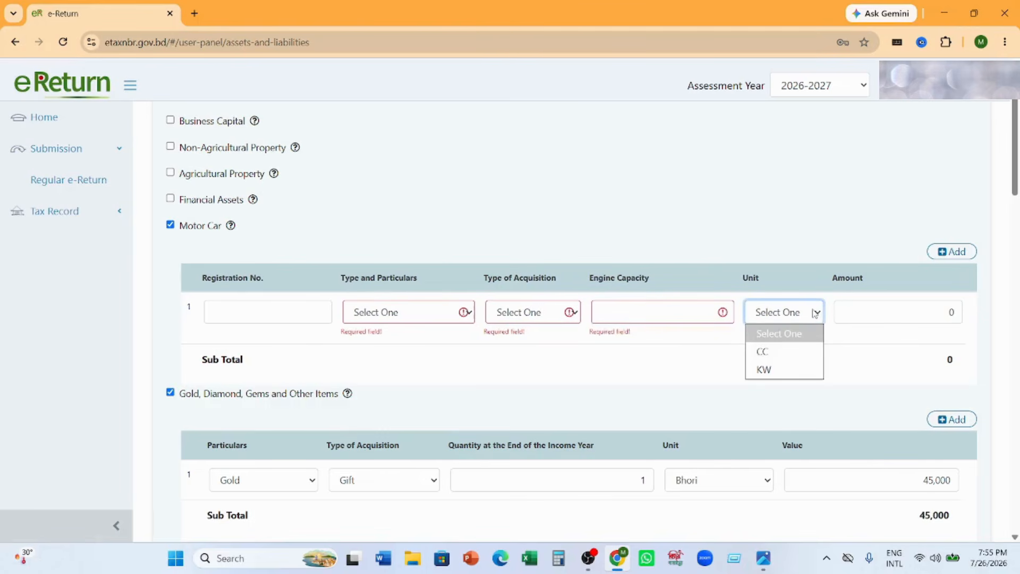
{"action": "left_click", "coordinate": [171, 224]}
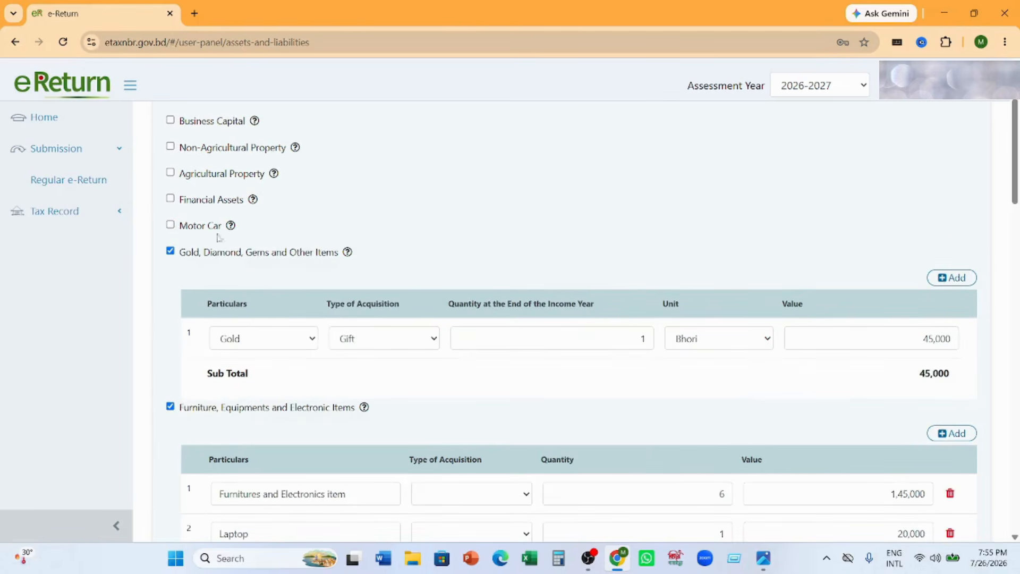
- Examine the acquisition options under Other Assets of Significant Value, and leave that category deselected
{"action": "scroll", "coordinate": [413, 292], "scroll_direction": "down", "scroll_amount": 1}
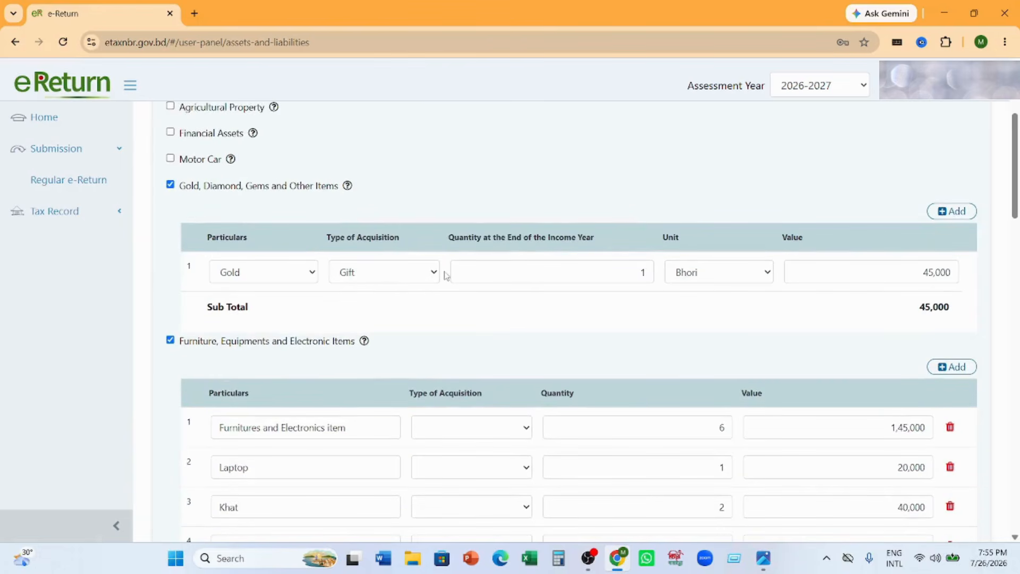
{"action": "scroll", "coordinate": [444, 274], "scroll_direction": "down", "scroll_amount": 5}
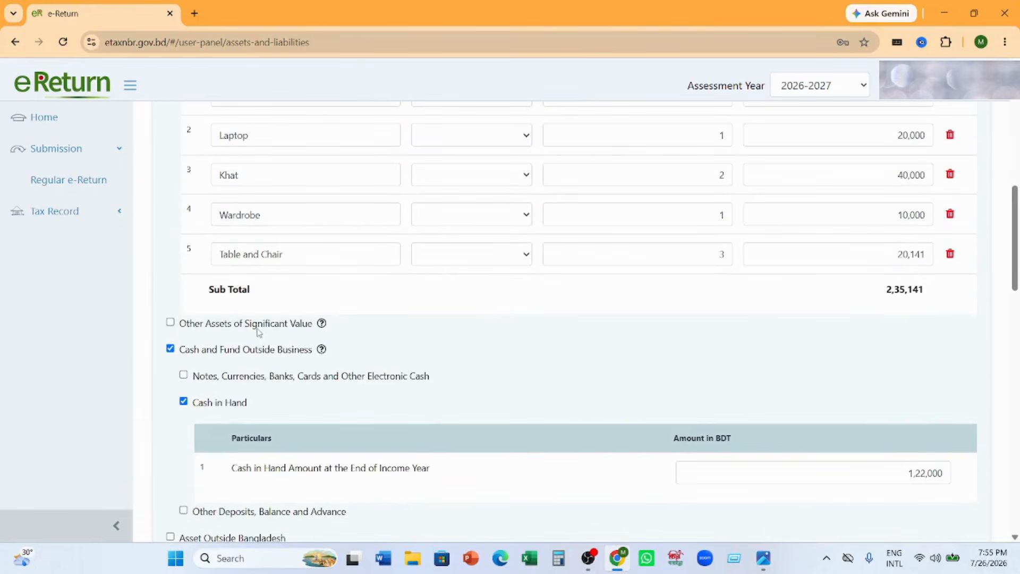
{"action": "left_click", "coordinate": [171, 322]}
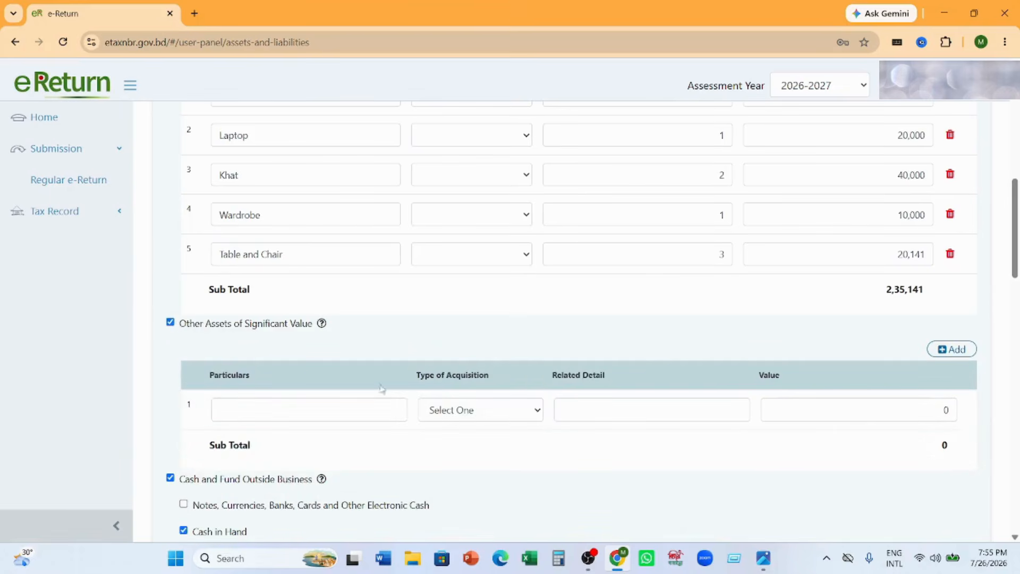
{"action": "left_click", "coordinate": [535, 414]}
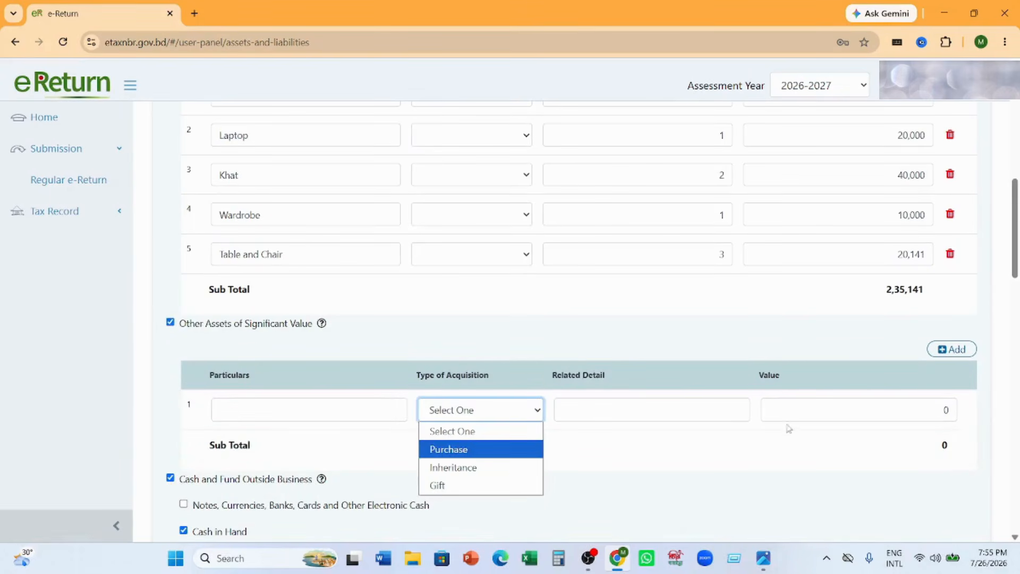
{"action": "left_click", "coordinate": [171, 322]}
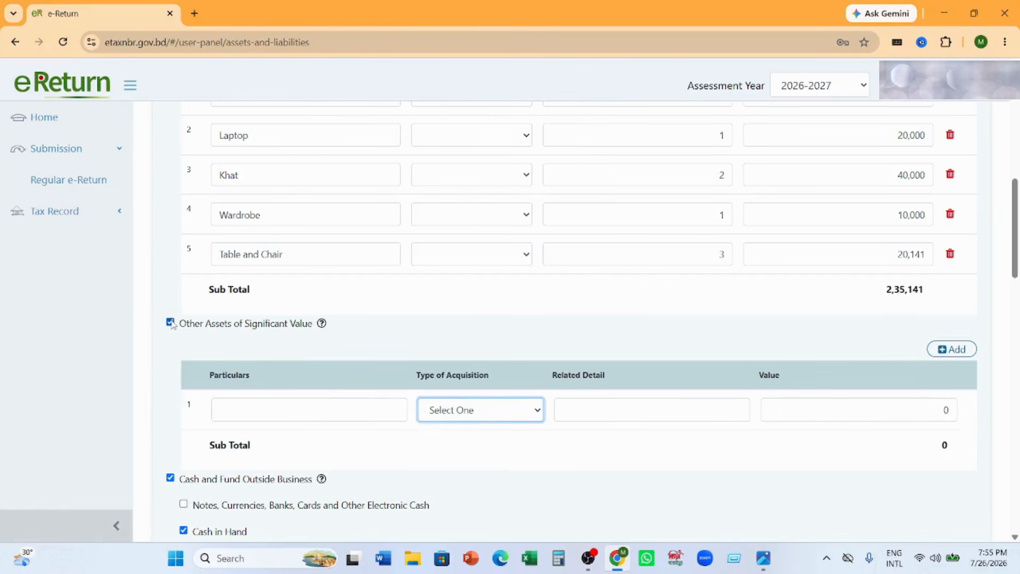
{"action": "left_click", "coordinate": [170, 323]}
- Review the Cash and Fund Outside Business entries, including Cash in Hand, and the Liabilities and Other Outflow sections
{"action": "scroll", "coordinate": [328, 341], "scroll_direction": "down", "scroll_amount": 1}
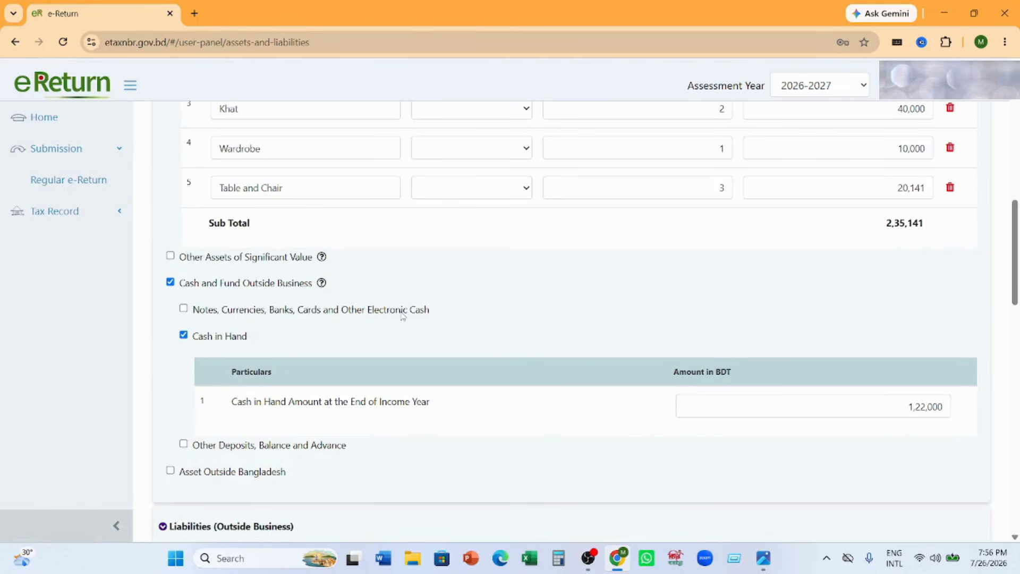
{"action": "scroll", "coordinate": [402, 316], "scroll_direction": "down", "scroll_amount": 1}
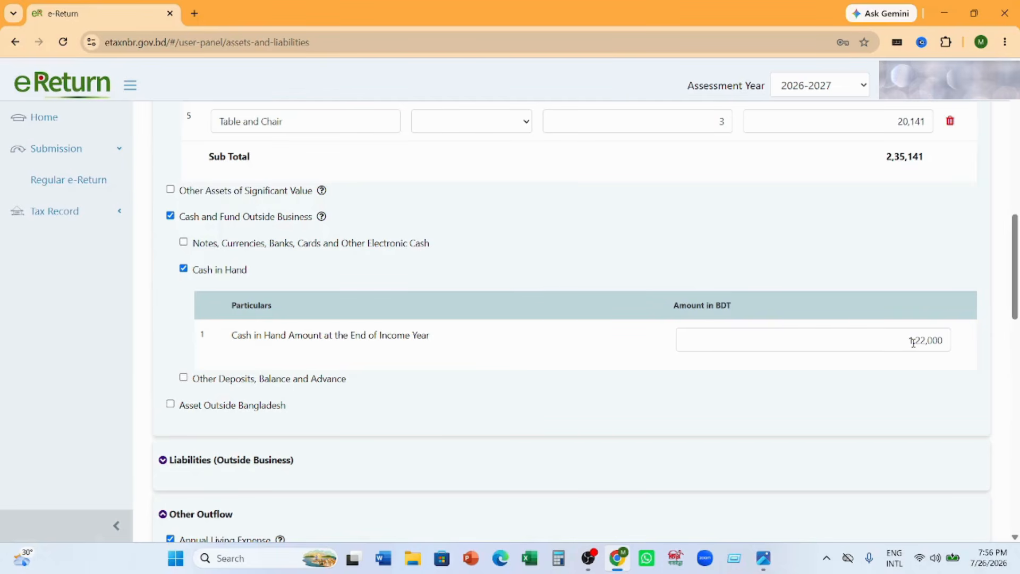
{"action": "scroll", "coordinate": [912, 342], "scroll_direction": "down", "scroll_amount": 3}
{"action": "scroll", "coordinate": [912, 347], "scroll_direction": "down", "scroll_amount": 2}
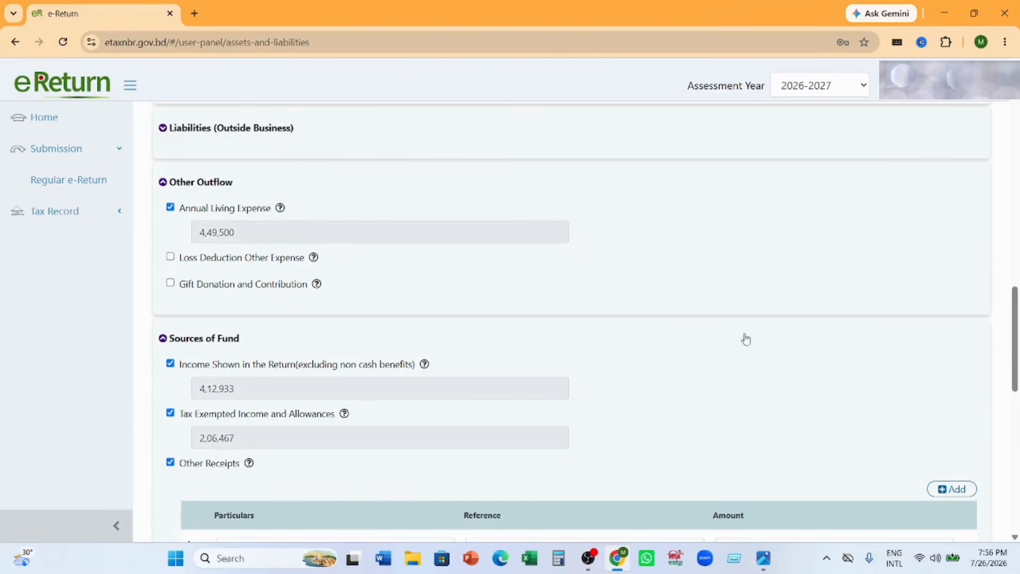
{"action": "scroll", "coordinate": [744, 336], "scroll_direction": "up", "scroll_amount": 15}
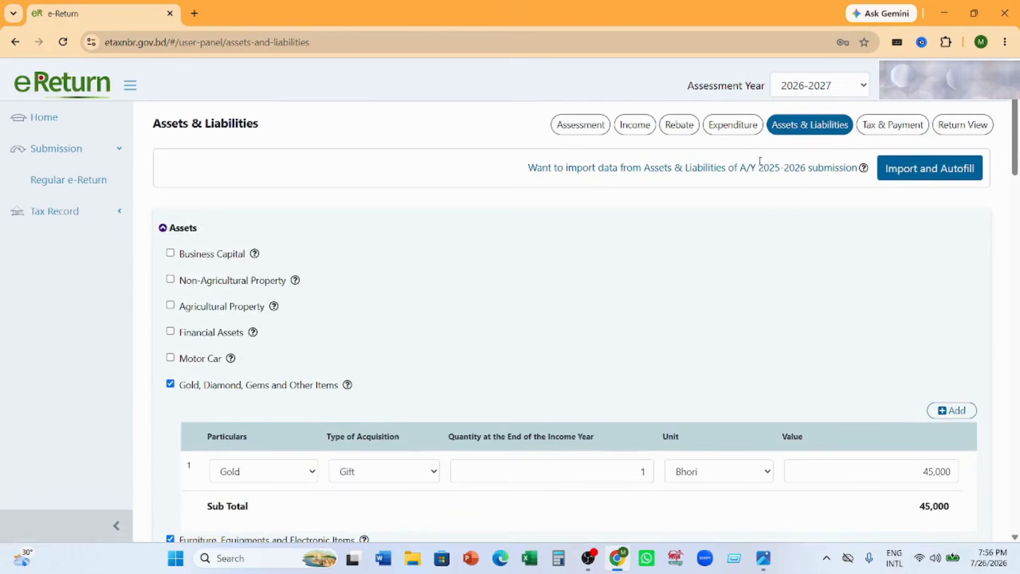
{"action": "left_click", "coordinate": [733, 124]}
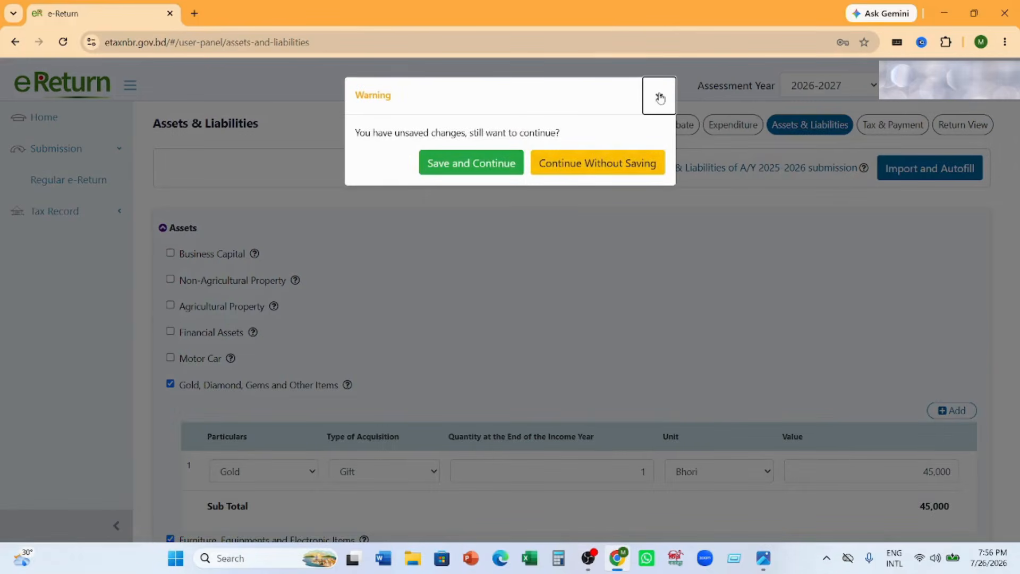
{"action": "left_click", "coordinate": [659, 97]}
- Review the Annual Living Expense and the Sources of Fund entries for income shown, tax exempted income and Other Receipts
{"action": "scroll", "coordinate": [637, 350], "scroll_direction": "down", "scroll_amount": 5}
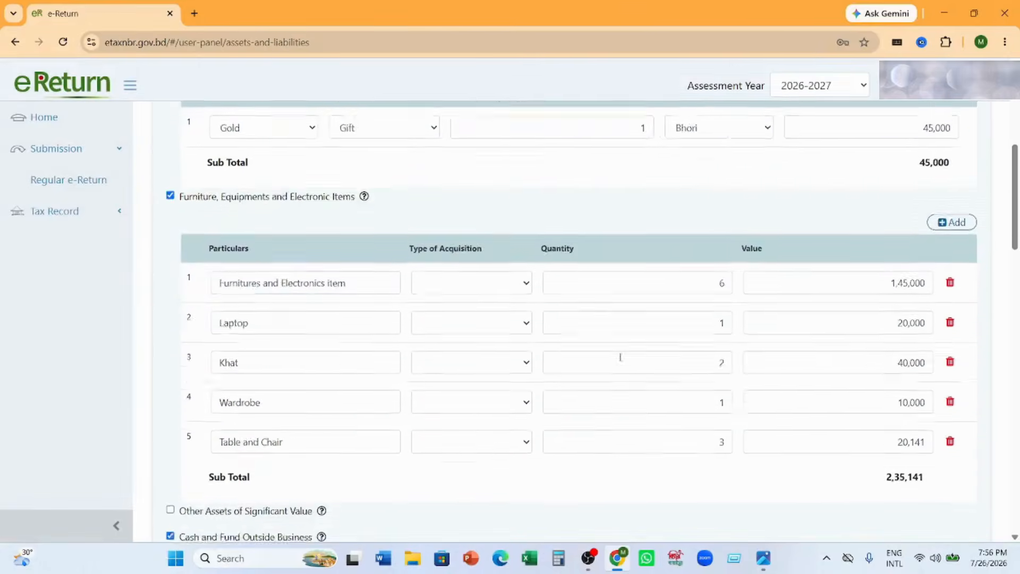
{"action": "scroll", "coordinate": [261, 345], "scroll_direction": "down", "scroll_amount": 10}
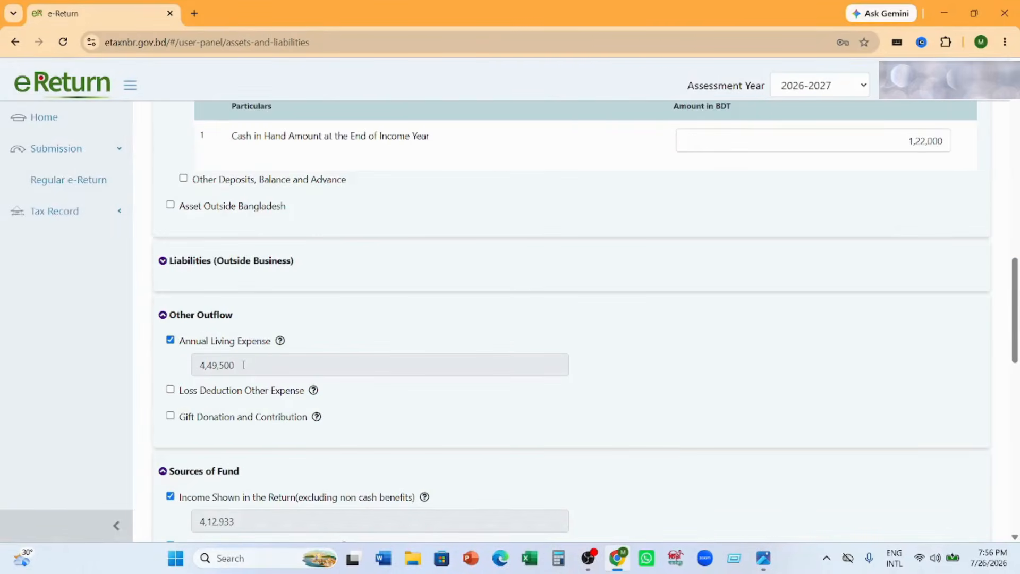
{"action": "scroll", "coordinate": [308, 405], "scroll_direction": "down", "scroll_amount": 4}
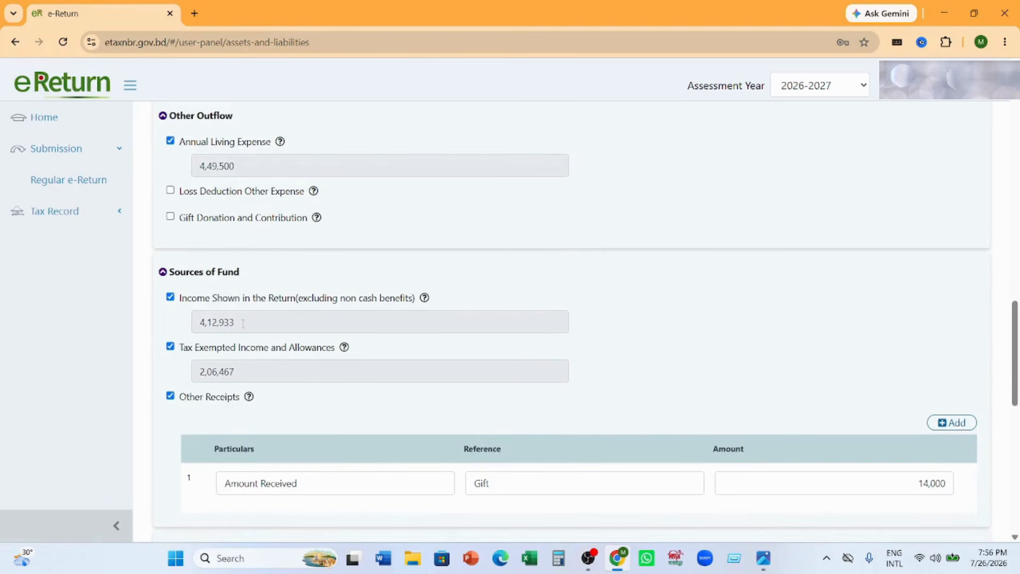
{"action": "double_click", "coordinate": [243, 323]}
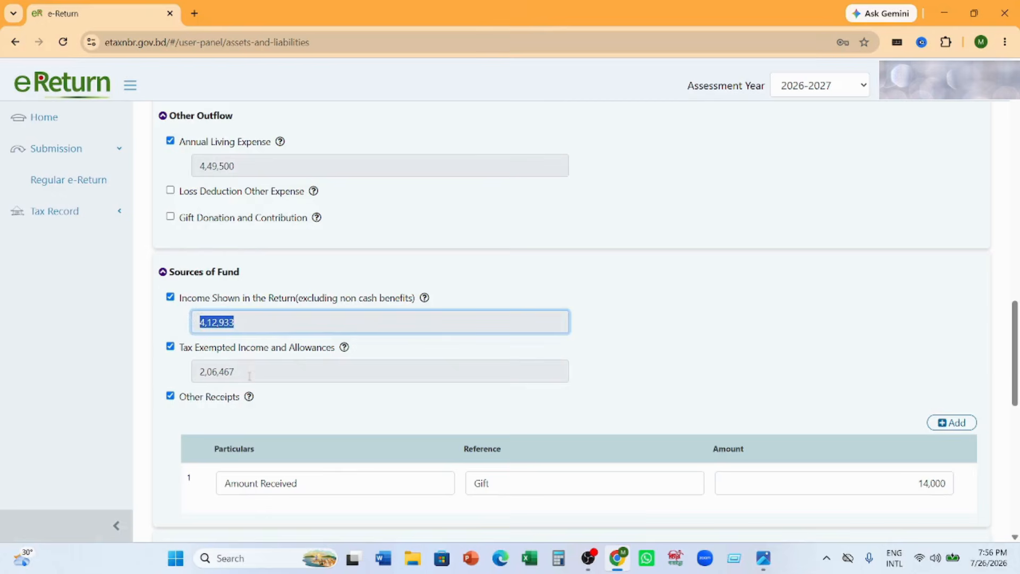
{"action": "left_click_drag", "start_coordinate": [242, 371], "coordinate": [222, 340]}
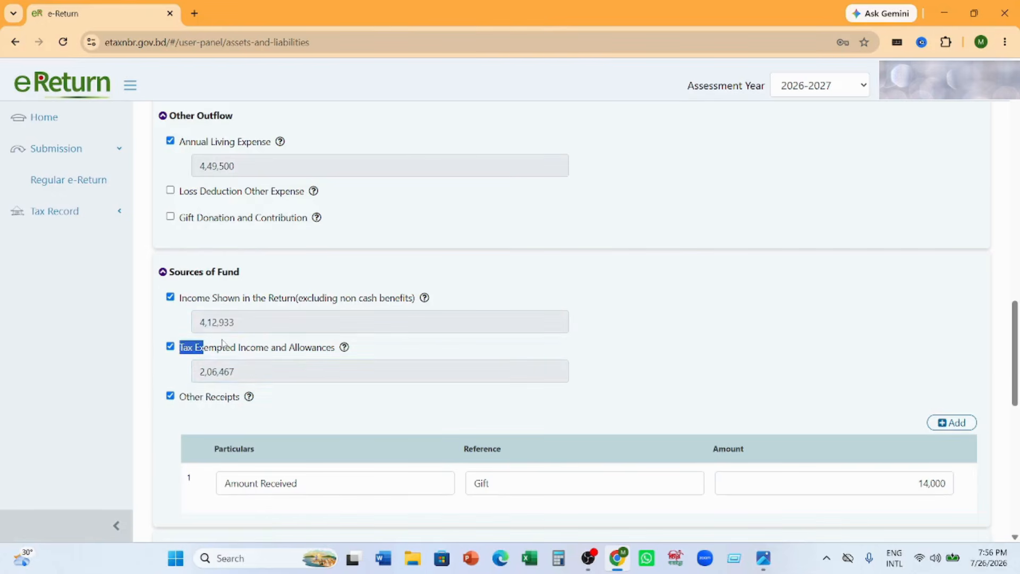
{"action": "left_click", "coordinate": [283, 386]}
{"action": "scroll", "coordinate": [289, 382], "scroll_direction": "down", "scroll_amount": 3}
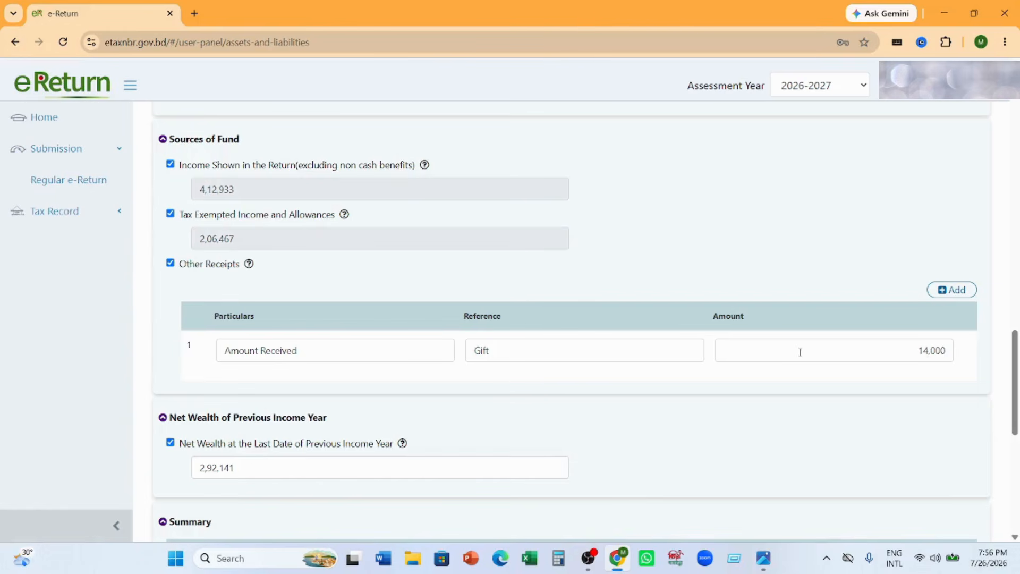
- Review the previous income year's net wealth and the wealth Summary, highlighting the Difference amount
{"action": "scroll", "coordinate": [808, 343], "scroll_direction": "down", "scroll_amount": 3}
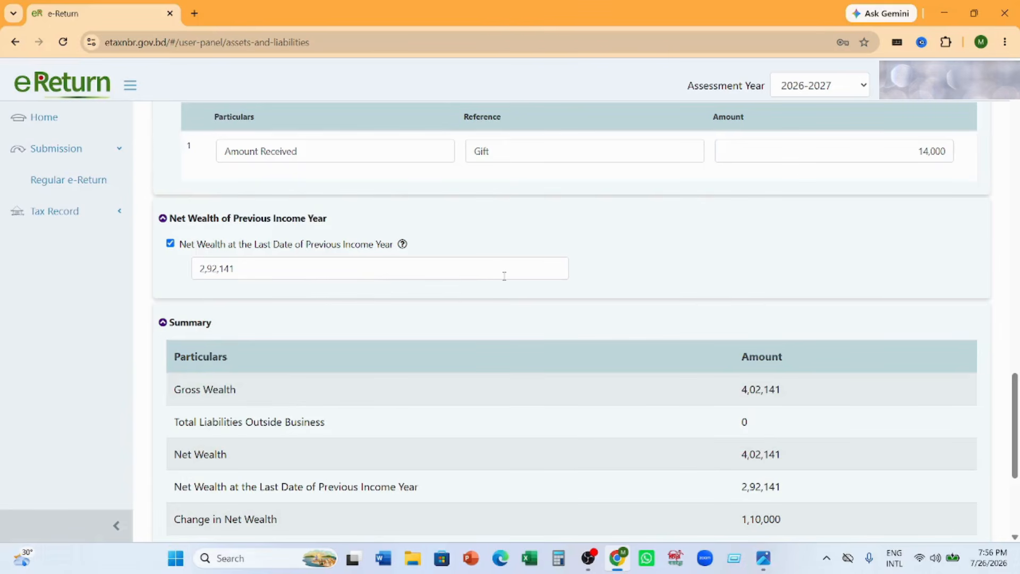
{"action": "scroll", "coordinate": [503, 276], "scroll_direction": "down", "scroll_amount": 2}
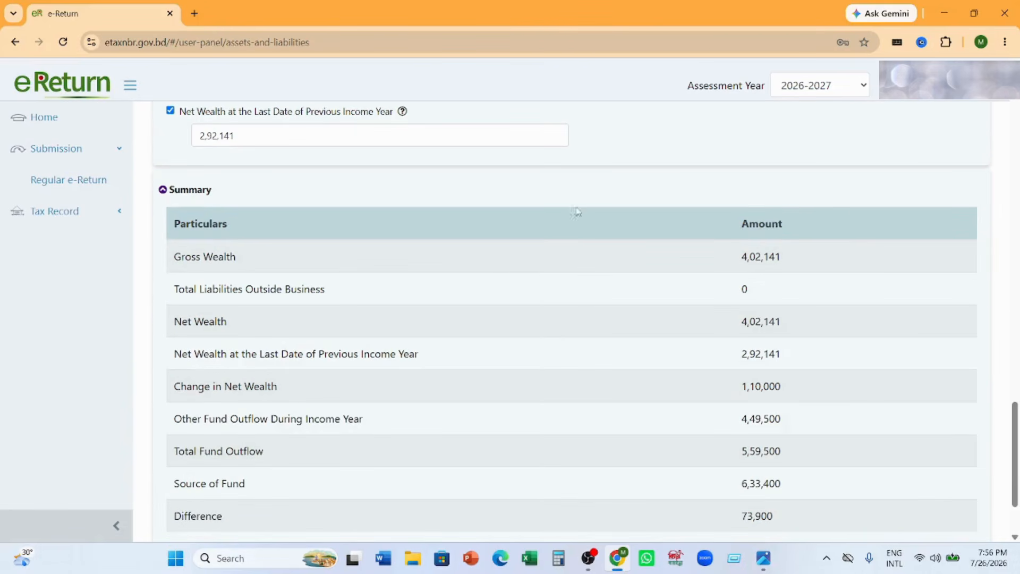
{"action": "scroll", "coordinate": [779, 376], "scroll_direction": "down", "scroll_amount": 2}
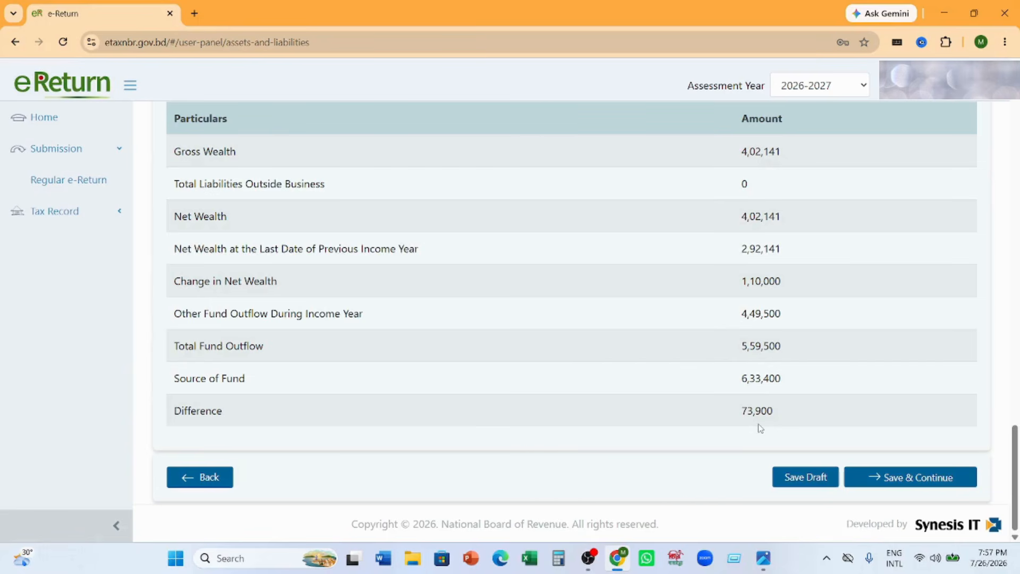
{"action": "left_click_drag", "start_coordinate": [740, 410], "coordinate": [778, 409]}
{"action": "left_click", "coordinate": [801, 414]}
- Recheck the Sources of Fund entries against the Source of Fund and Difference rows in the Summary
{"action": "scroll", "coordinate": [794, 386], "scroll_direction": "up", "scroll_amount": 5}
{"action": "scroll", "coordinate": [794, 386], "scroll_direction": "up", "scroll_amount": 4}
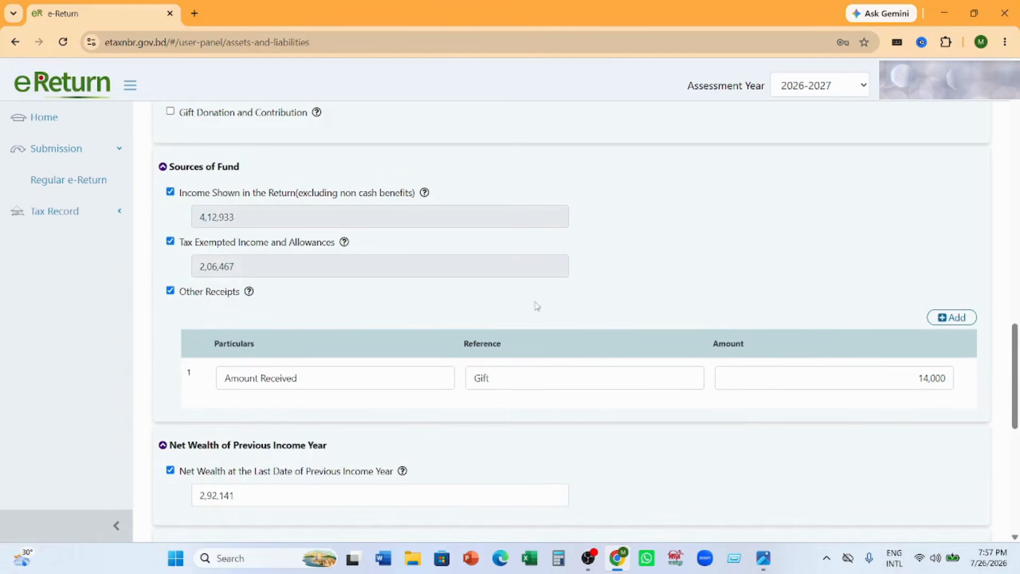
{"action": "scroll", "coordinate": [589, 310], "scroll_direction": "down", "scroll_amount": 5}
{"action": "scroll", "coordinate": [588, 310], "scroll_direction": "down", "scroll_amount": 3}
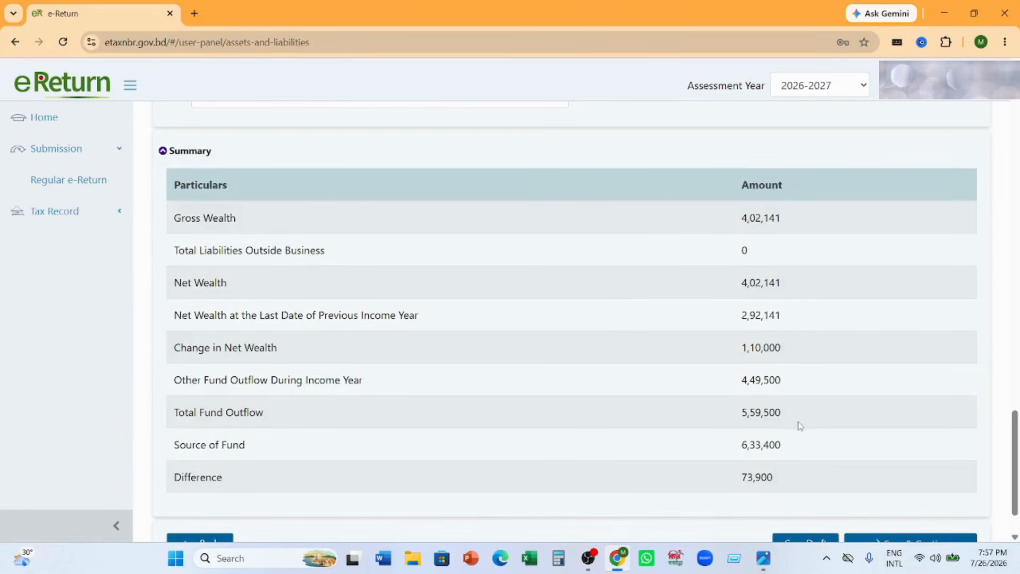
{"action": "scroll", "coordinate": [797, 423], "scroll_direction": "down", "scroll_amount": 1}
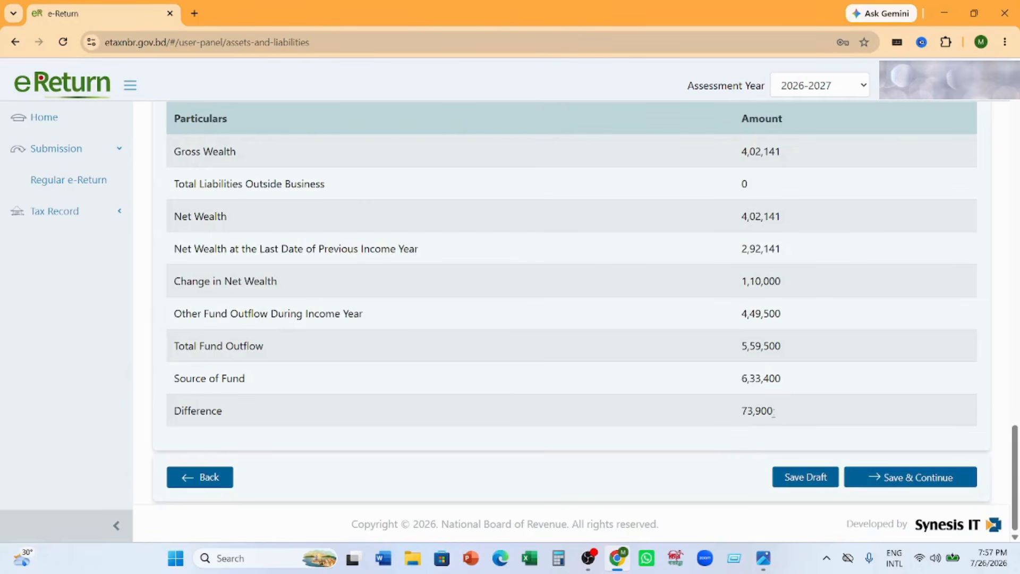
- Try a Cash in Hand amount of 1,40,000 at the end of the income year and check the Summary's Difference
{"action": "scroll", "coordinate": [825, 420], "scroll_direction": "up", "scroll_amount": 10}
{"action": "scroll", "coordinate": [835, 419], "scroll_direction": "up", "scroll_amount": 3}
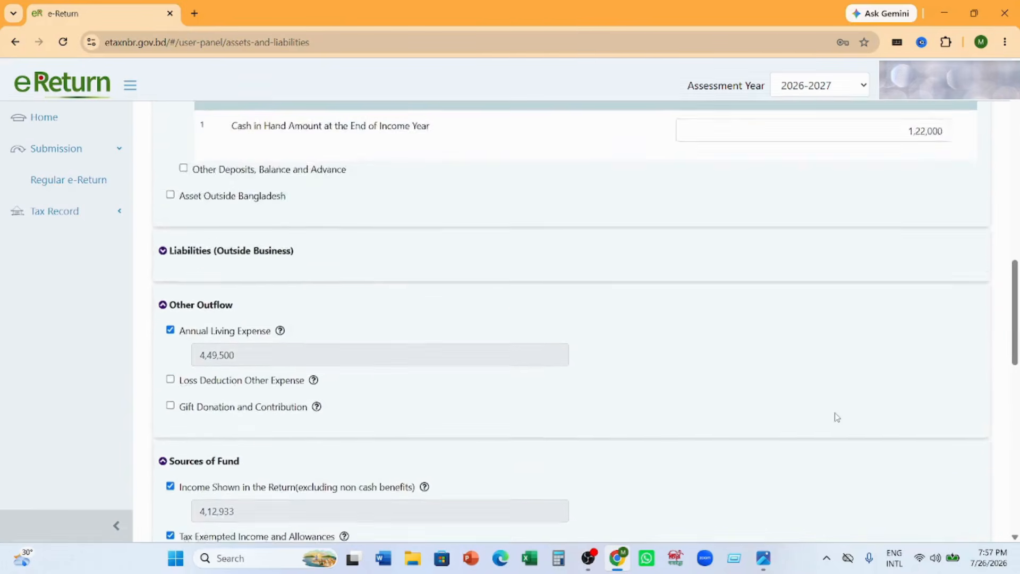
{"action": "scroll", "coordinate": [835, 419], "scroll_direction": "down", "scroll_amount": 8}
{"action": "scroll", "coordinate": [838, 418], "scroll_direction": "down", "scroll_amount": 4}
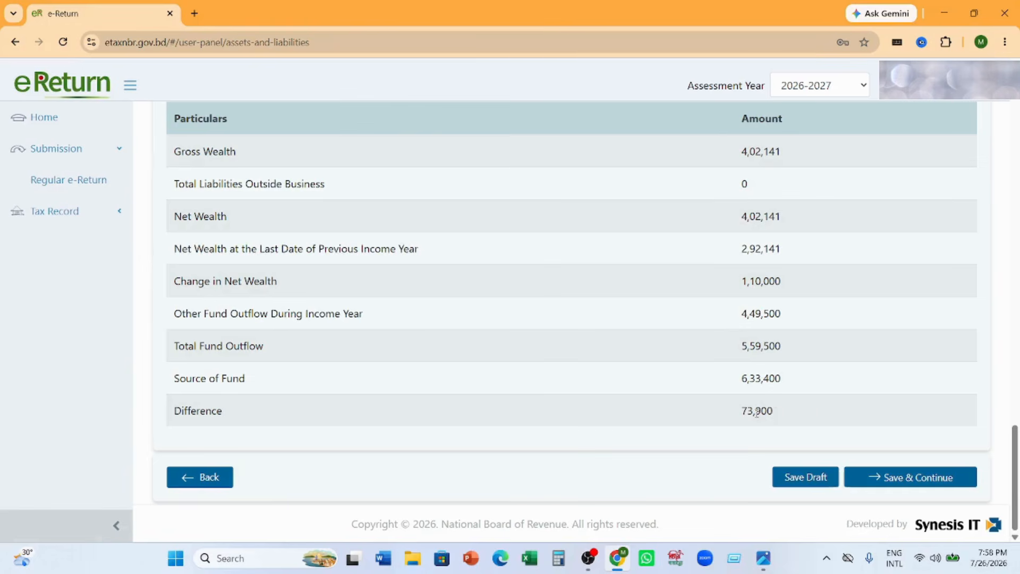
{"action": "scroll", "coordinate": [823, 422], "scroll_direction": "up", "scroll_amount": 8}
{"action": "scroll", "coordinate": [823, 423], "scroll_direction": "up", "scroll_amount": 7}
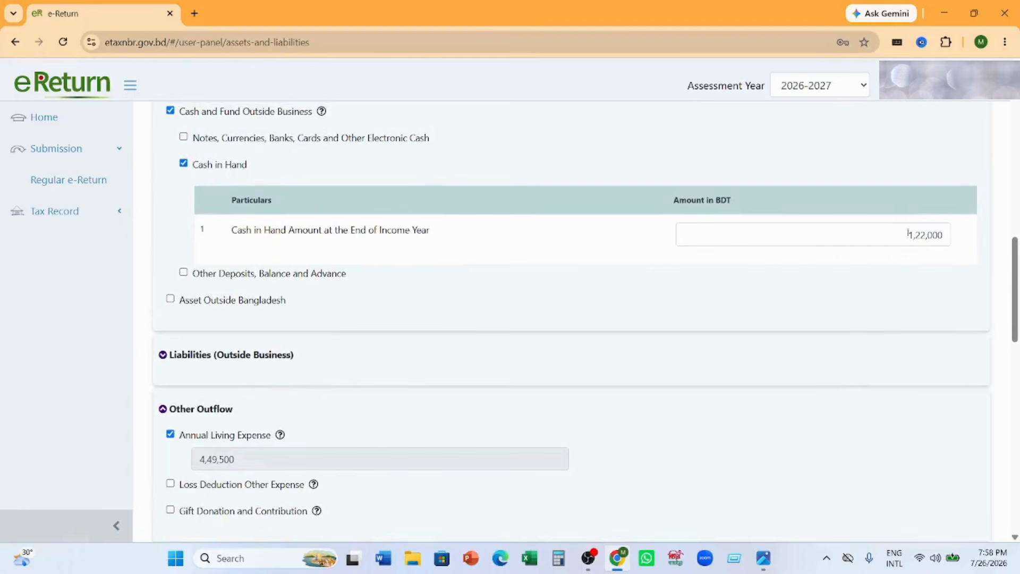
{"action": "left_click_drag", "start_coordinate": [910, 232], "coordinate": [946, 231]}
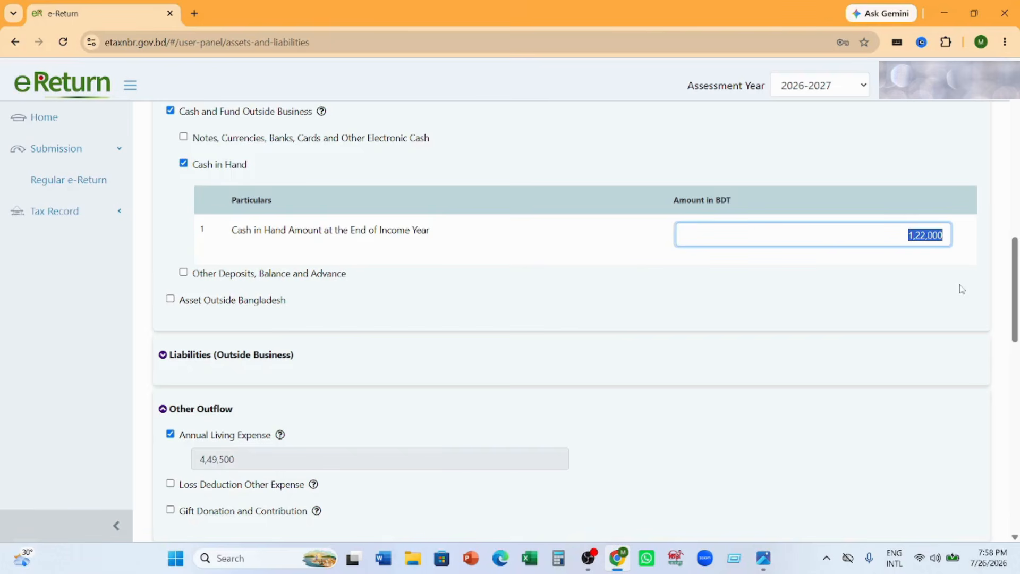
{"action": "type", "text": "140000"}
{"action": "scroll", "coordinate": [961, 289], "scroll_direction": "down", "scroll_amount": 15}
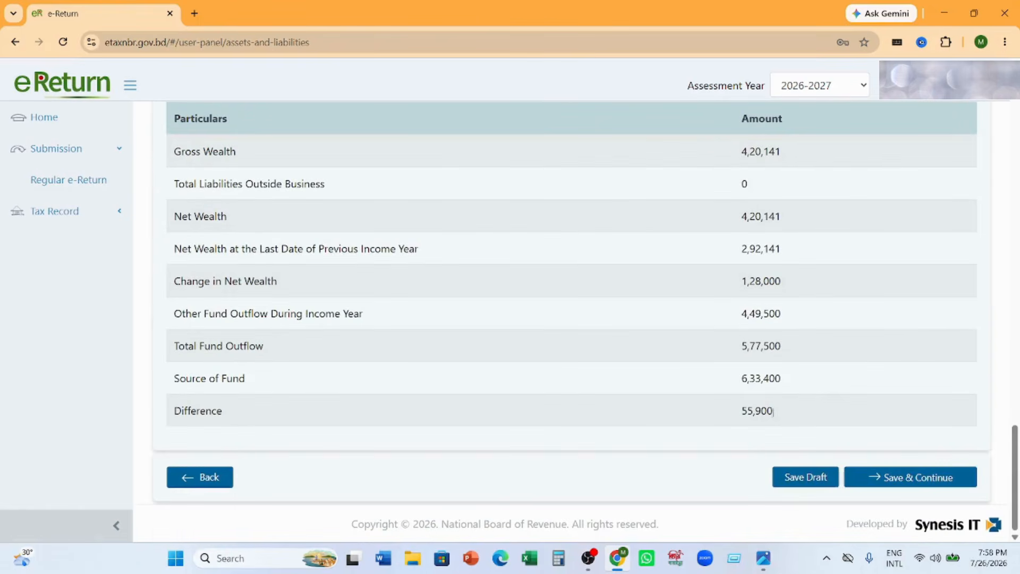
- Set the Cash in Hand amount at the end of the income year to 1,90,000, then save and continue to Tax & Payment
{"action": "scroll", "coordinate": [765, 435], "scroll_direction": "up", "scroll_amount": 12}
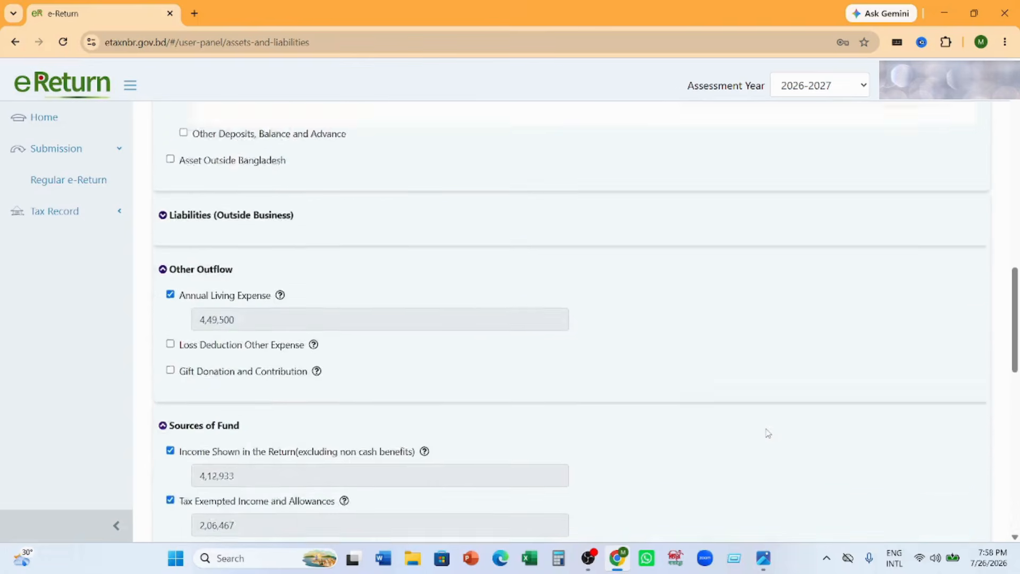
{"action": "scroll", "coordinate": [767, 433], "scroll_direction": "up", "scroll_amount": 1}
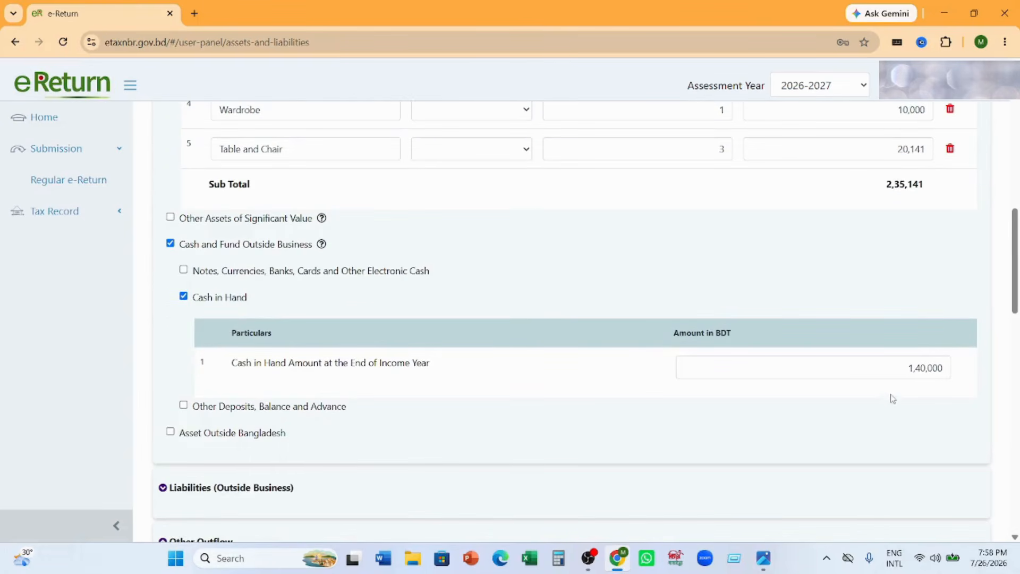
{"action": "left_click", "coordinate": [895, 367]}
{"action": "key", "text": "Delete"}
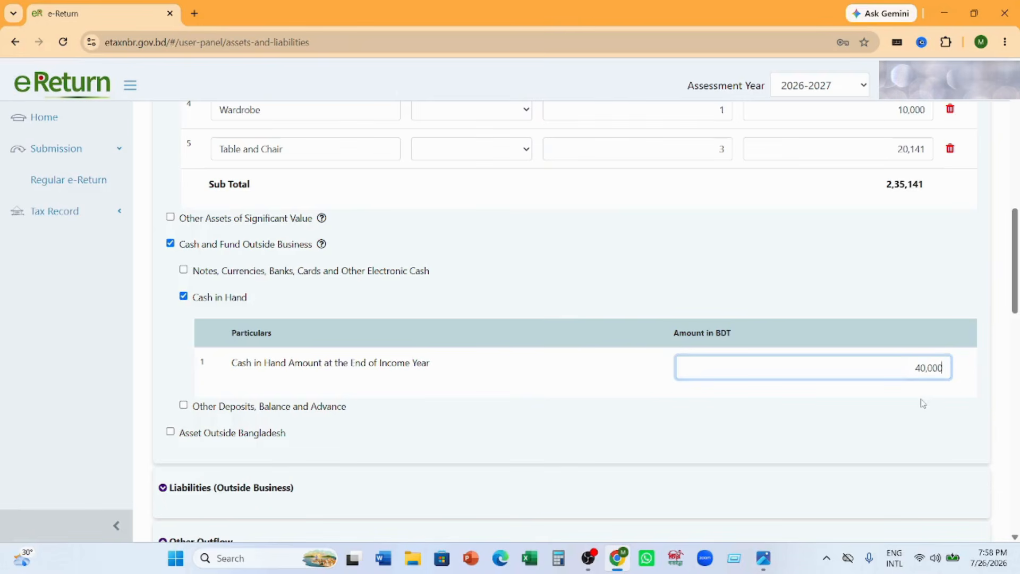
{"action": "key", "text": "Delete"}
{"action": "key", "text": "Delete"}
{"action": "key", "text": "Delete"}
{"action": "key", "text": "Delete"}
{"action": "key", "text": "Delete"}
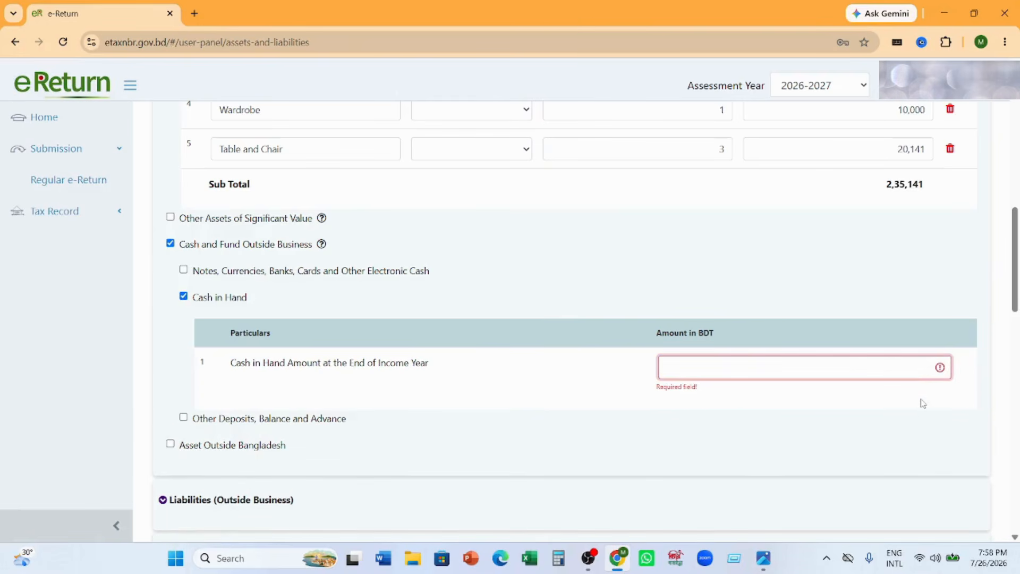
{"action": "type", "text": "1,90,000"}
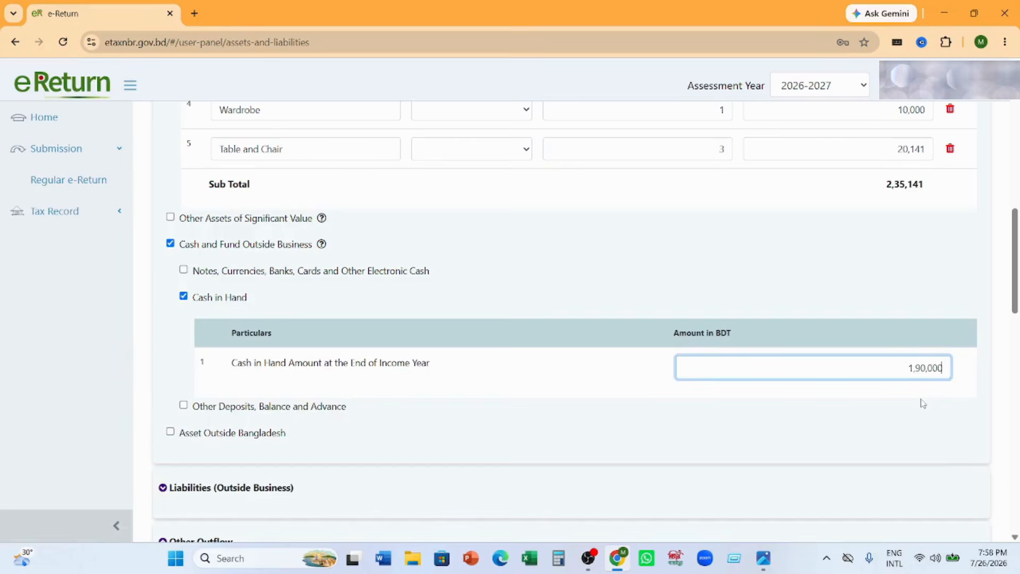
{"action": "scroll", "coordinate": [922, 404], "scroll_direction": "down", "scroll_amount": 20}
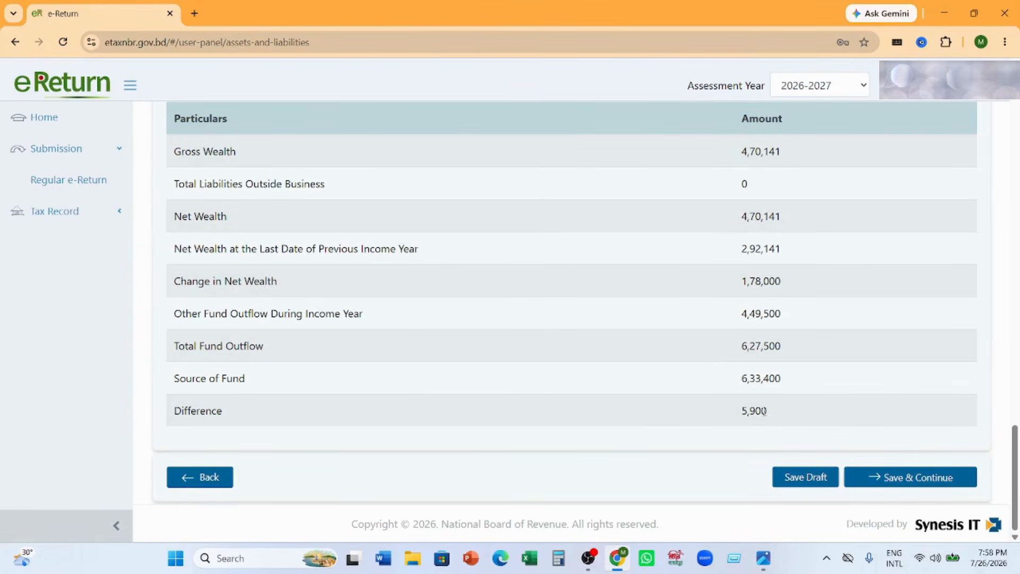
{"action": "left_click", "coordinate": [930, 475]}
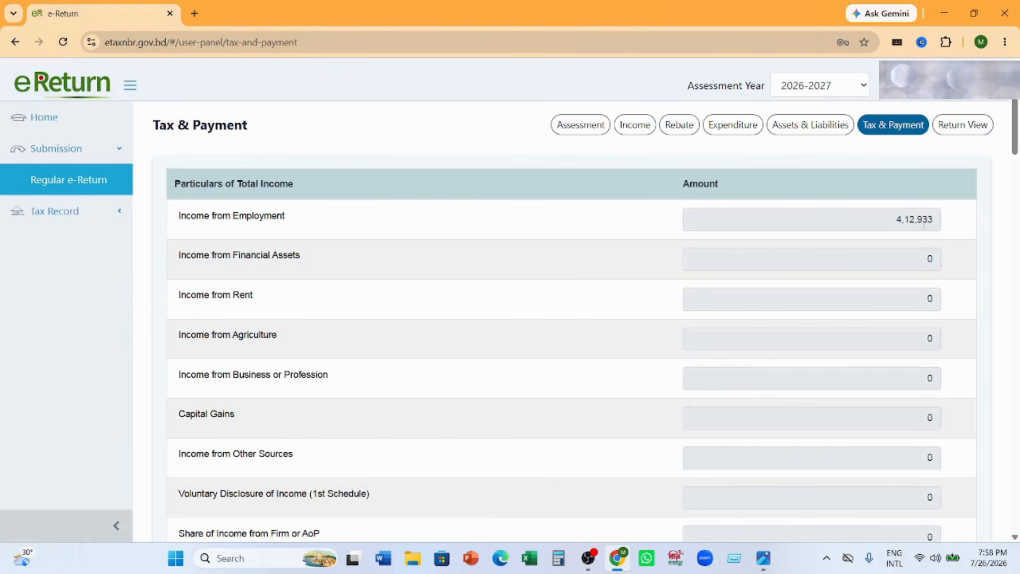
- Review the particulars of total income and the Tax Exempted Income breakdown, then collapse that breakdown
{"action": "left_click_drag", "start_coordinate": [899, 218], "coordinate": [948, 212]}
{"action": "scroll", "coordinate": [964, 269], "scroll_direction": "down", "scroll_amount": 7}
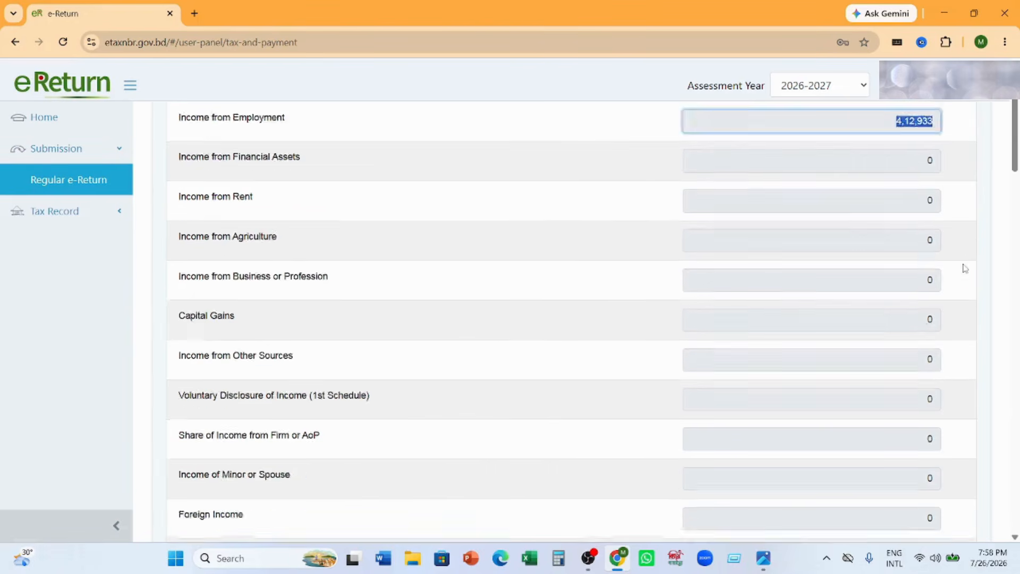
{"action": "left_click_drag", "start_coordinate": [895, 300], "coordinate": [952, 302]}
{"action": "scroll", "coordinate": [966, 298], "scroll_direction": "down", "scroll_amount": 1}
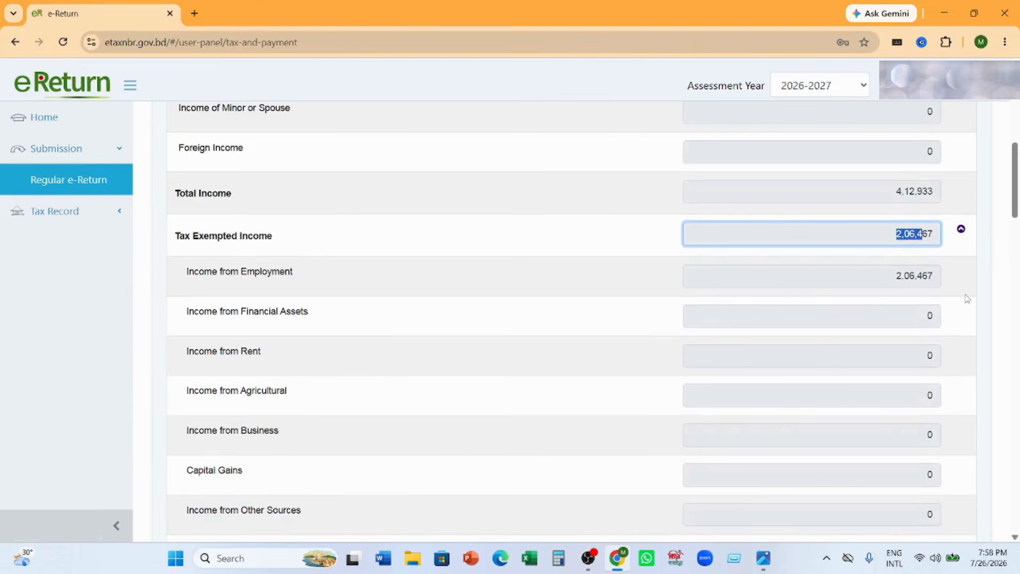
{"action": "scroll", "coordinate": [767, 380], "scroll_direction": "up", "scroll_amount": 10}
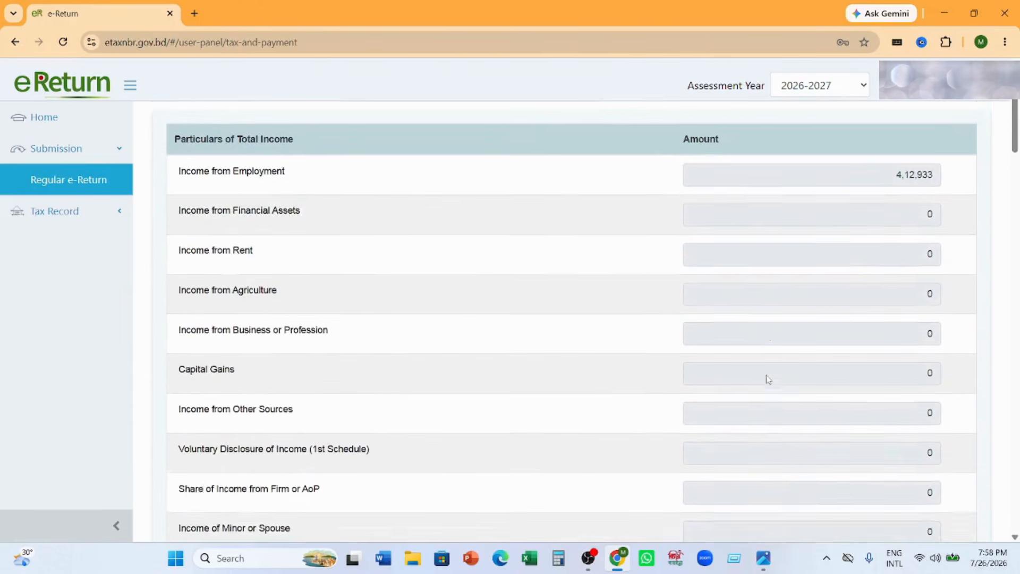
{"action": "scroll", "coordinate": [767, 374], "scroll_direction": "down", "scroll_amount": 1}
{"action": "scroll", "coordinate": [767, 374], "scroll_direction": "down", "scroll_amount": 9}
{"action": "scroll", "coordinate": [767, 374], "scroll_direction": "down", "scroll_amount": 1}
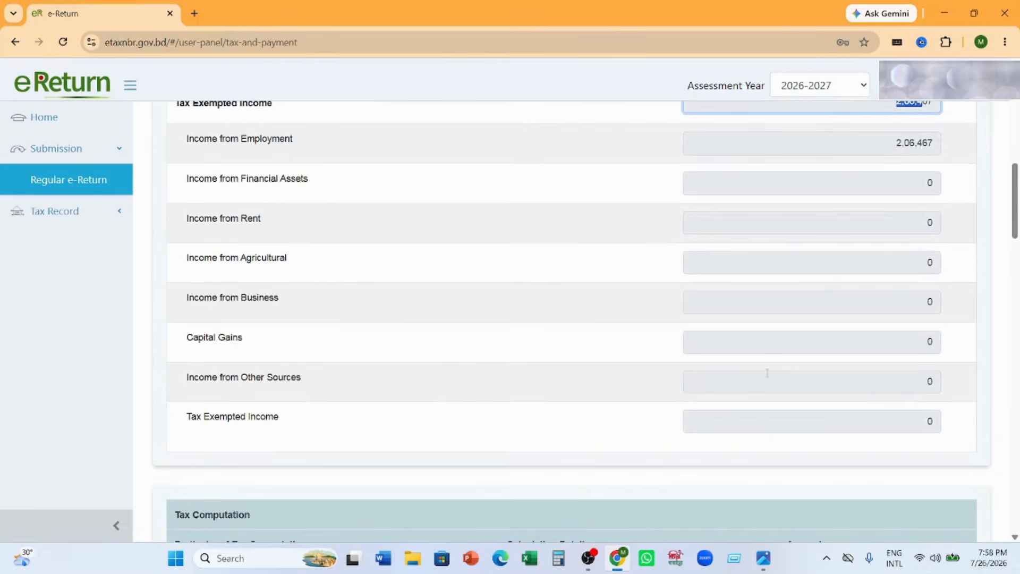
{"action": "scroll", "coordinate": [767, 374], "scroll_direction": "up", "scroll_amount": 1}
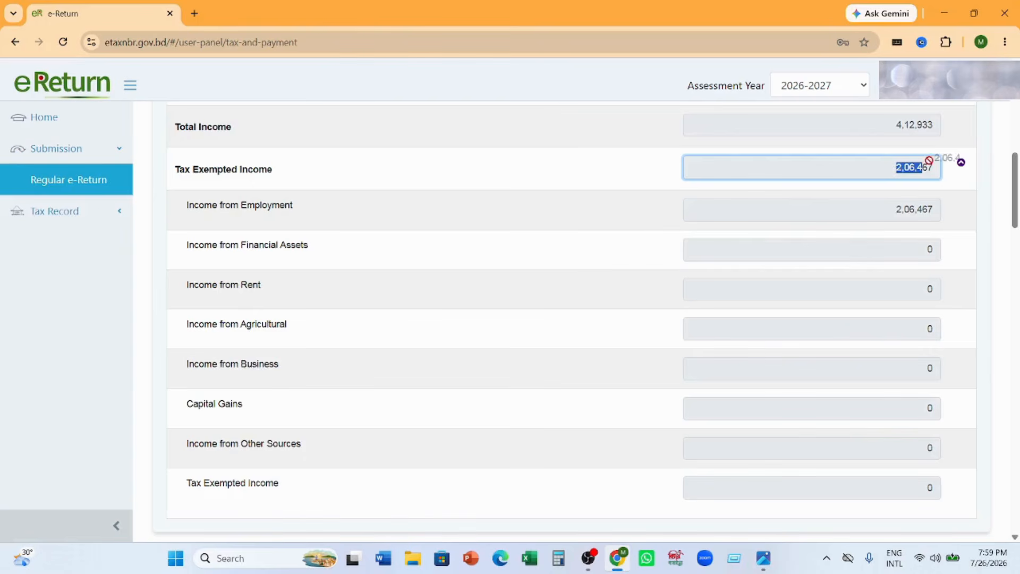
{"action": "left_click", "coordinate": [961, 162]}
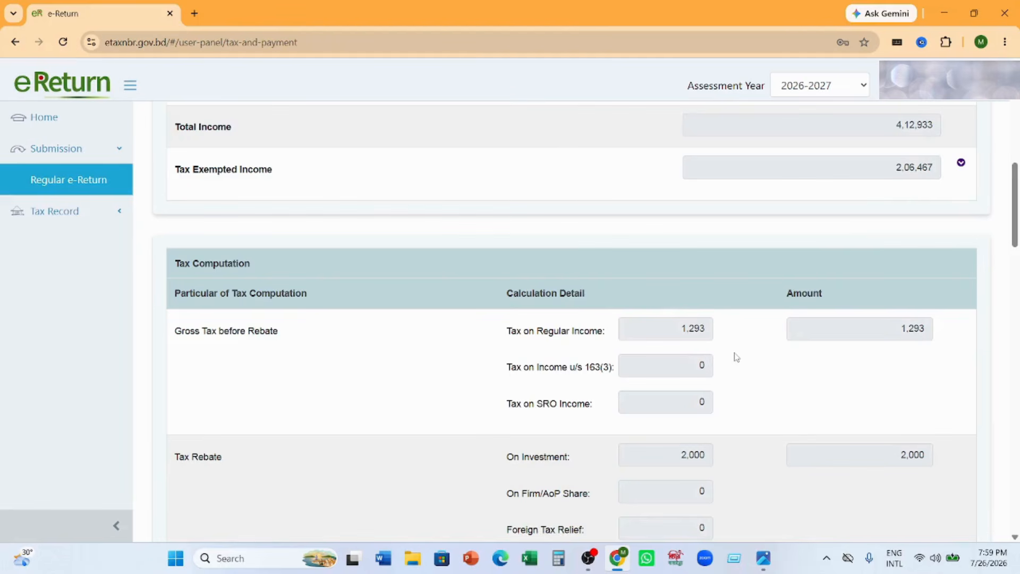
- Review the Tax Rebate on investment against the tax on regular income in the Tax Computation section
{"action": "scroll", "coordinate": [736, 357], "scroll_direction": "down", "scroll_amount": 1}
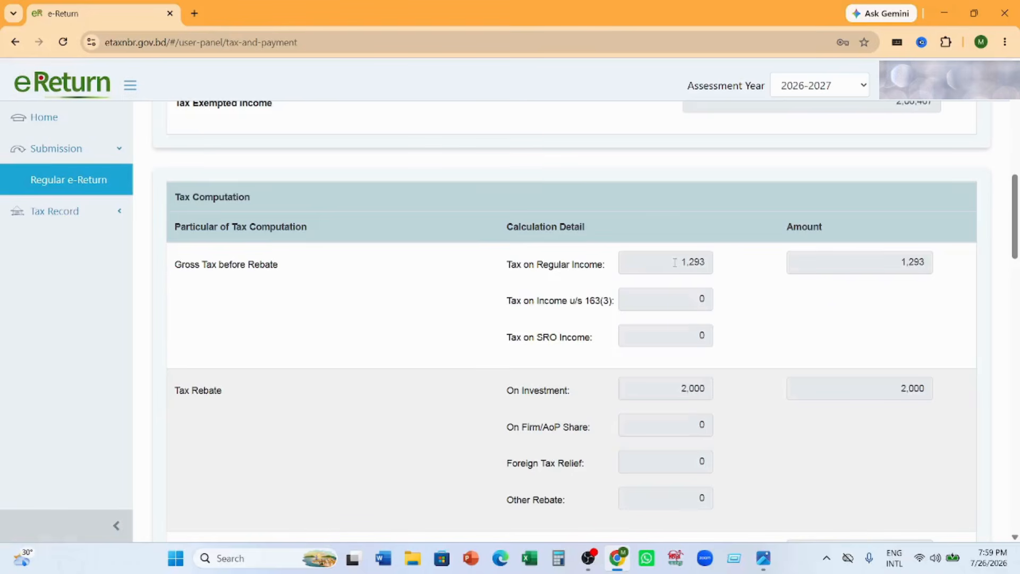
{"action": "double_click", "coordinate": [677, 391]}
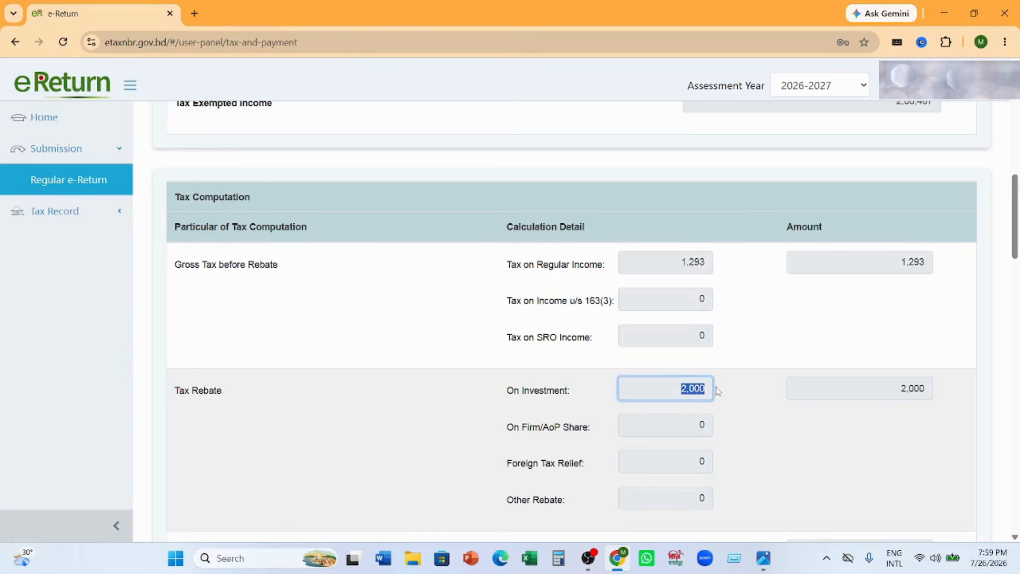
{"action": "left_click", "coordinate": [738, 403]}
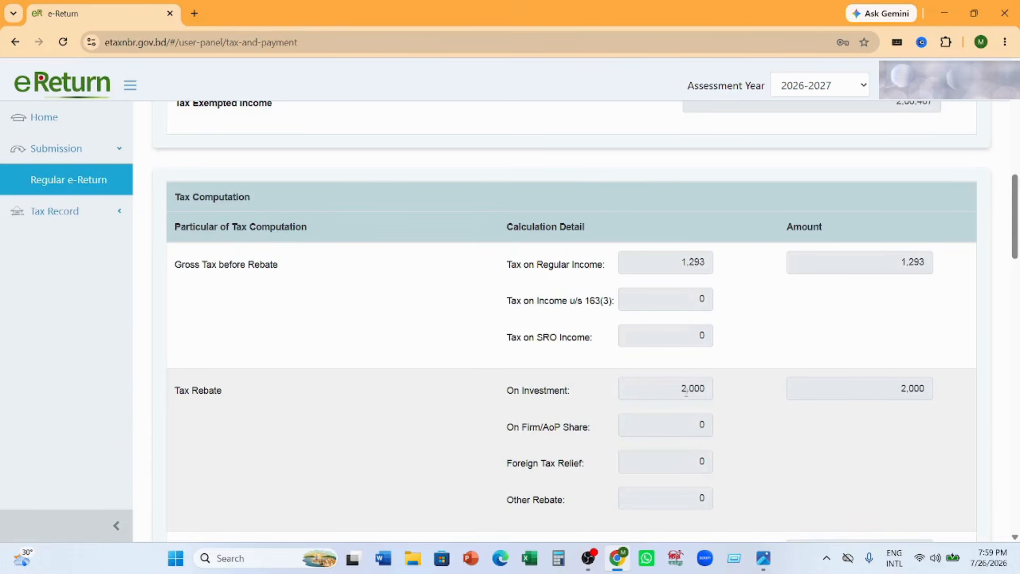
{"action": "left_click_drag", "start_coordinate": [683, 392], "coordinate": [700, 392]}
{"action": "left_click", "coordinate": [755, 397]}
{"action": "left_click_drag", "start_coordinate": [687, 261], "coordinate": [705, 262]}
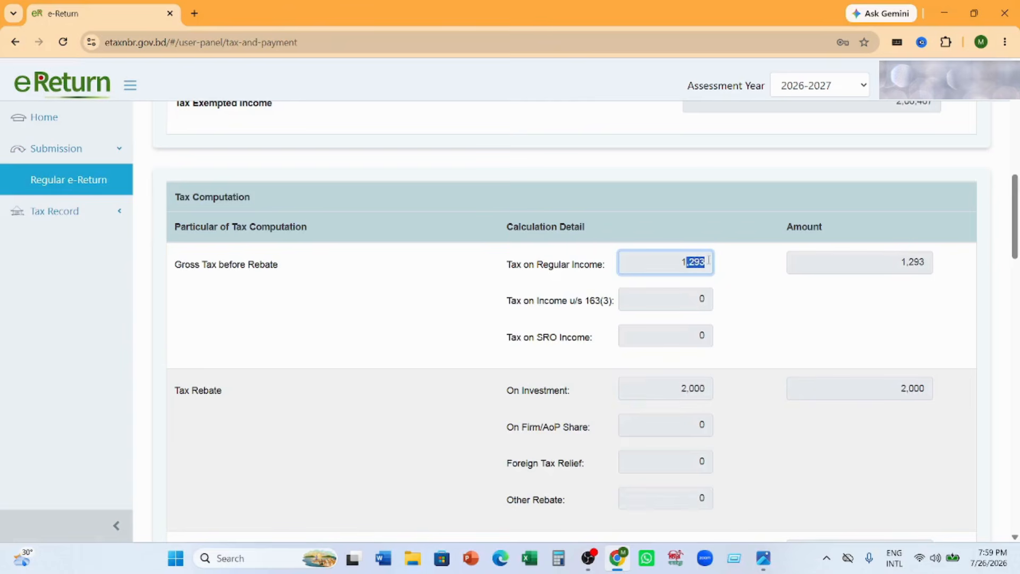
{"action": "left_click", "coordinate": [760, 292]}
- Review the Minimum Payable Tax for taxable income, the surcharge rows and the Total Amount Payable
{"action": "scroll", "coordinate": [760, 291], "scroll_direction": "down", "scroll_amount": 8}
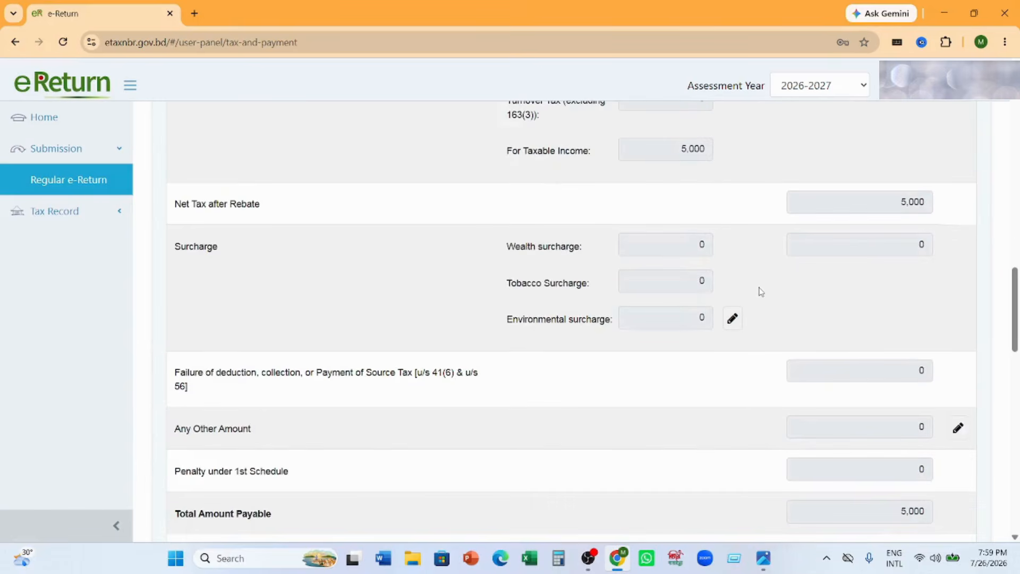
{"action": "scroll", "coordinate": [696, 268], "scroll_direction": "up", "scroll_amount": 2}
{"action": "left_click_drag", "start_coordinate": [681, 282], "coordinate": [717, 291]}
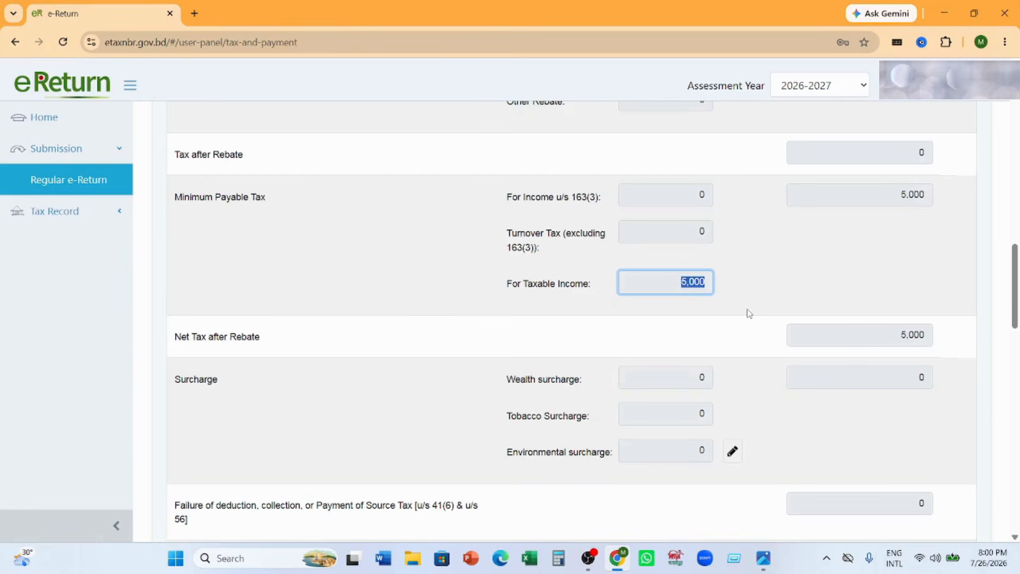
{"action": "left_click", "coordinate": [727, 308]}
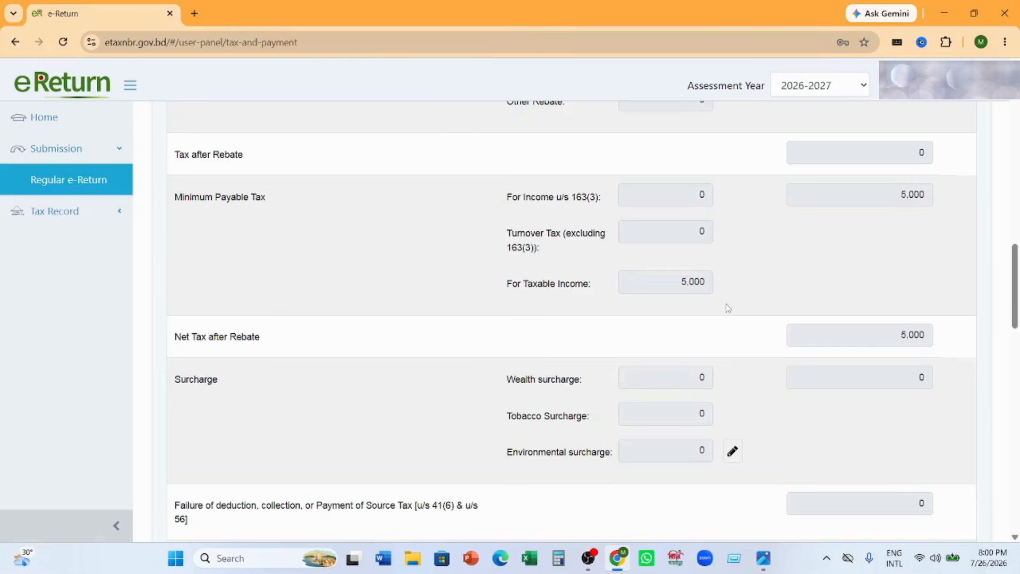
{"action": "scroll", "coordinate": [770, 340], "scroll_direction": "down", "scroll_amount": 6}
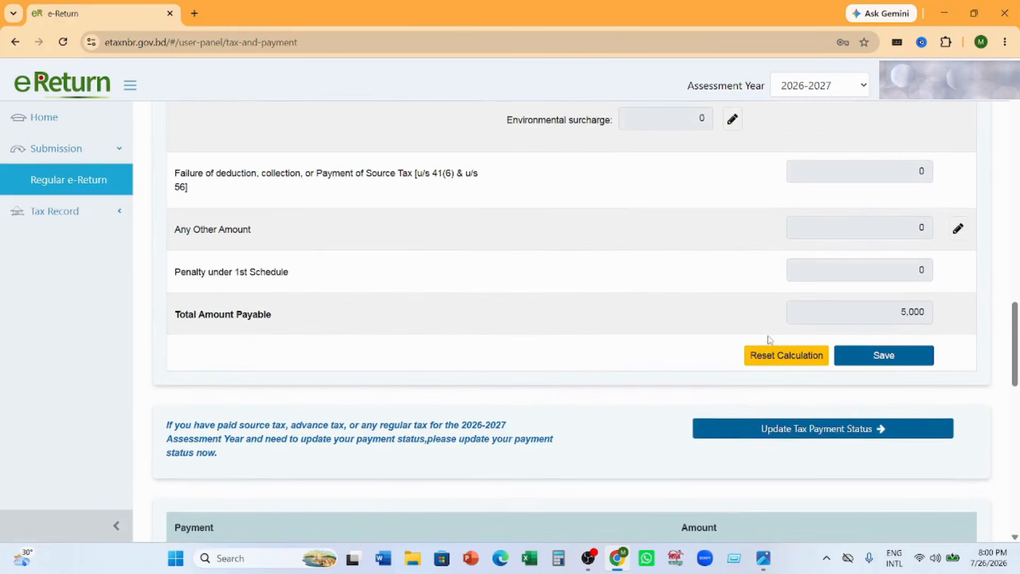
{"action": "scroll", "coordinate": [770, 339], "scroll_direction": "up", "scroll_amount": 1}
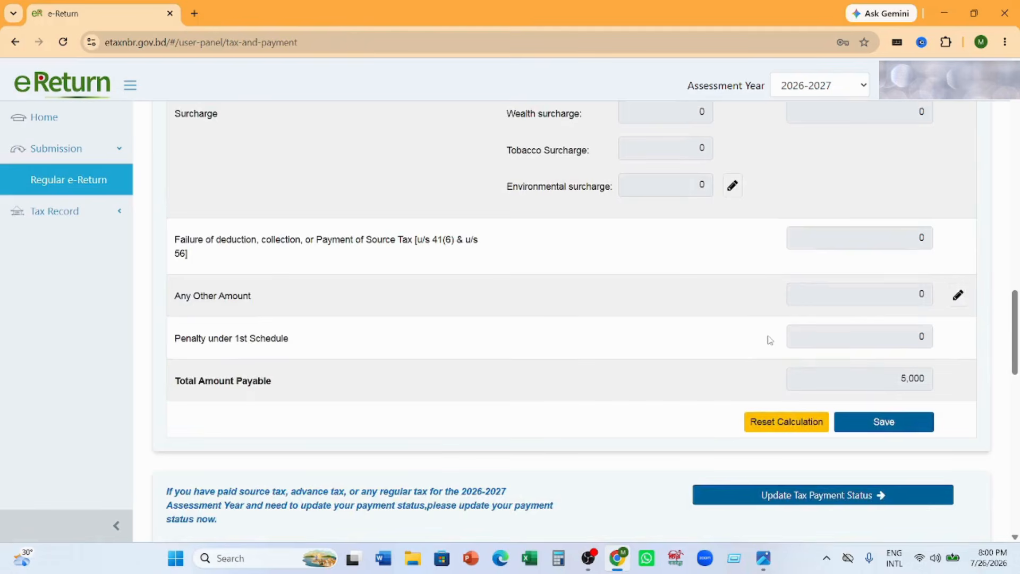
{"action": "scroll", "coordinate": [769, 339], "scroll_direction": "down", "scroll_amount": 1}
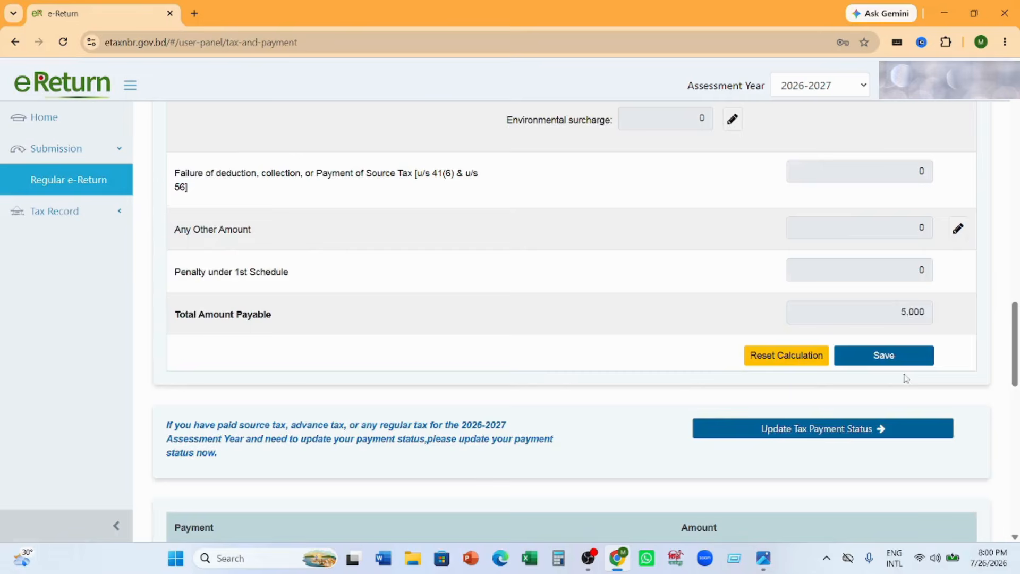
- Review the Payment and Final Payable tables, including the options for paying, proceeding to online return and updating the tax payment status
{"action": "scroll", "coordinate": [905, 372], "scroll_direction": "down", "scroll_amount": 6}
{"action": "scroll", "coordinate": [908, 364], "scroll_direction": "down", "scroll_amount": 3}
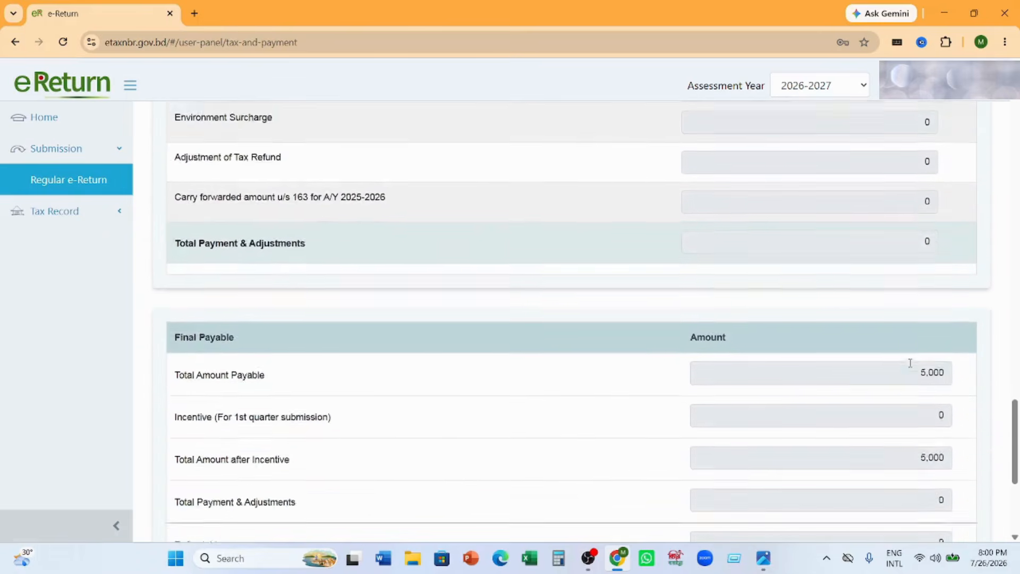
{"action": "scroll", "coordinate": [908, 365], "scroll_direction": "up", "scroll_amount": 4}
{"action": "scroll", "coordinate": [908, 364], "scroll_direction": "down", "scroll_amount": 1}
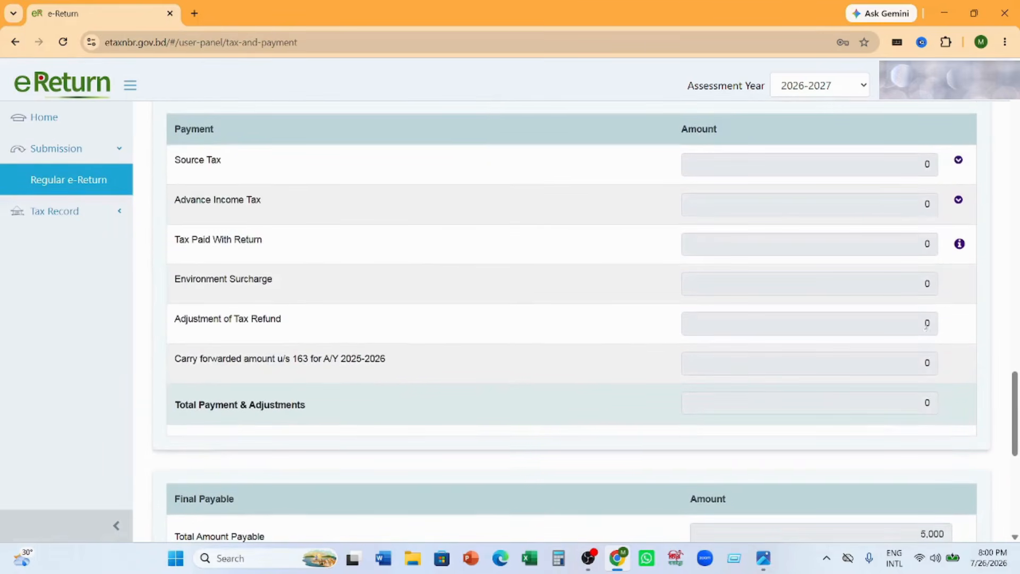
{"action": "scroll", "coordinate": [902, 345], "scroll_direction": "down", "scroll_amount": 4}
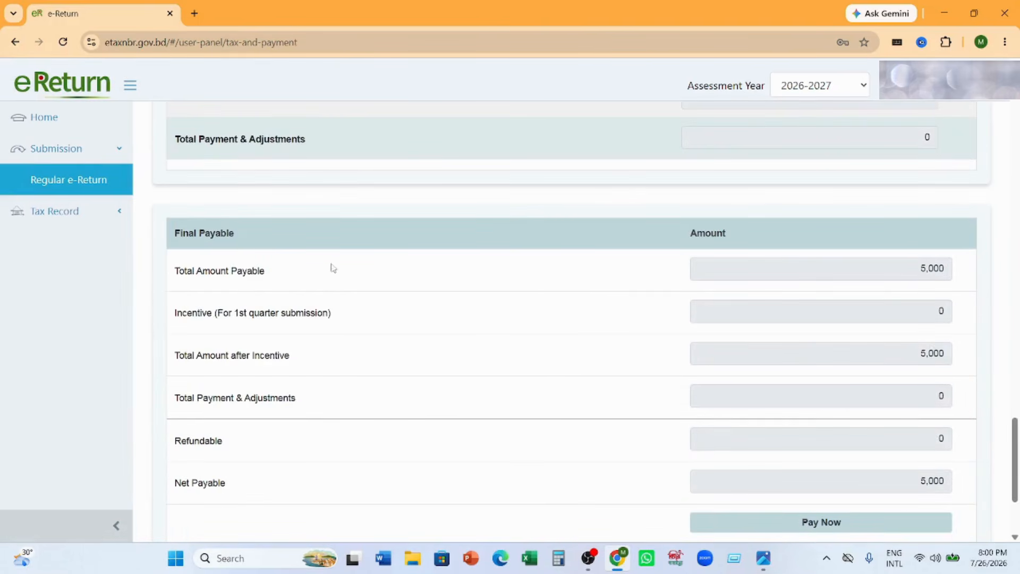
{"action": "scroll", "coordinate": [391, 268], "scroll_direction": "up", "scroll_amount": 5}
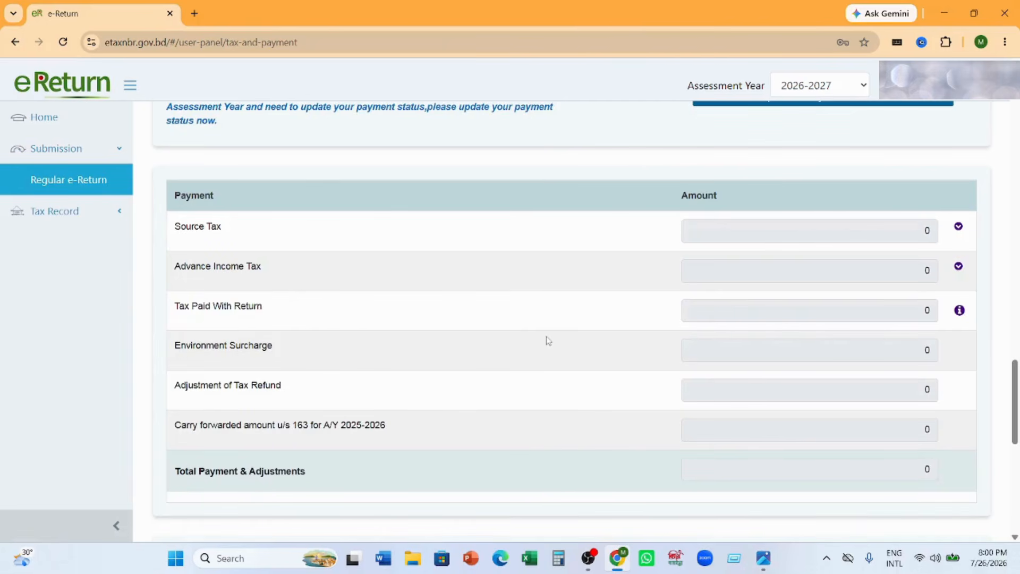
{"action": "scroll", "coordinate": [574, 326], "scroll_direction": "down", "scroll_amount": 8}
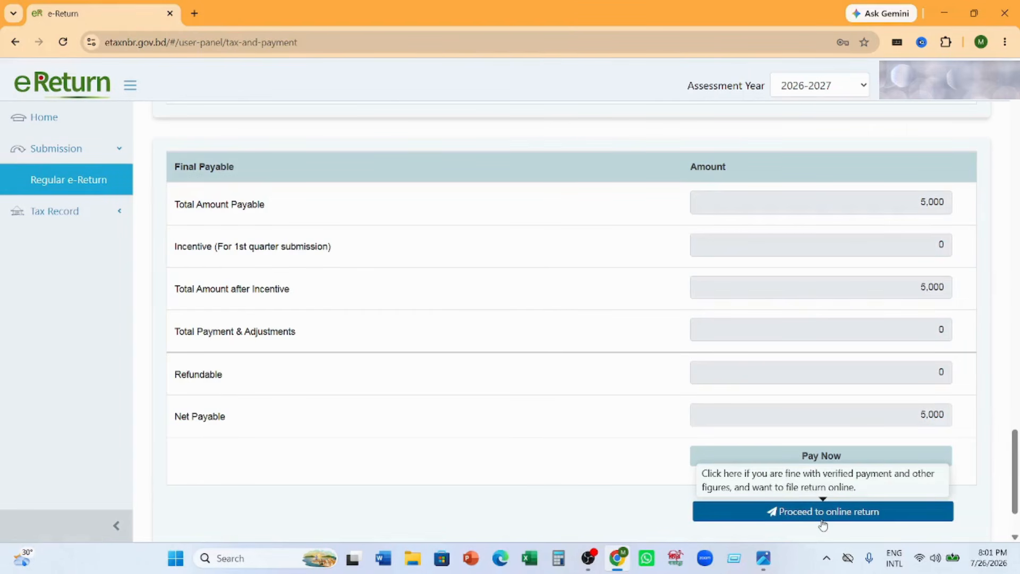
{"action": "scroll", "coordinate": [803, 398], "scroll_direction": "up", "scroll_amount": 15}
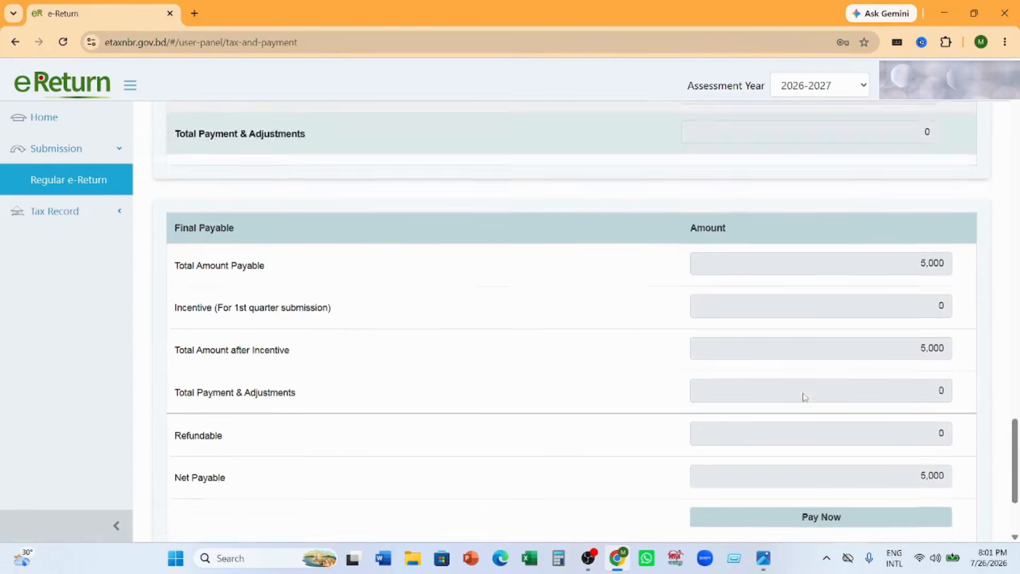
{"action": "scroll", "coordinate": [804, 398], "scroll_direction": "up", "scroll_amount": 4}
{"action": "scroll", "coordinate": [803, 398], "scroll_direction": "down", "scroll_amount": 5}
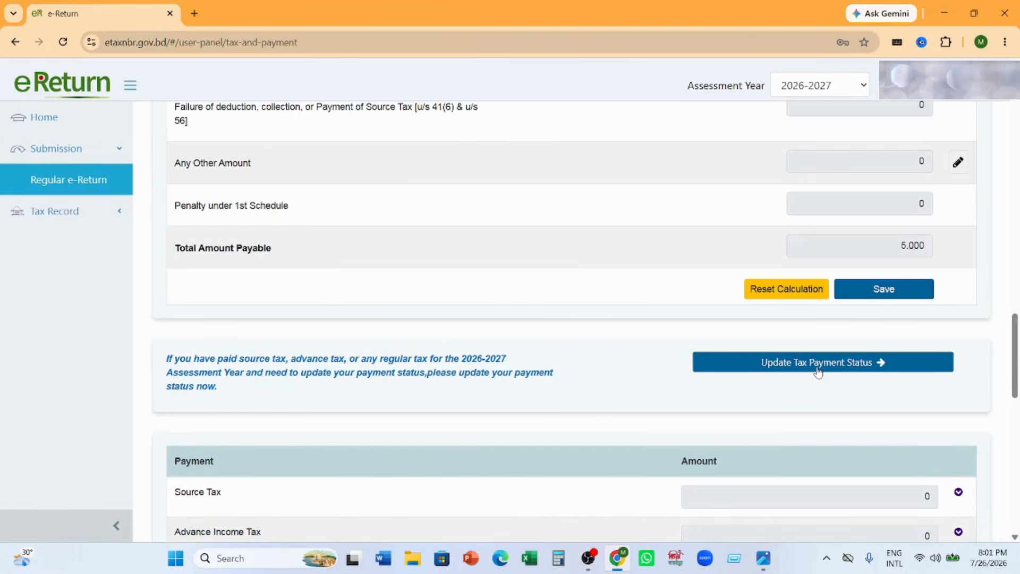
- Open the ledger for updating tax payment status and view the Salary (Others) and Others source tax claim pages
{"action": "left_click", "coordinate": [818, 371]}
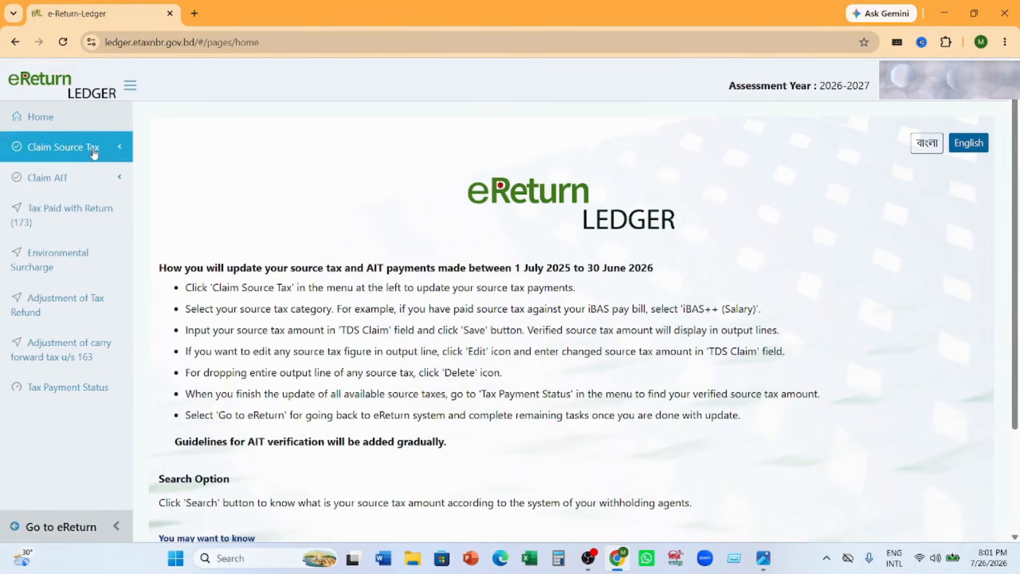
{"action": "left_click", "coordinate": [112, 148]}
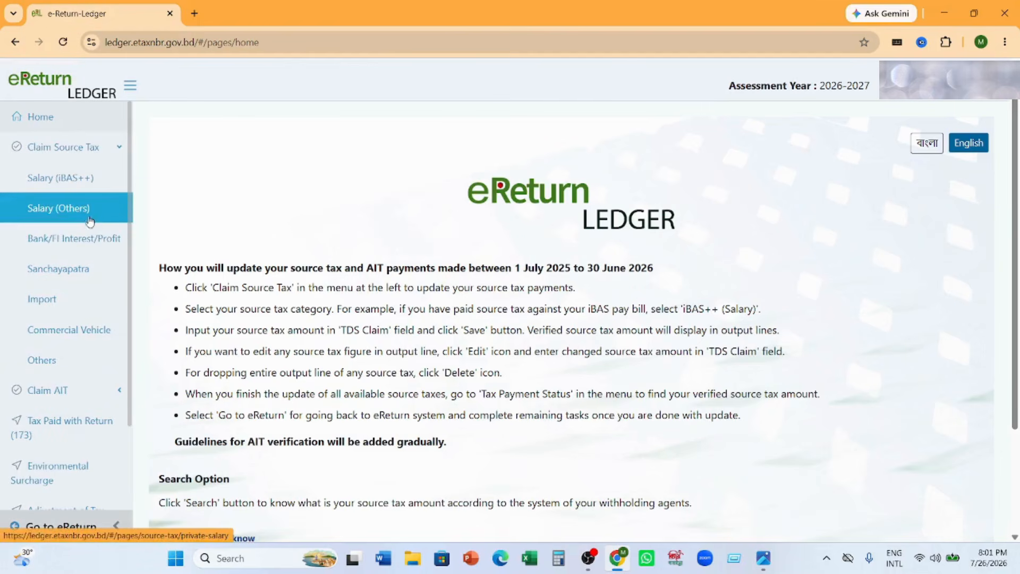
{"action": "left_click", "coordinate": [90, 220]}
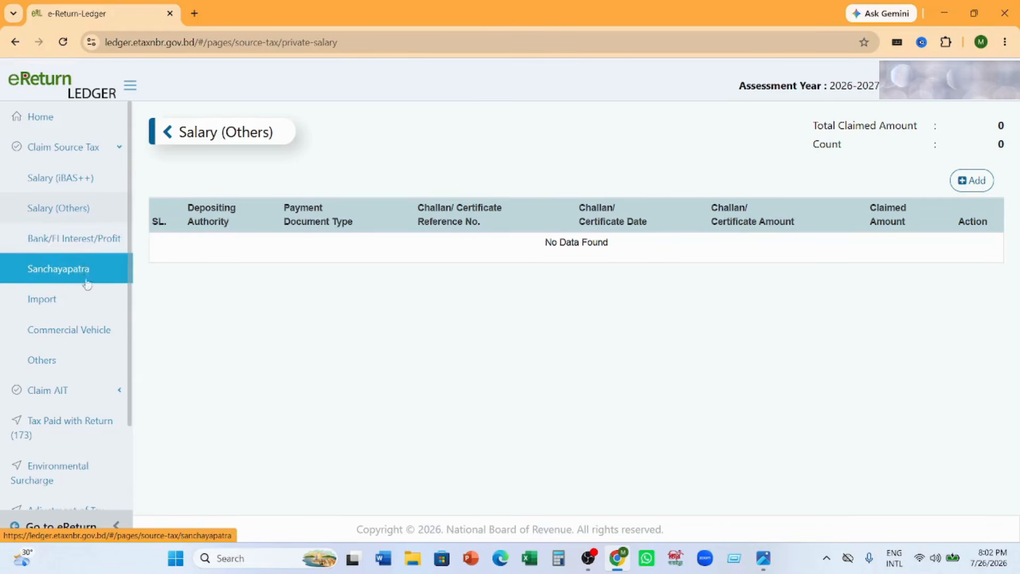
{"action": "left_click", "coordinate": [80, 360]}
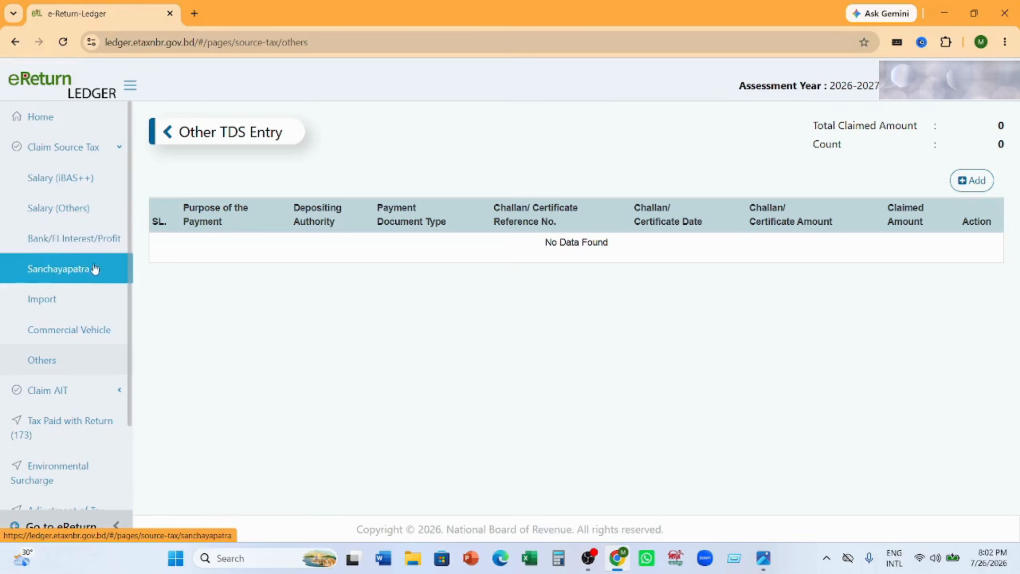
- Add a claim row under Salary (Others) source tax with Challan as the payment document type
{"action": "left_click", "coordinate": [92, 220]}
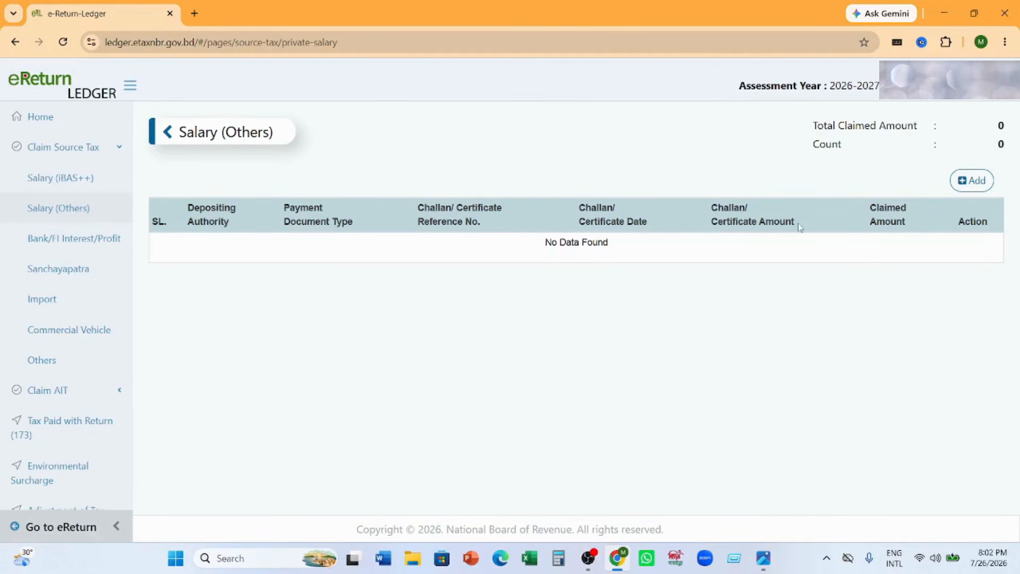
{"action": "left_click", "coordinate": [977, 181]}
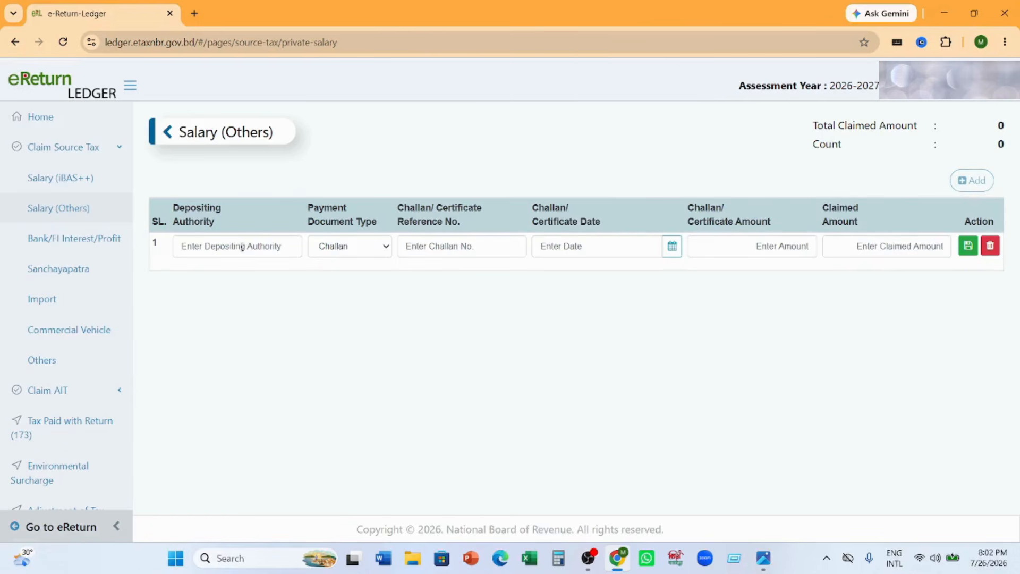
{"action": "left_click", "coordinate": [274, 251]}
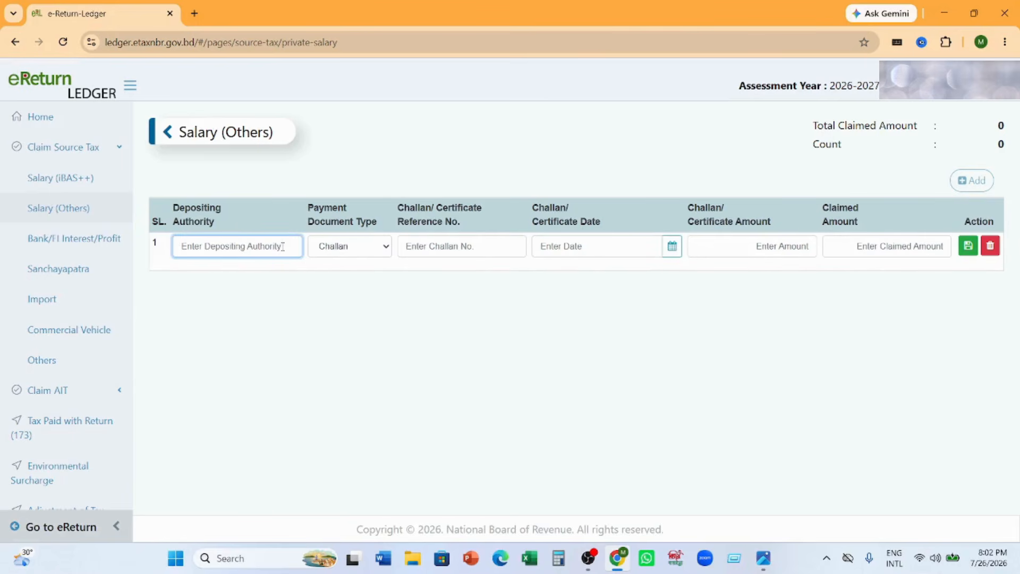
{"action": "left_click", "coordinate": [293, 305]}
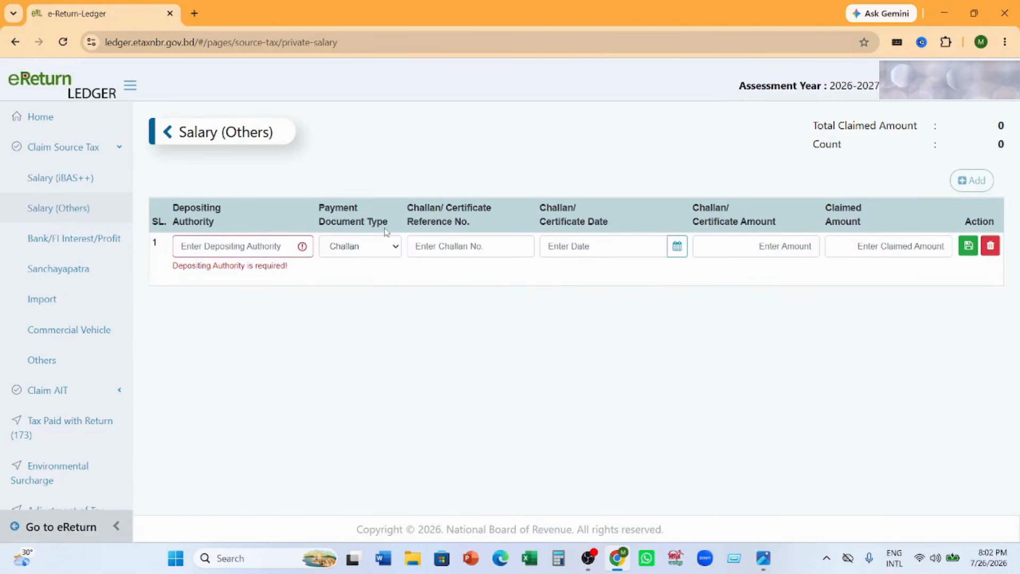
{"action": "left_click", "coordinate": [393, 247]}
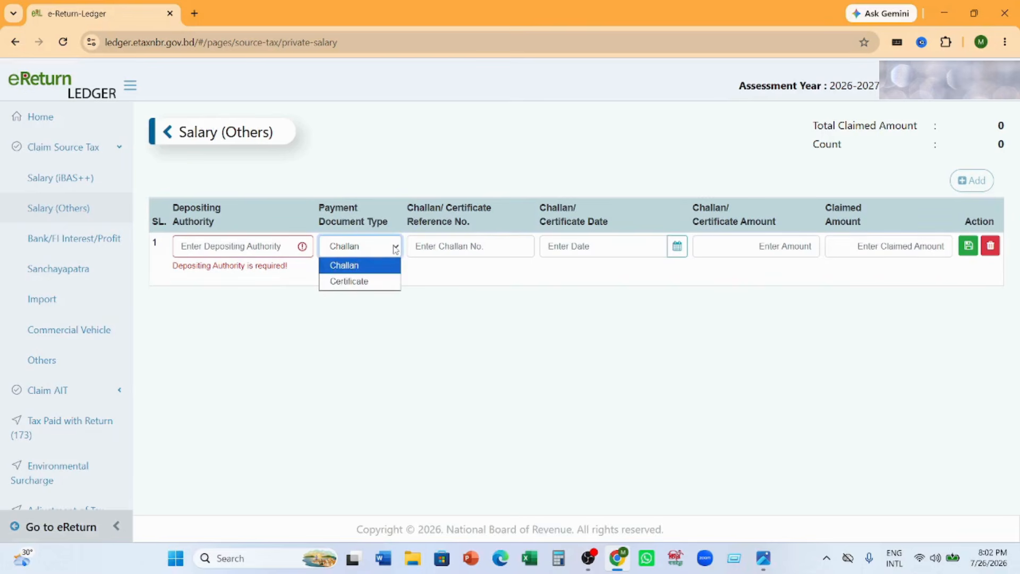
{"action": "left_click", "coordinate": [369, 271]}
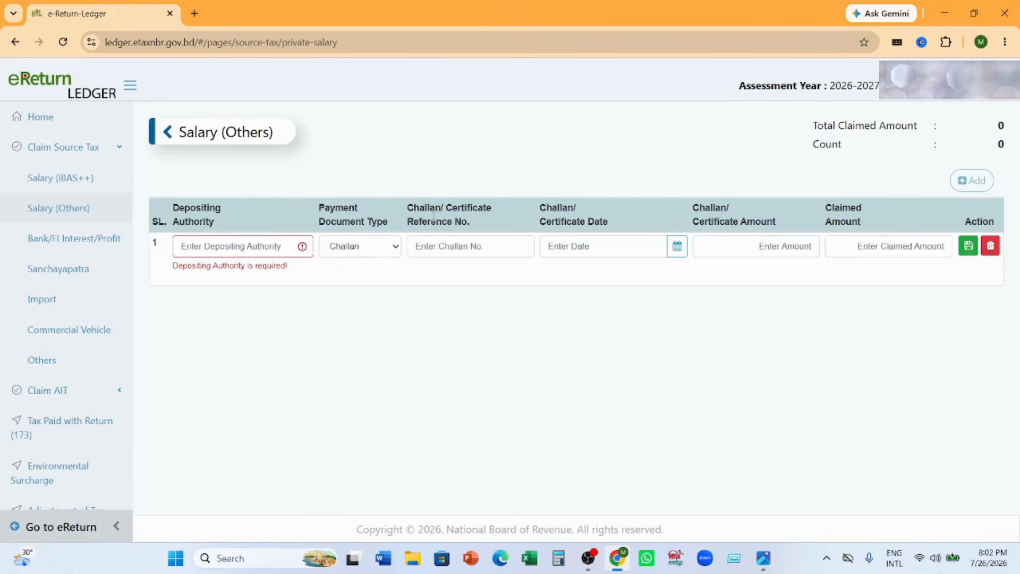
- Look through the challan reference, certificate amount and claimed amount fields of the Salary (Others) row, then delete the blank row
{"action": "left_click", "coordinate": [508, 249]}
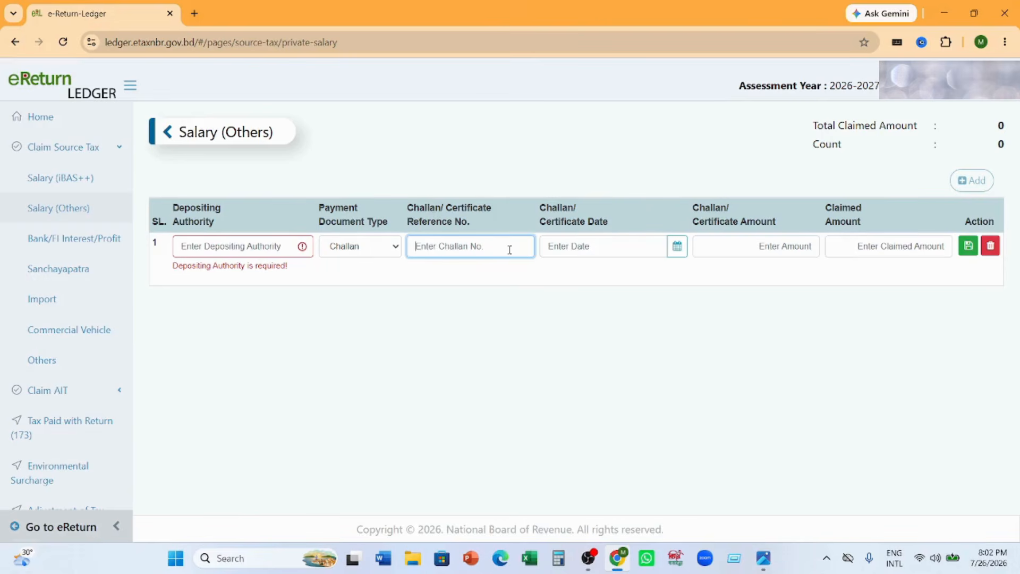
{"action": "left_click", "coordinate": [497, 339]}
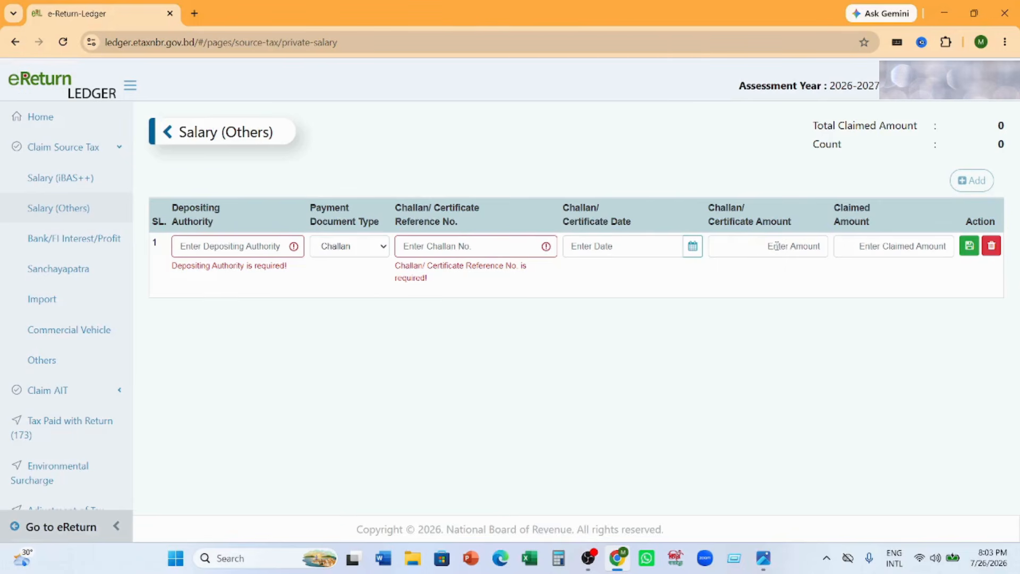
{"action": "left_click", "coordinate": [792, 247]}
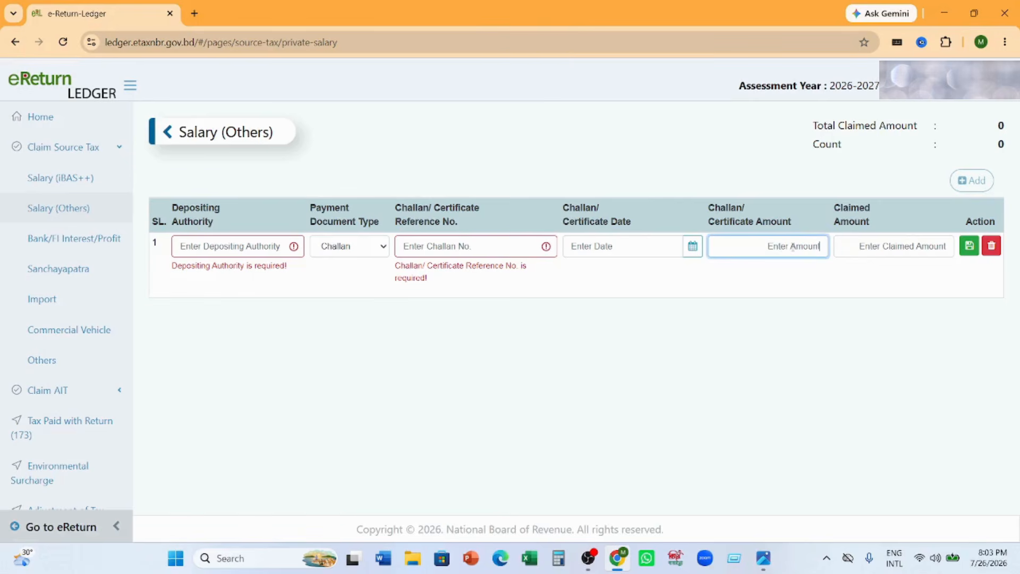
{"action": "left_click", "coordinate": [864, 247]}
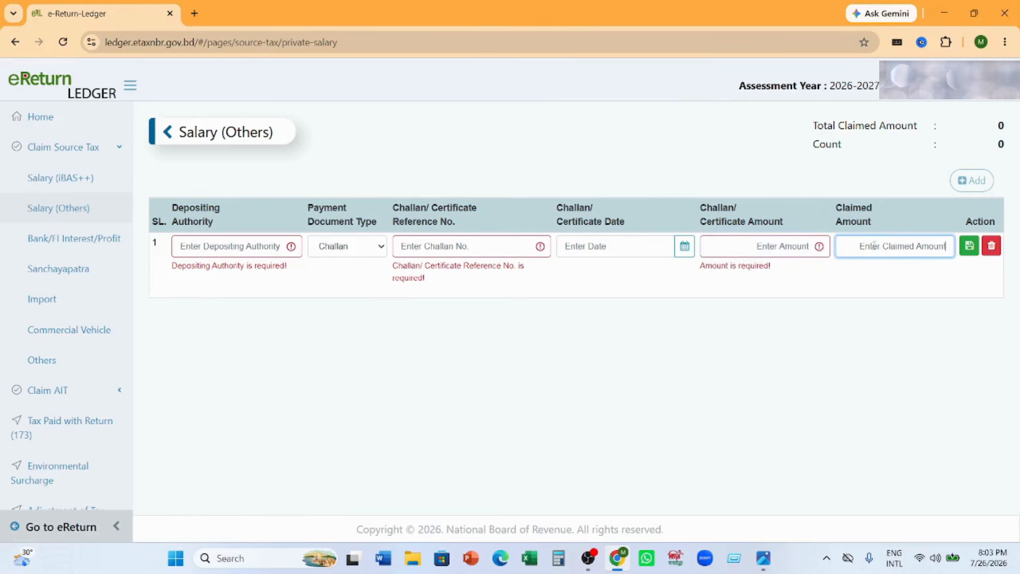
{"action": "left_click", "coordinate": [991, 247]}
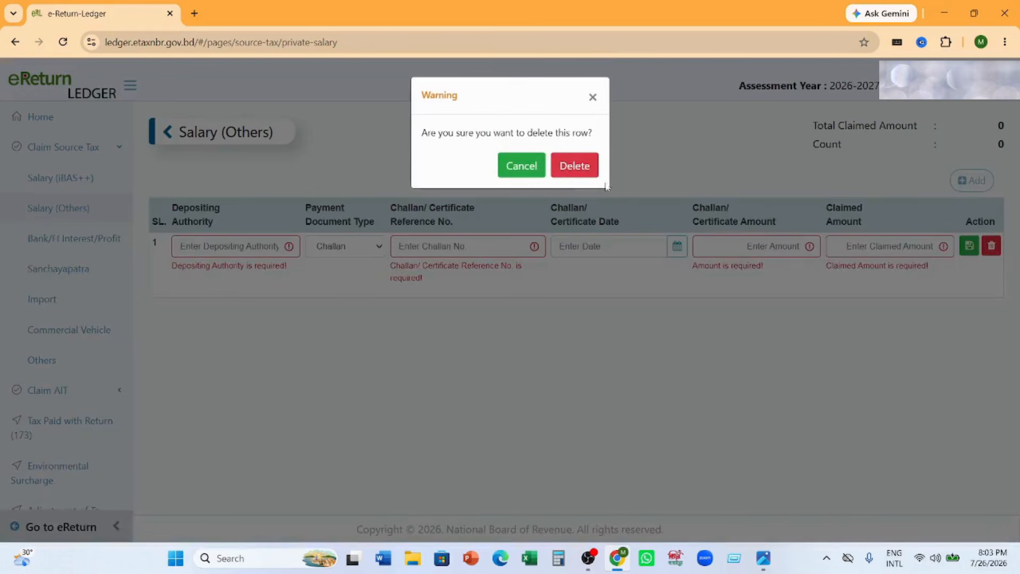
{"action": "left_click", "coordinate": [576, 166]}
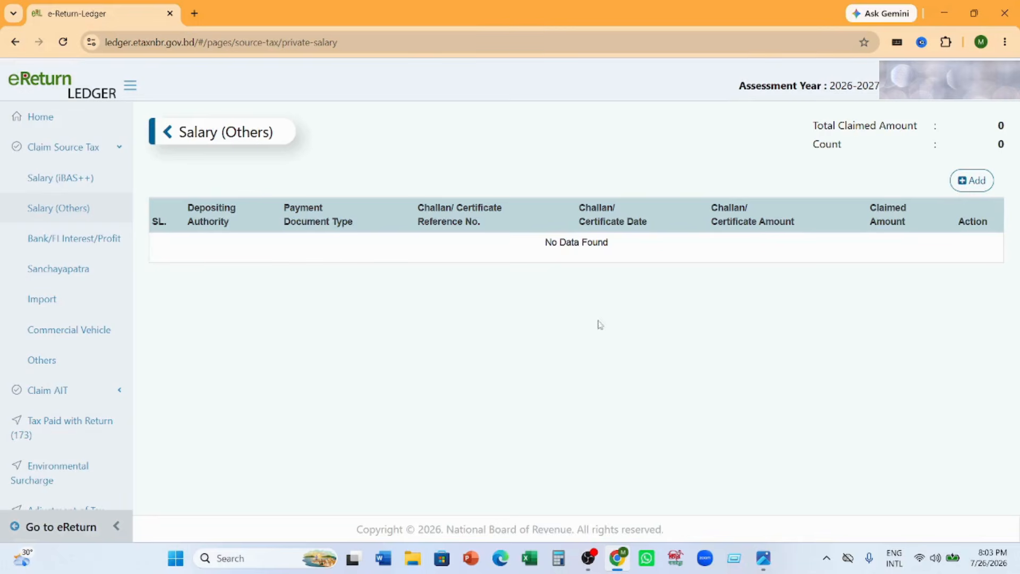
- Go back from the ledger to the eReturn Tax & Payment page, check the Net Payable amount and proceed to the online return
{"action": "left_click", "coordinate": [66, 527]}
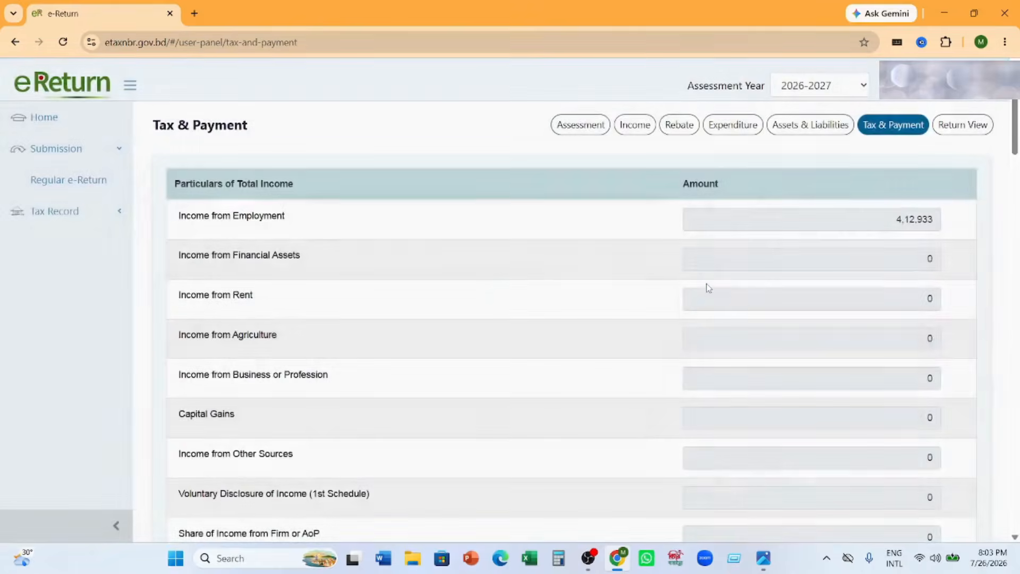
{"action": "left_click_drag", "start_coordinate": [1015, 121], "coordinate": [1015, 504]}
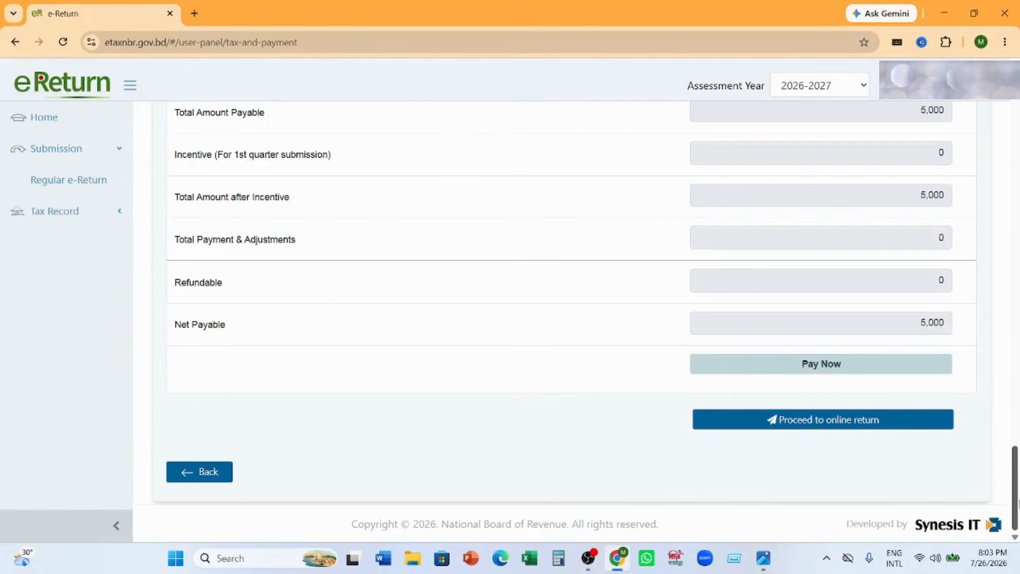
{"action": "double_click", "coordinate": [930, 323]}
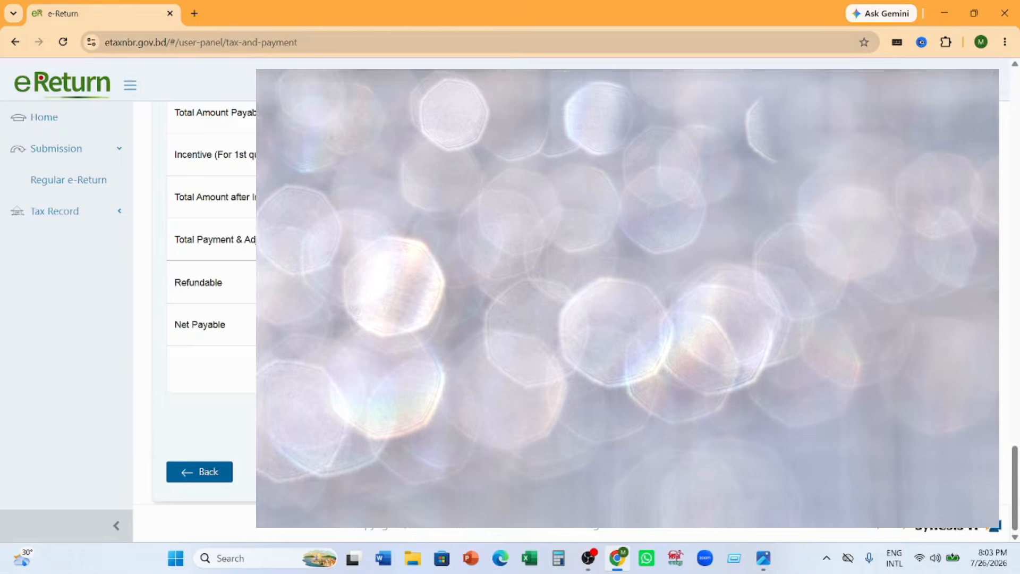
{"action": "left_click", "coordinate": [806, 422]}
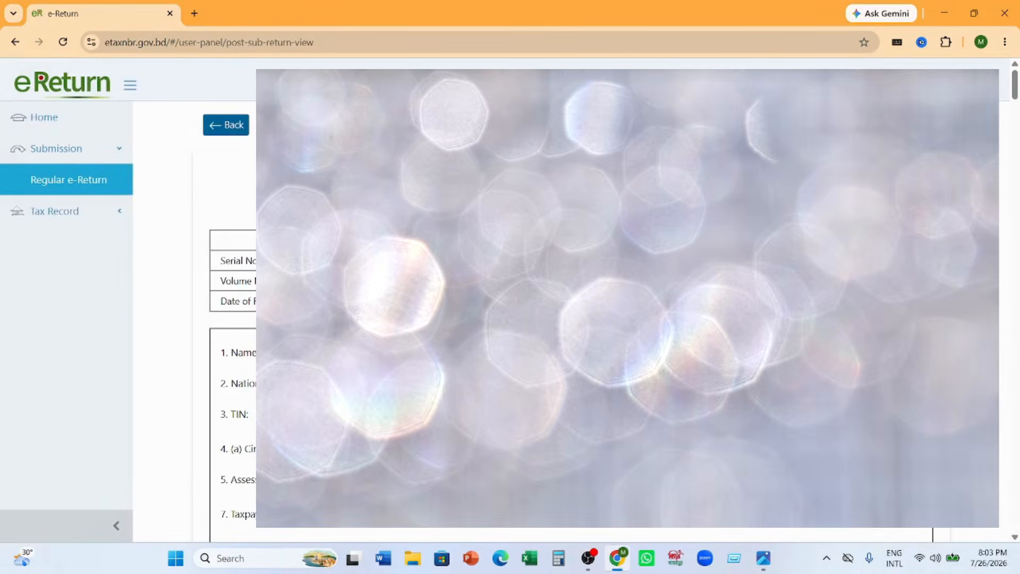
- Review the prepared return form from the taxpayer particulars through to its last page
{"action": "scroll", "coordinate": [234, 319], "scroll_direction": "down", "scroll_amount": 1}
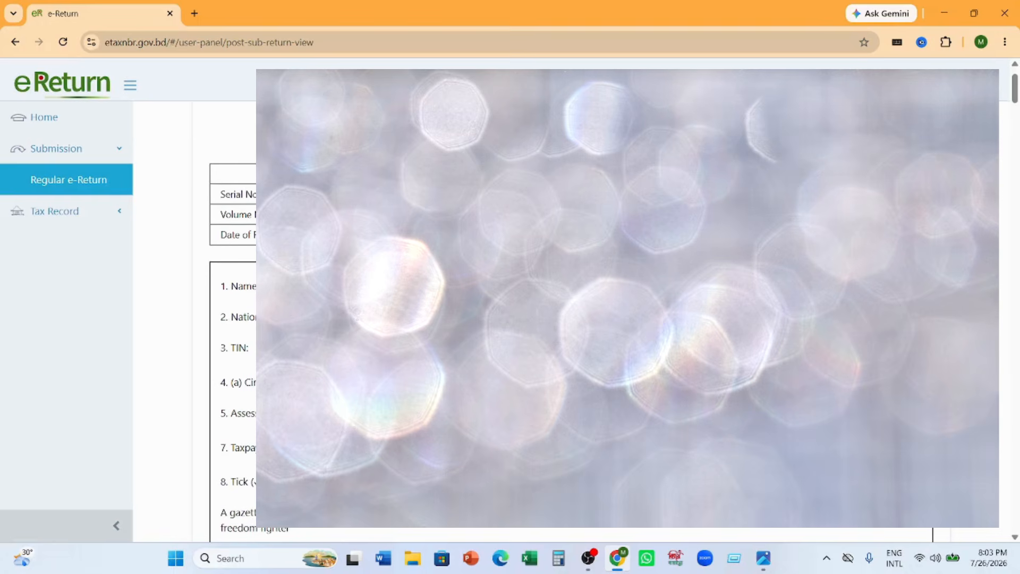
{"action": "scroll", "coordinate": [234, 319], "scroll_direction": "down", "scroll_amount": 10}
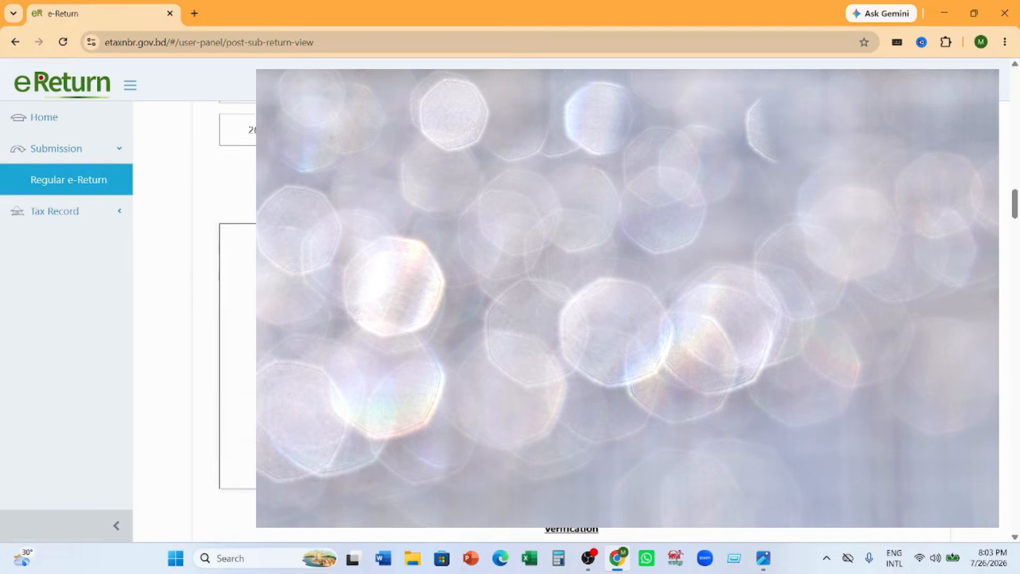
{"action": "scroll", "coordinate": [233, 319], "scroll_direction": "down", "scroll_amount": 2}
{"action": "left_click_drag", "start_coordinate": [1019, 440], "coordinate": [1018, 529]}
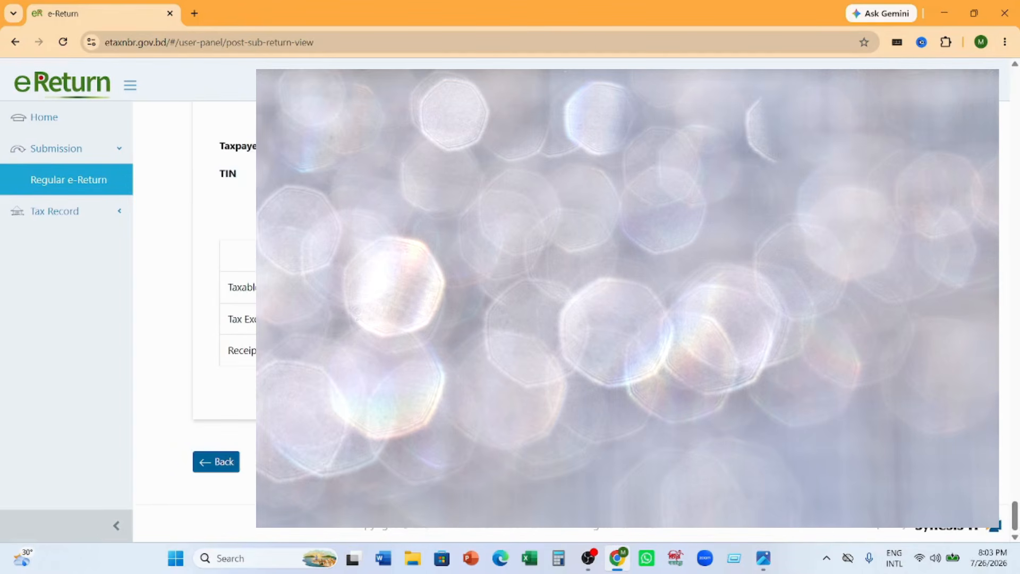